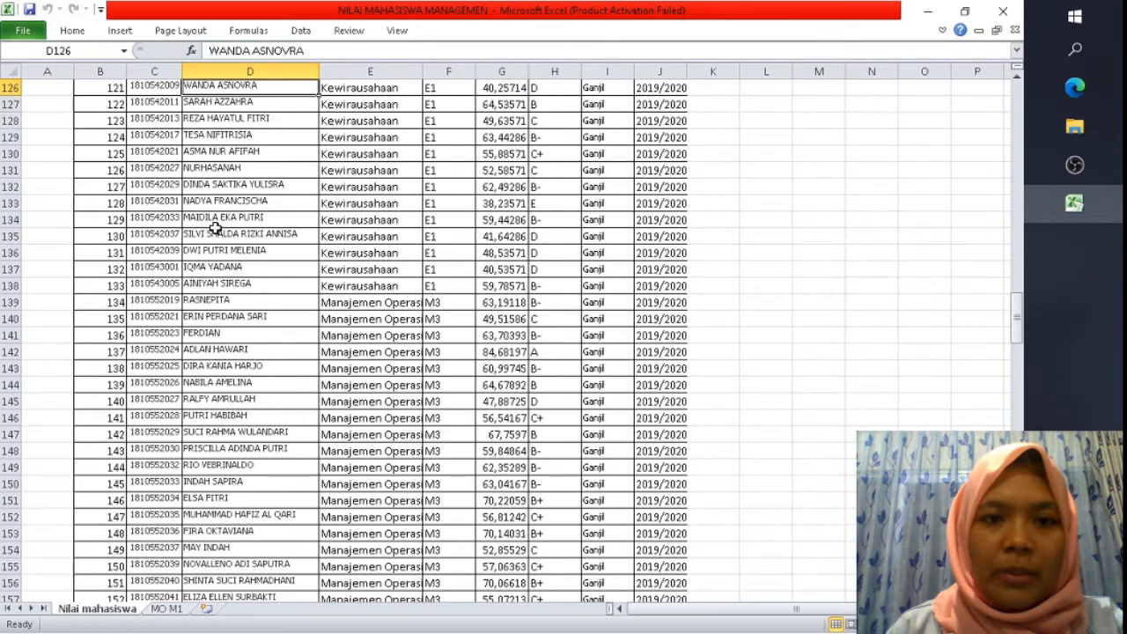
Review the student grade records on the Nilai mahasiswa sheet, moving up from row 126 to row 87.
{"action": "key", "text": "Up"}
{"action": "key", "text": "Up"}
{"action": "key", "text": "Up"}
{"action": "key", "text": "Up"}
{"action": "key", "text": "Up"}
{"action": "key", "text": "Up"}
{"action": "key", "text": "Up"}
{"action": "key", "text": "Up"}
{"action": "key", "text": "Up"}
{"action": "key", "text": "Up"}
{"action": "key", "text": "Up"}
{"action": "key", "text": "Up"}
{"action": "key", "text": "Up"}
{"action": "key", "text": "Up"}
{"action": "key", "text": "Up"}
{"action": "key", "text": "Up"}
{"action": "key", "text": "Up"}
{"action": "key", "text": "Up"}
{"action": "key", "text": "Up"}
{"action": "key", "text": "Up"}
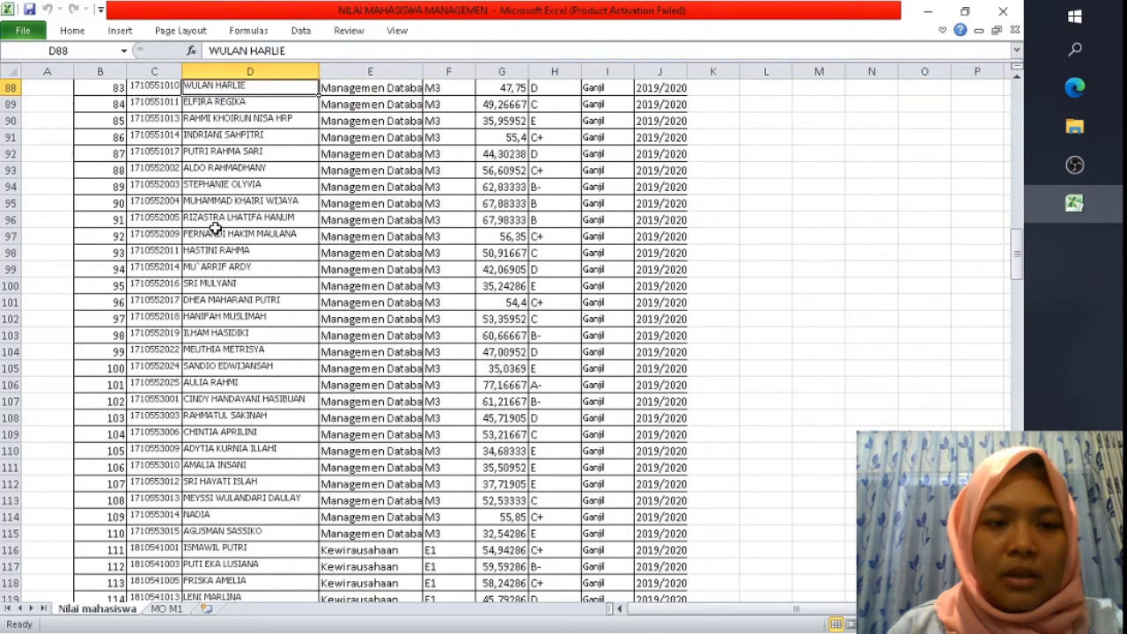
{"action": "key", "text": "Up"}
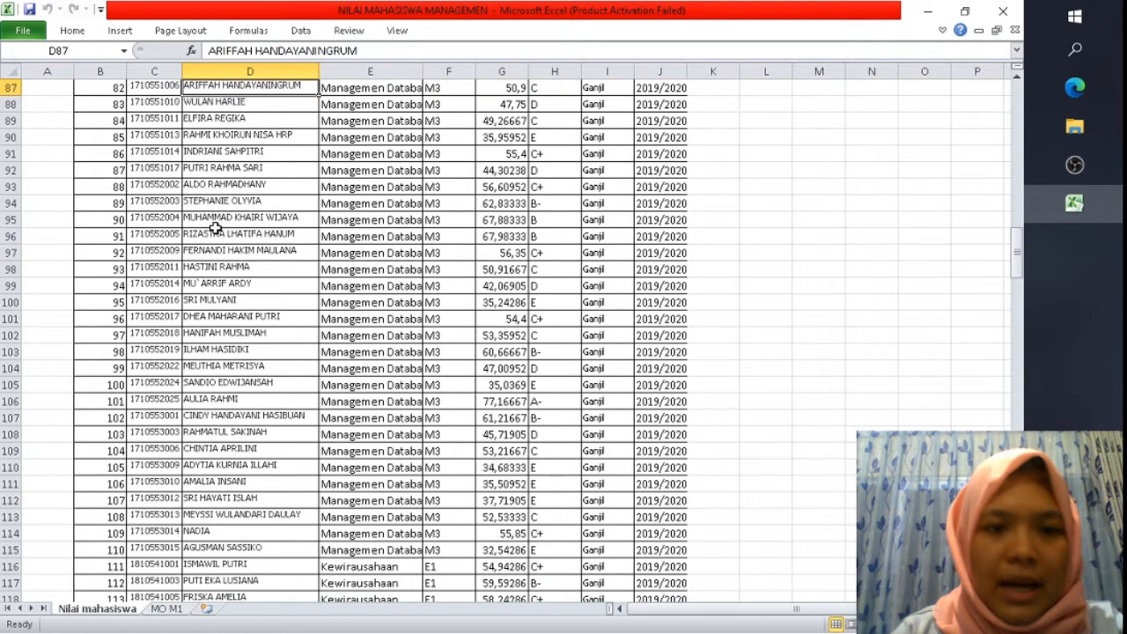
Unhide the Analisa Optimasi M2 sheet.
{"action": "right_click", "coordinate": [113, 618]}
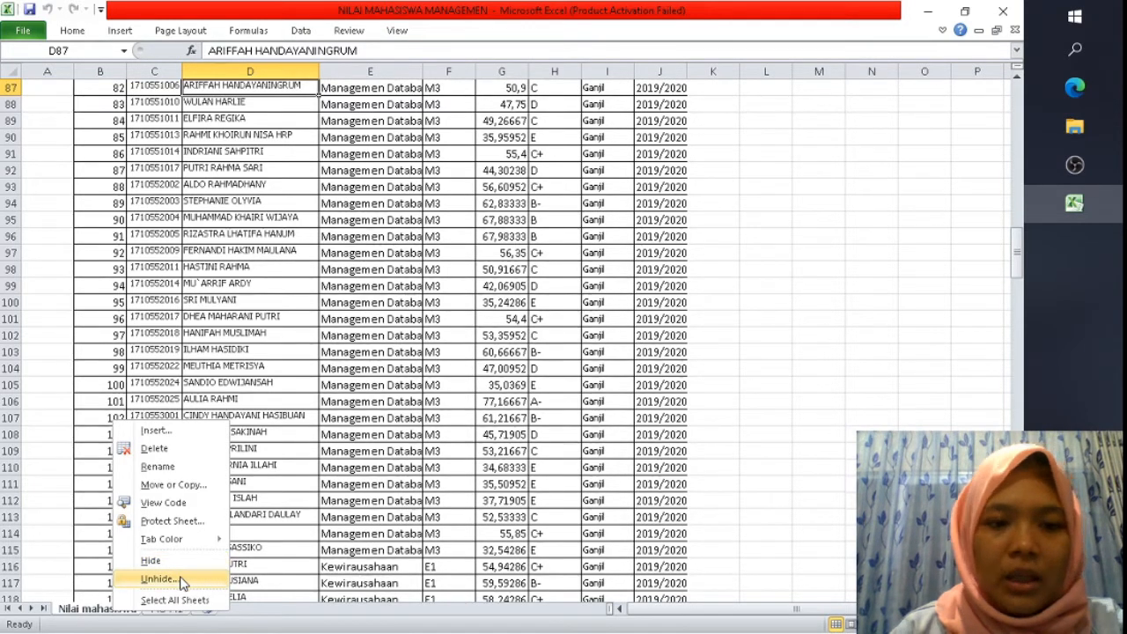
{"action": "left_click", "coordinate": [158, 578]}
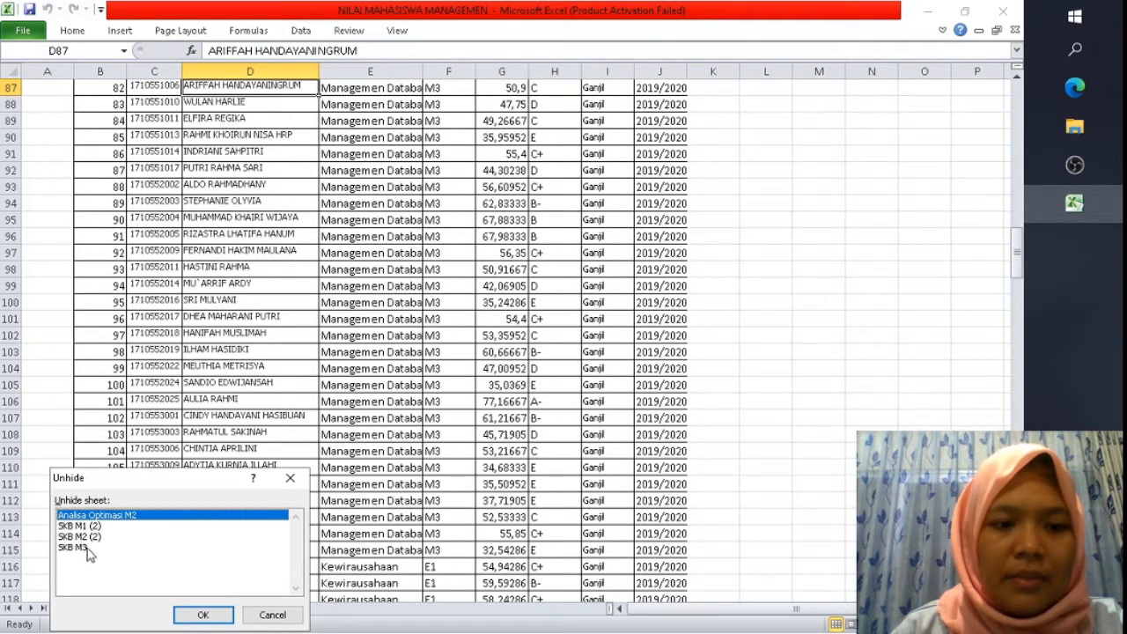
{"action": "left_click", "coordinate": [202, 616]}
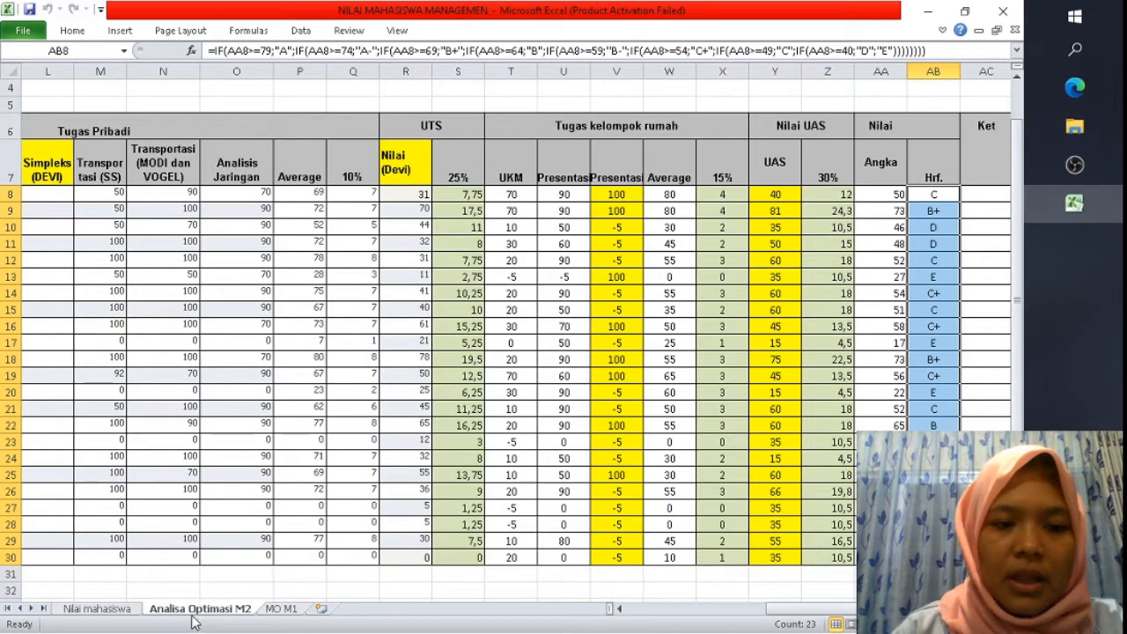
Unhide the remaining hidden sheets SKB M1 (2), SKB M2 (2) and SKB M3.
{"action": "right_click", "coordinate": [197, 622]}
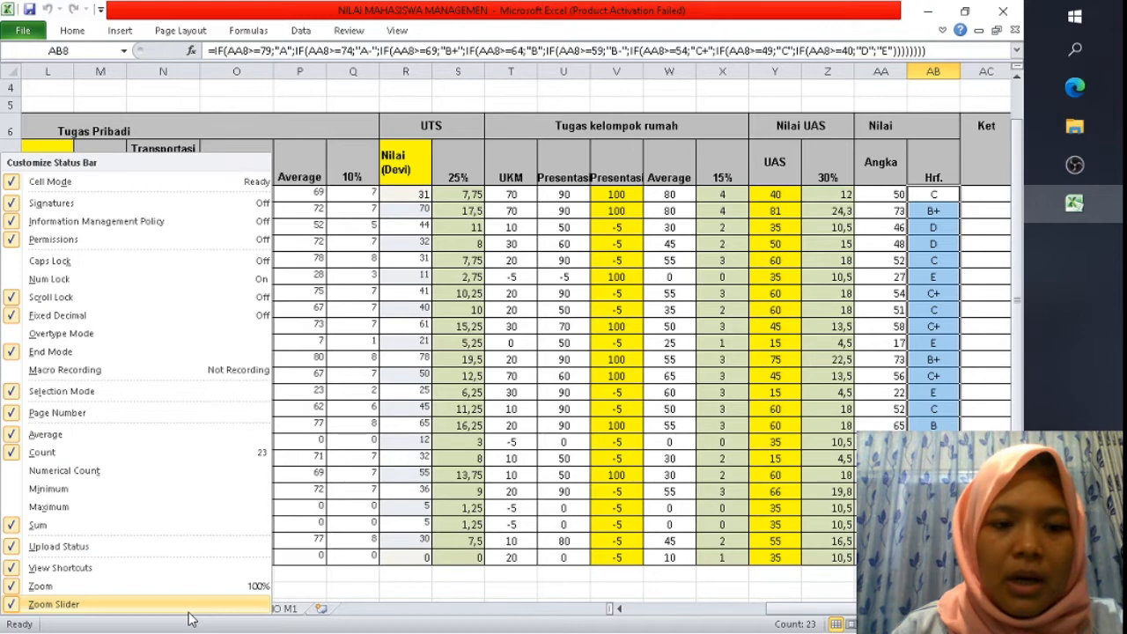
{"action": "key", "text": "Escape"}
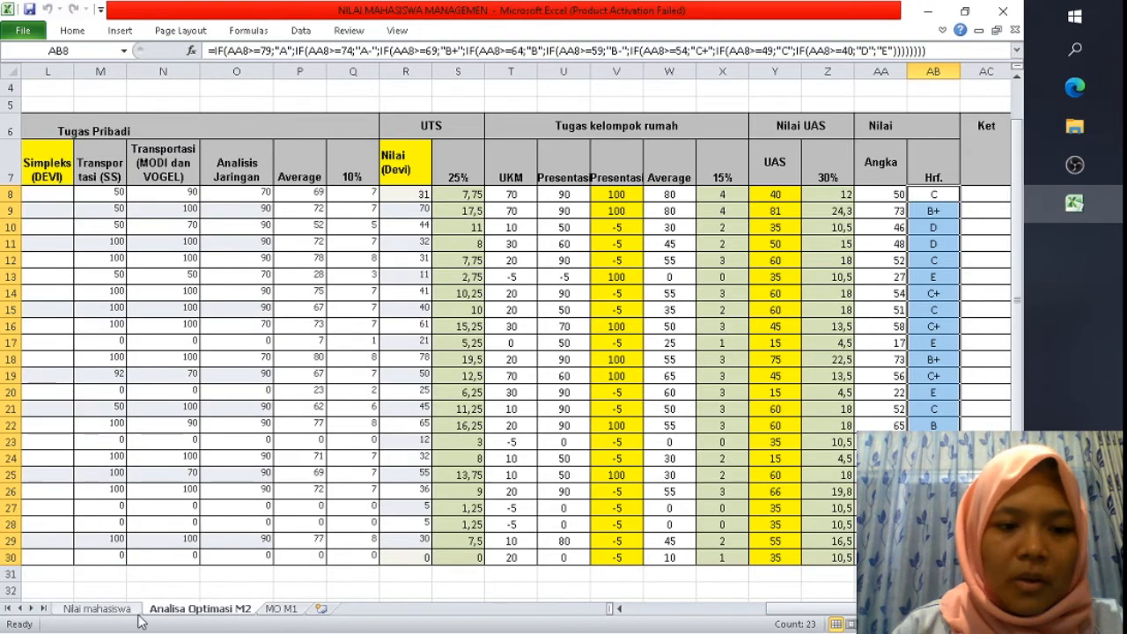
{"action": "left_click", "coordinate": [110, 609]}
{"action": "right_click", "coordinate": [126, 614]}
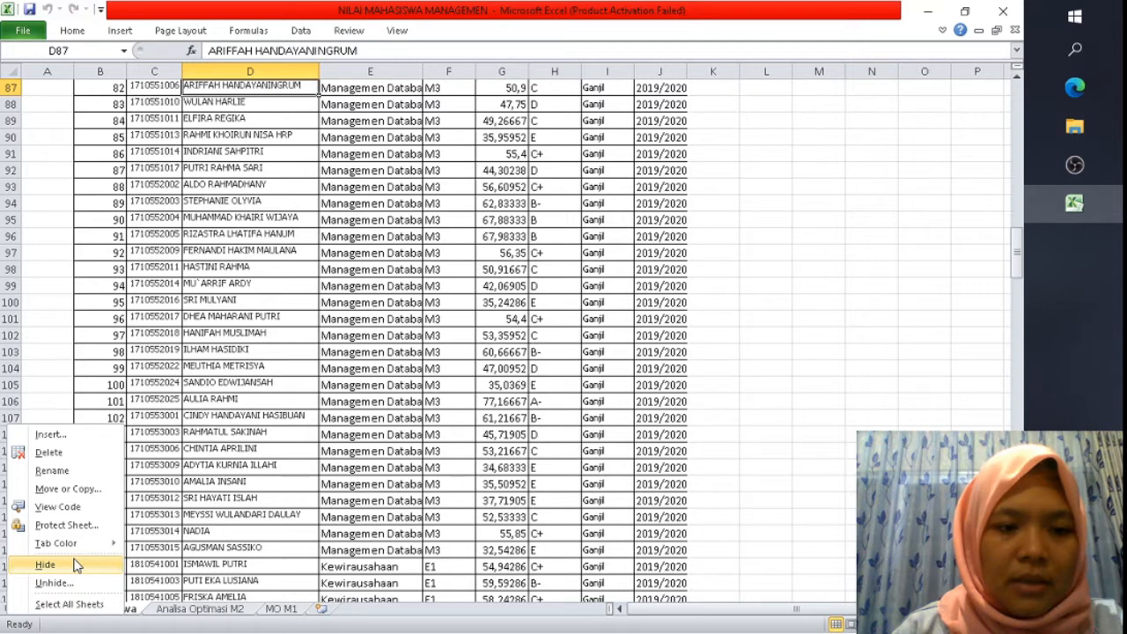
{"action": "right_click", "coordinate": [112, 609]}
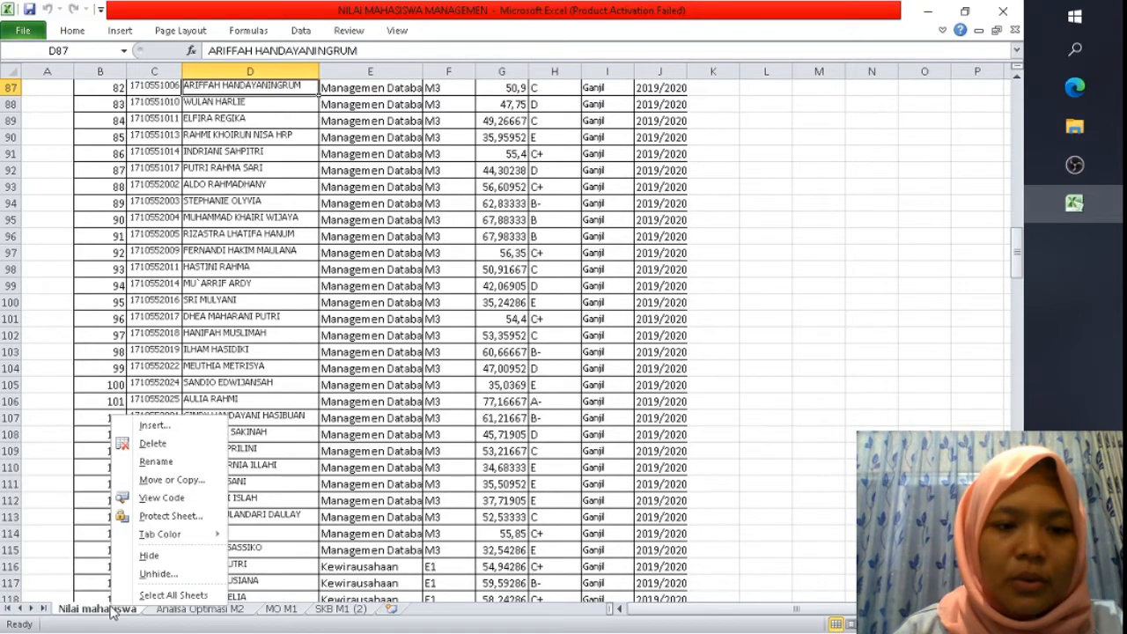
{"action": "left_click", "coordinate": [152, 581]}
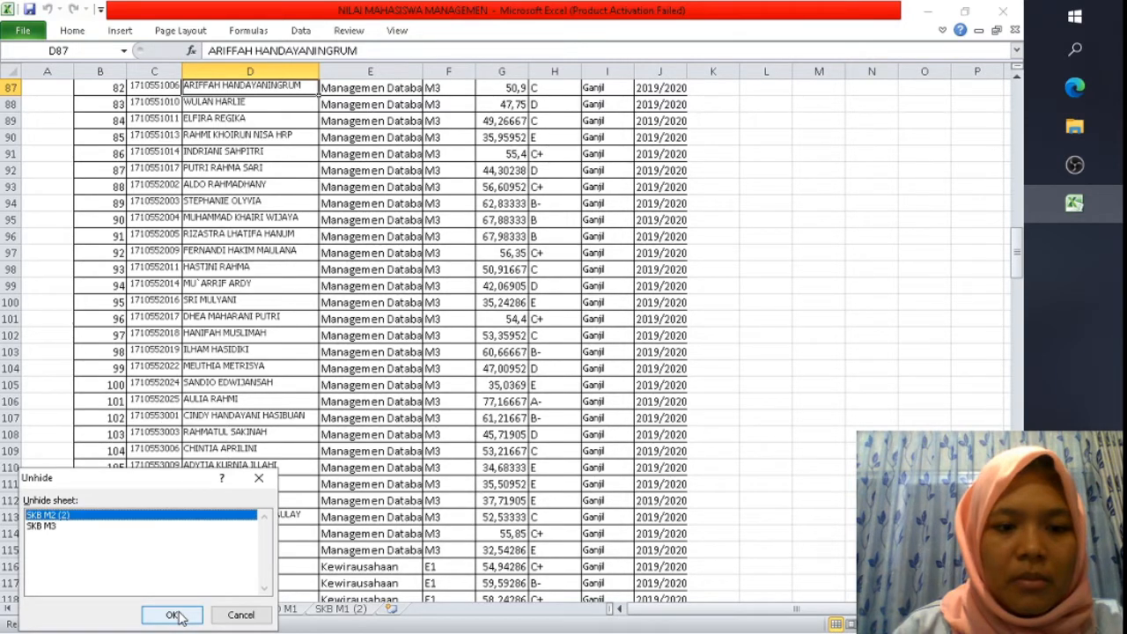
{"action": "left_click", "coordinate": [174, 615]}
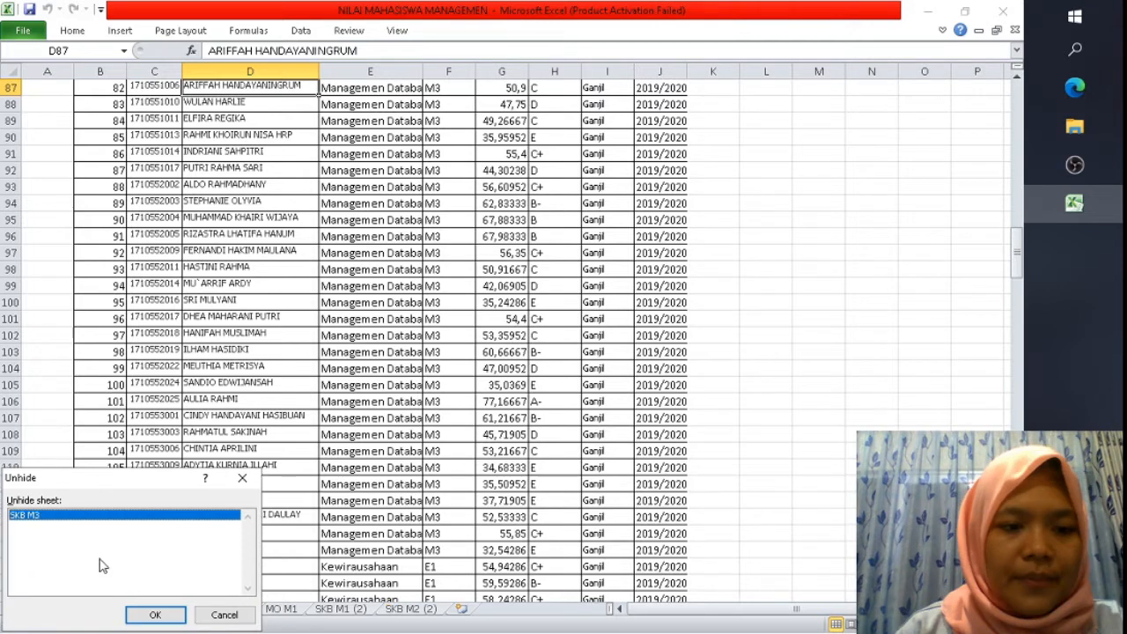
{"action": "left_click", "coordinate": [143, 615]}
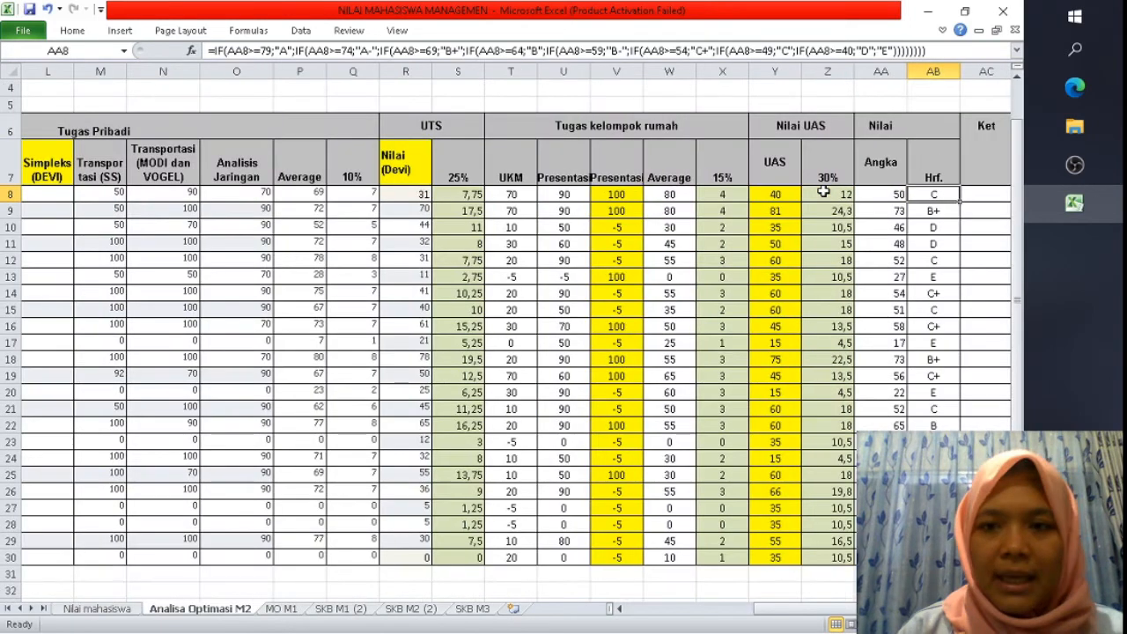
Copy the final number and letter grades in AA8:AB30 of the Analisa Optimasi M2 sheet.
{"action": "key", "text": "Right"}
{"action": "key", "text": "Right"}
{"action": "key", "text": "Right"}
{"action": "key", "text": "Right"}
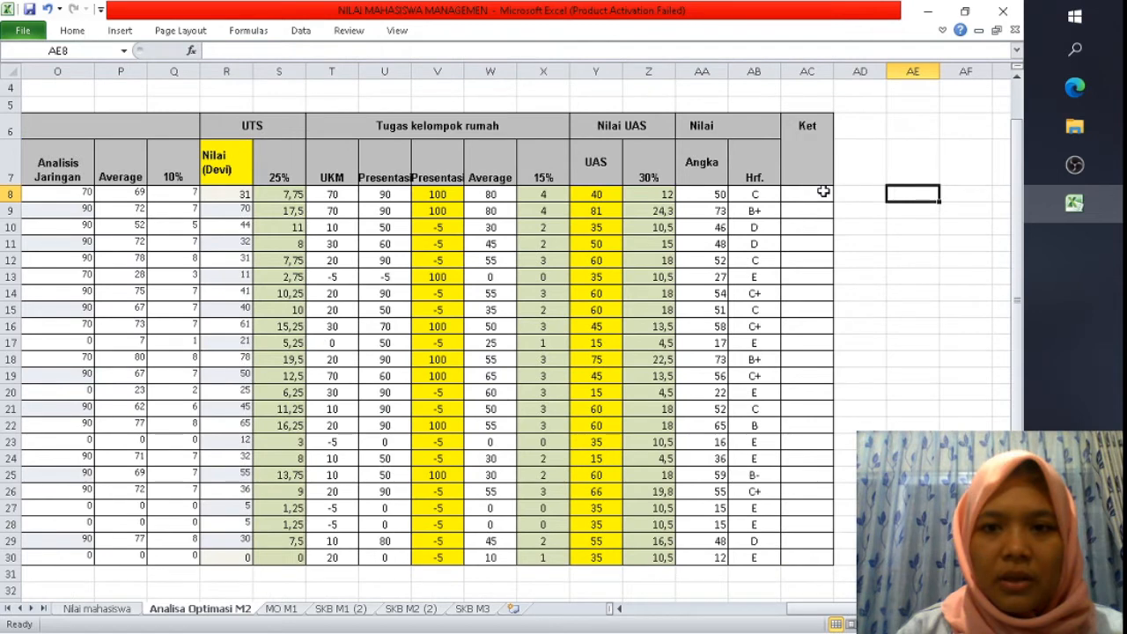
{"action": "left_click_drag", "start_coordinate": [704, 194], "coordinate": [745, 556]}
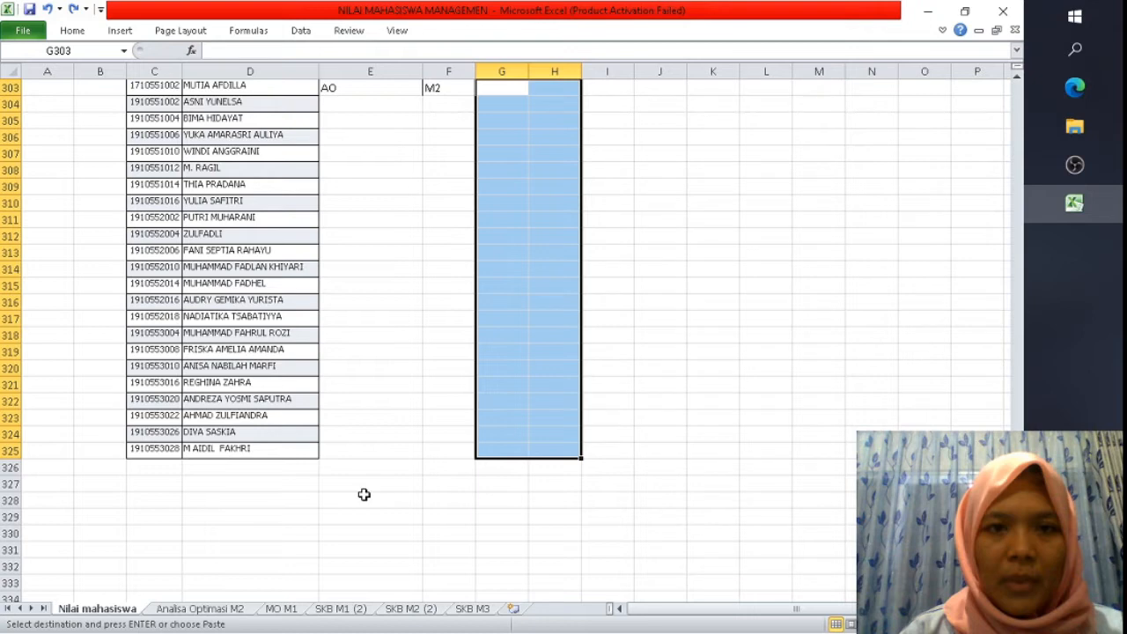
Fill class M1 down the AO students' rows on Nilai mahasiswa and bring in their grades from Analisa Optimasi M2 from G303.
{"action": "left_click_drag", "start_coordinate": [440, 153], "coordinate": [441, 412]}
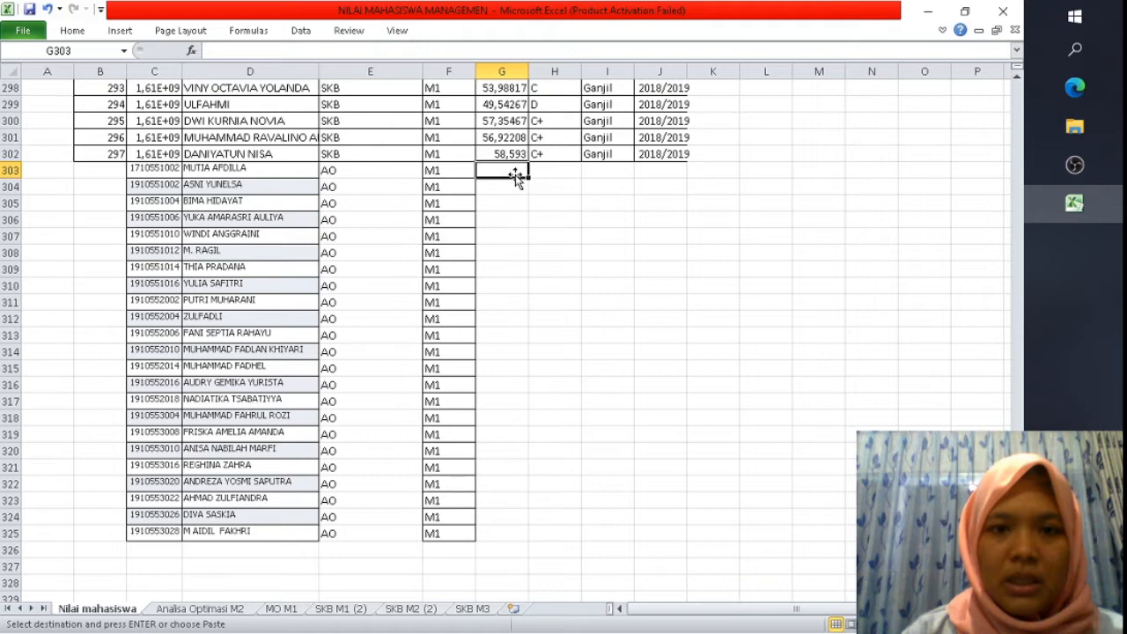
{"action": "left_click", "coordinate": [200, 609]}
{"action": "left_click", "coordinate": [177, 146]}
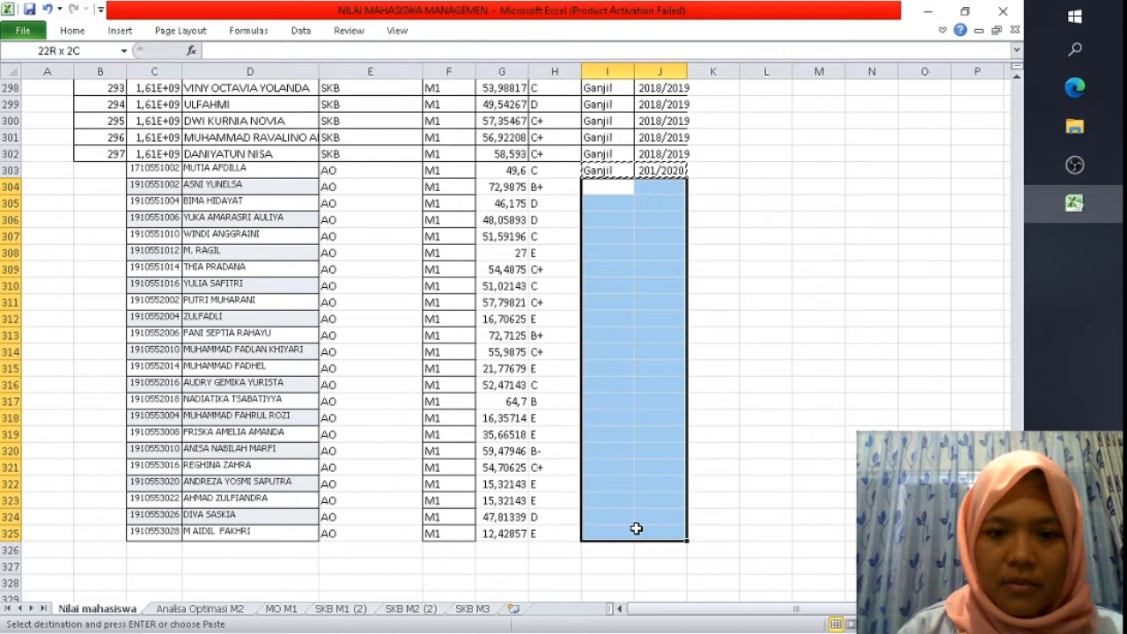
Remove the Analisa Optimasi M2 sheet from the sheet list and add the MO M1 students with their grades to Nilai mahasiswa from row 326.
{"action": "right_click", "coordinate": [200, 608]}
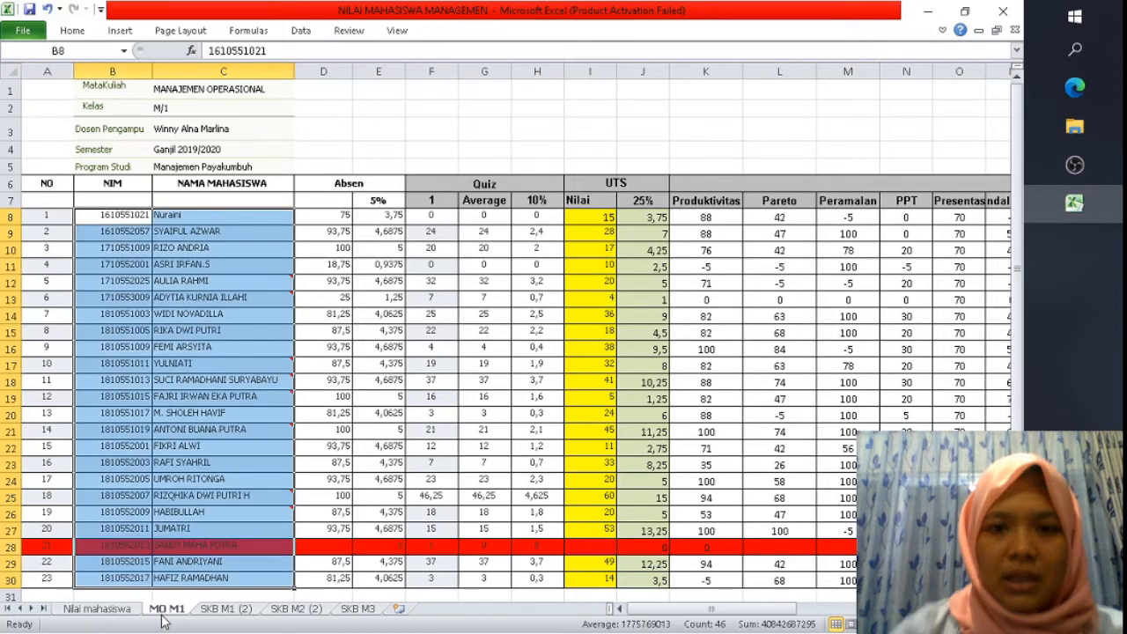
{"action": "left_click_drag", "start_coordinate": [711, 608], "coordinate": [911, 608]}
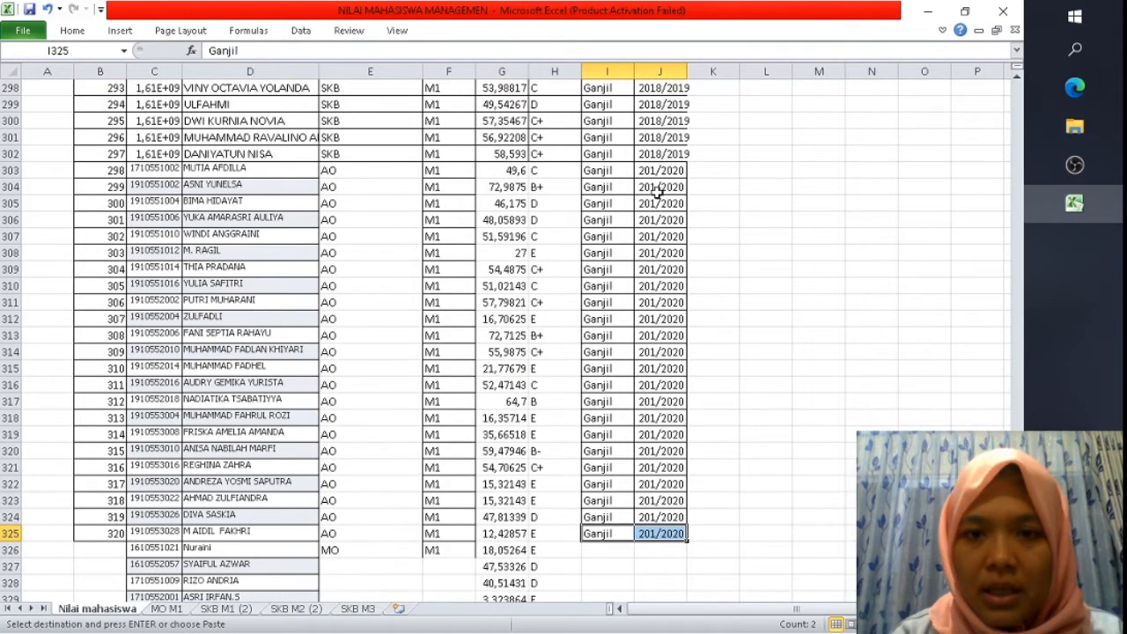
Correct the AO rows' academic year to 2019/2020, and fill course MO and class M1 down the added students' rows.
{"action": "double_click", "coordinate": [657, 170]}
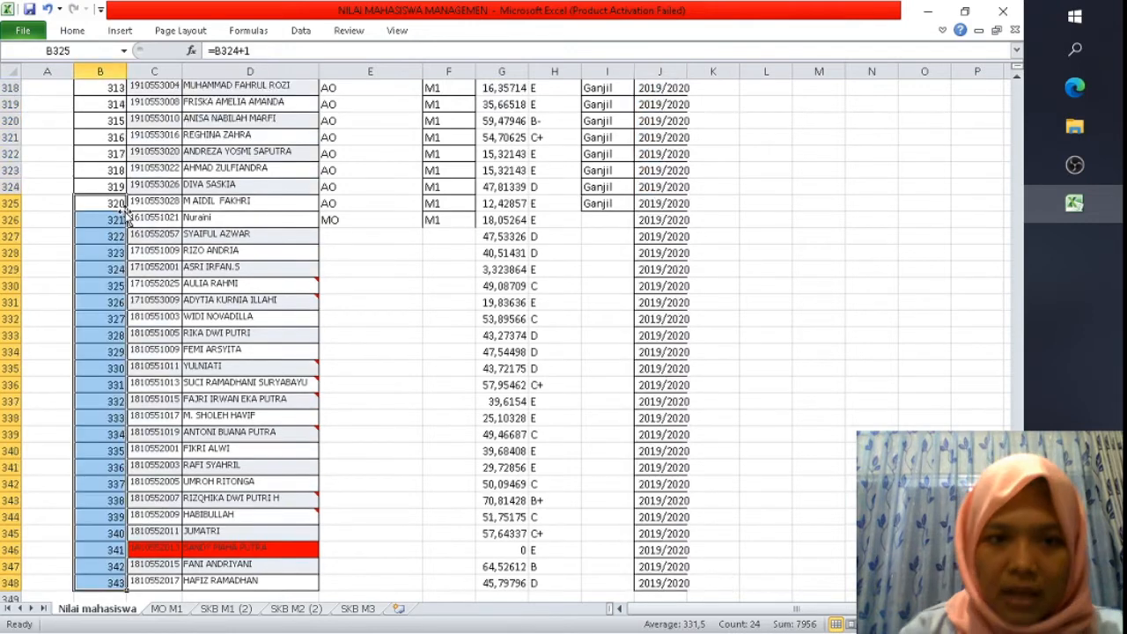
{"action": "left_click_drag", "start_coordinate": [344, 220], "coordinate": [441, 222]}
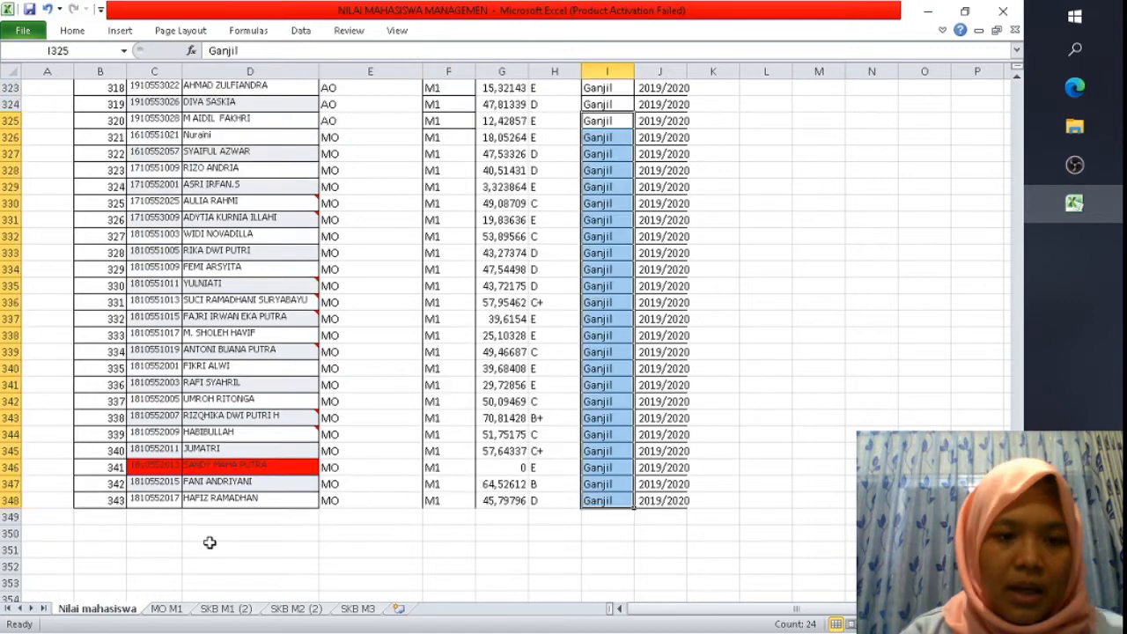
Remove the MO M1 sheet from the sheet list and paste the SKB M1 (2) students and grades into Nilai mahasiswa from row 349.
{"action": "left_click", "coordinate": [167, 608]}
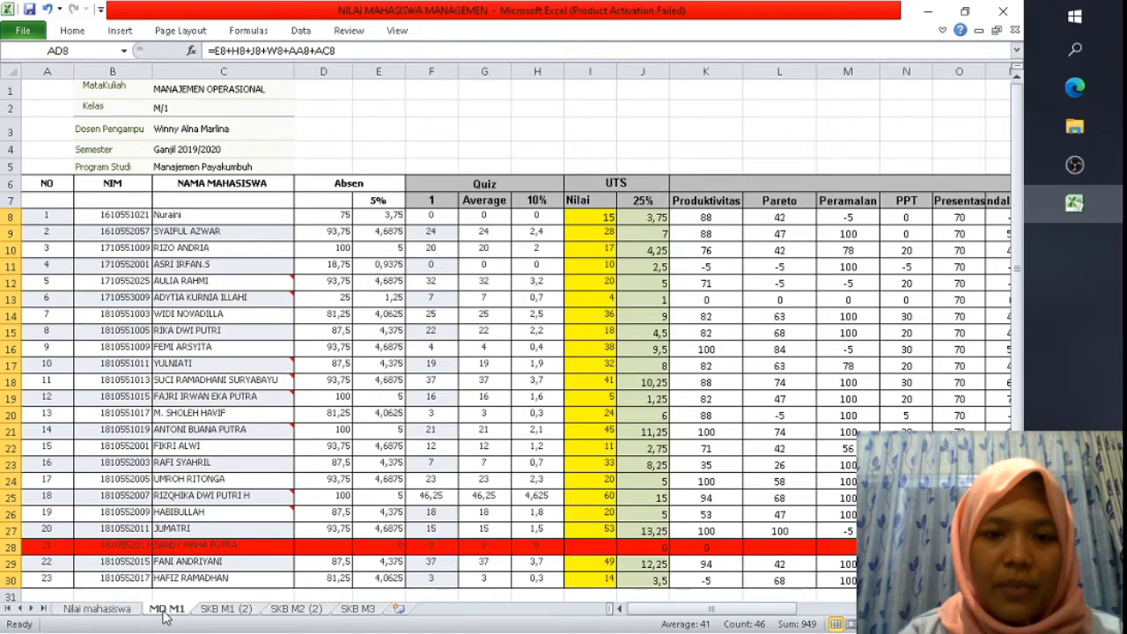
{"action": "left_click", "coordinate": [94, 609]}
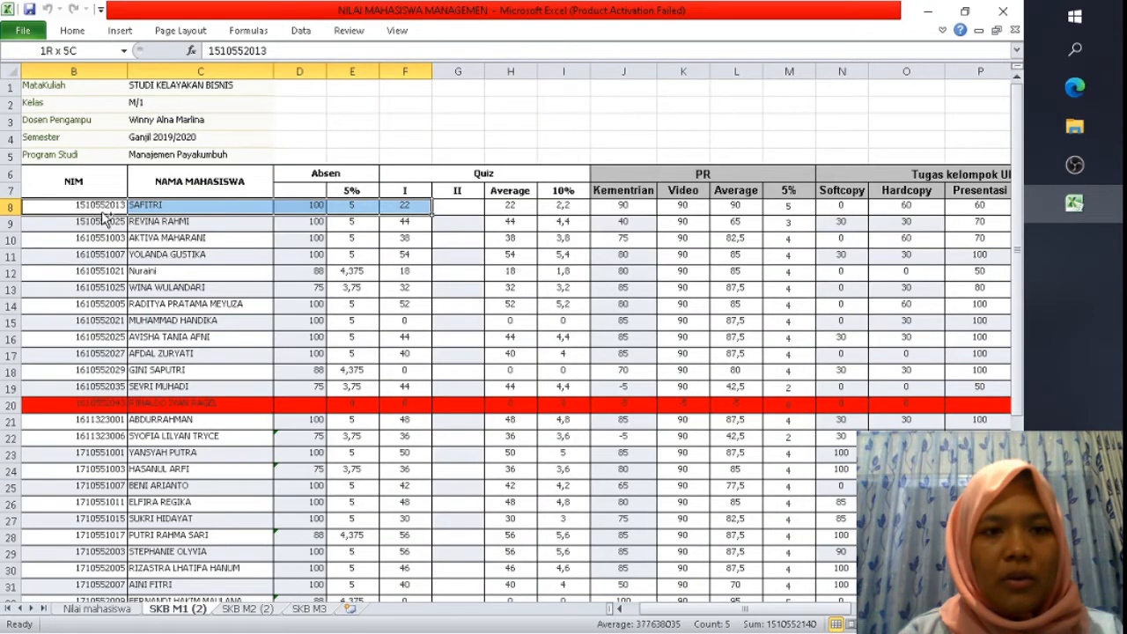
{"action": "left_click_drag", "start_coordinate": [101, 214], "coordinate": [103, 217]}
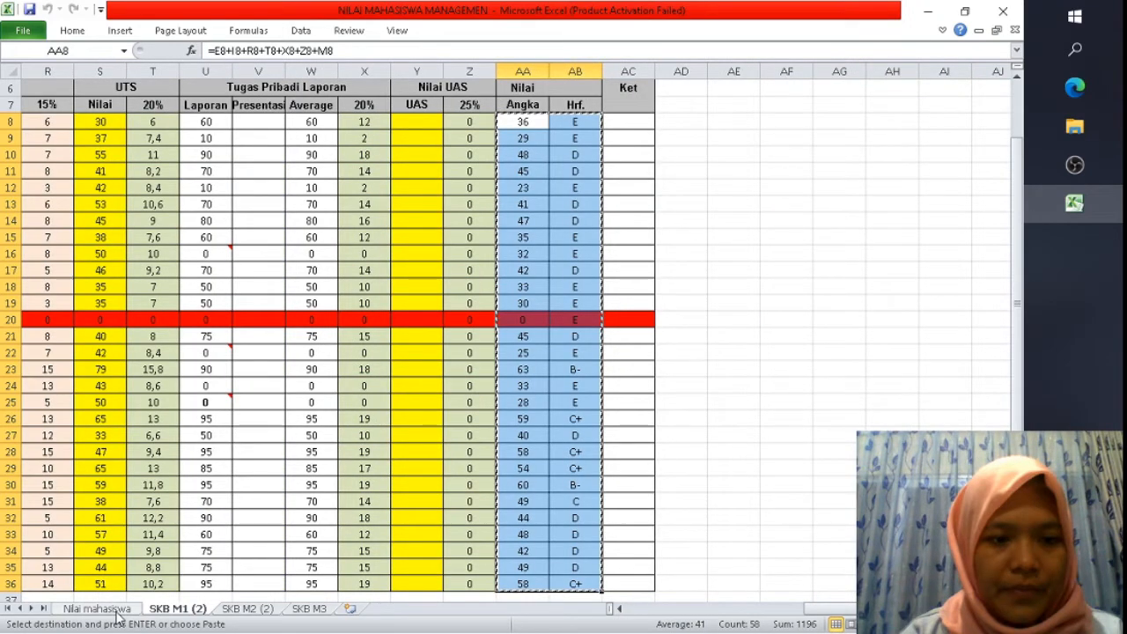
{"action": "left_click", "coordinate": [102, 609]}
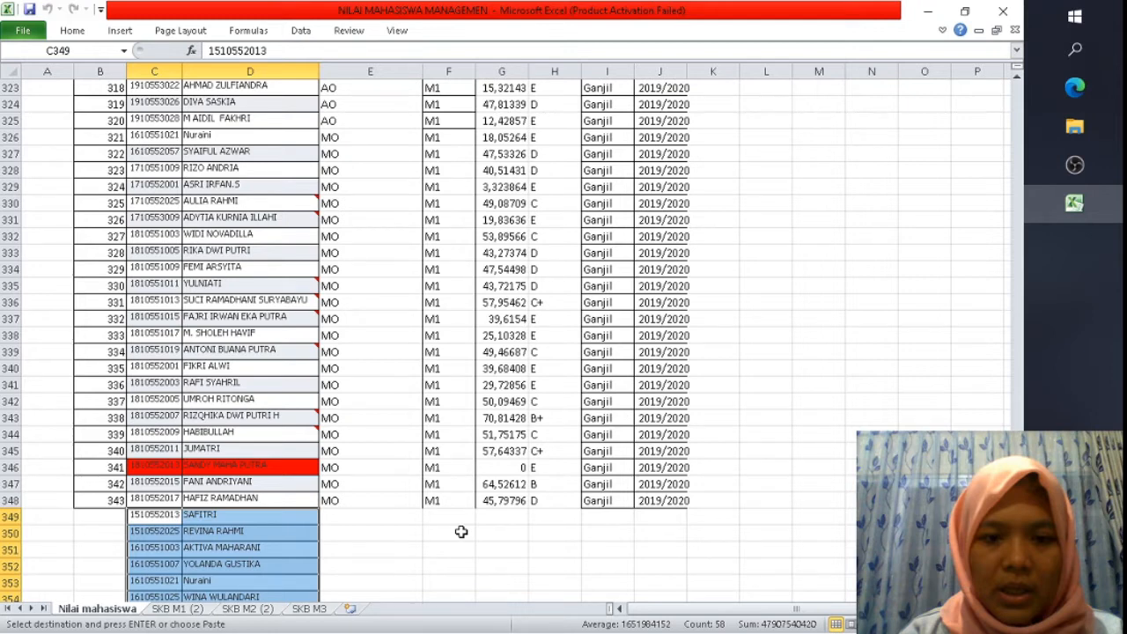
{"action": "left_click", "coordinate": [502, 518]}
{"action": "key", "text": "ctrl+v"}
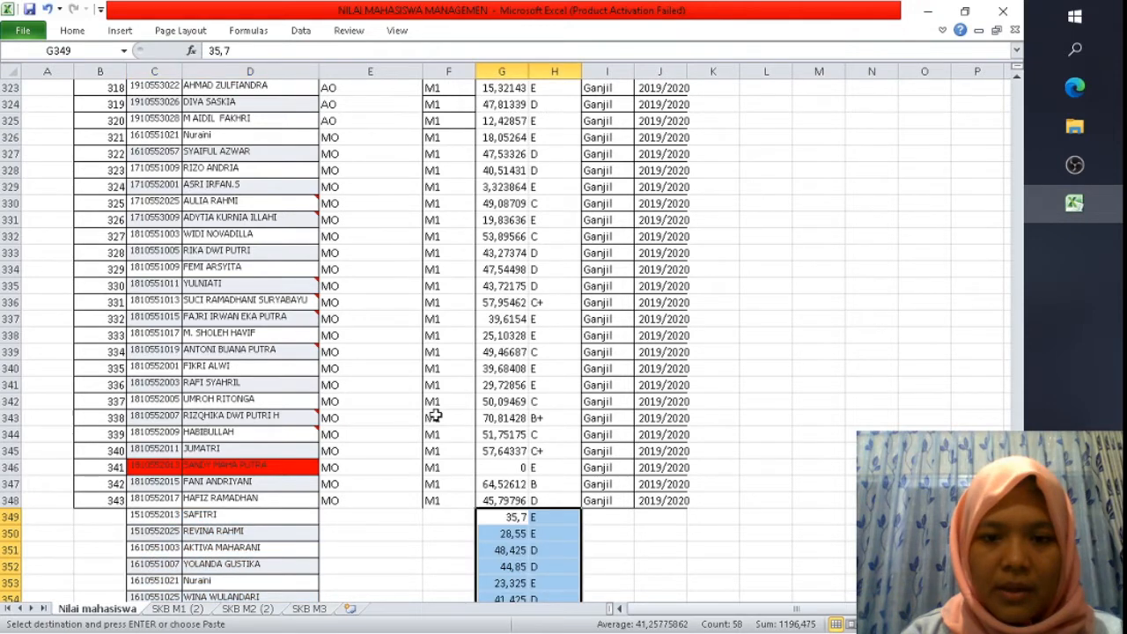
Check the course name and class on the SKB M1 (2) sheet, and continue the numbering in column B of Nilai mahasiswa from row 349.
{"action": "key", "text": "ctrl+Page_Down"}
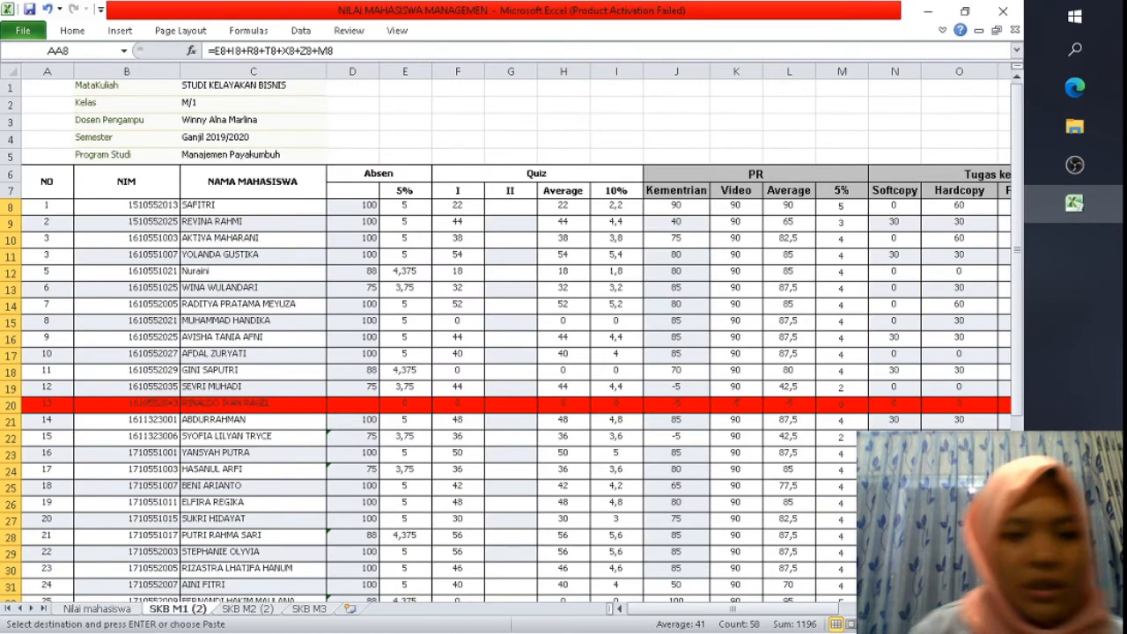
{"action": "key", "text": "ctrl+Page_Up"}
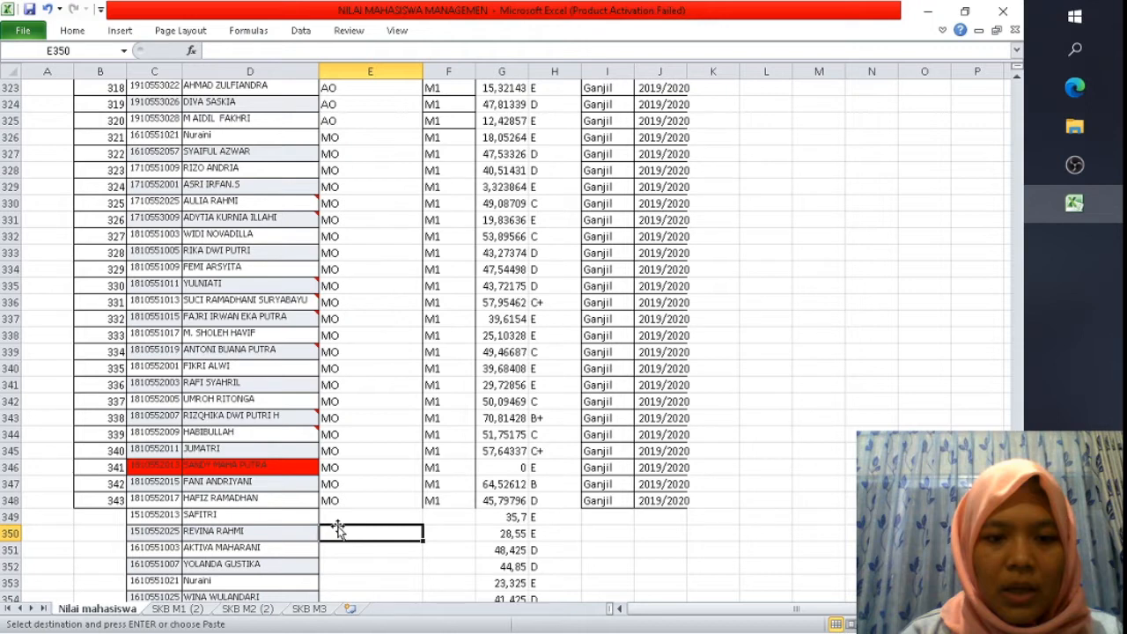
{"action": "key", "text": "ctrl+Page_Down"}
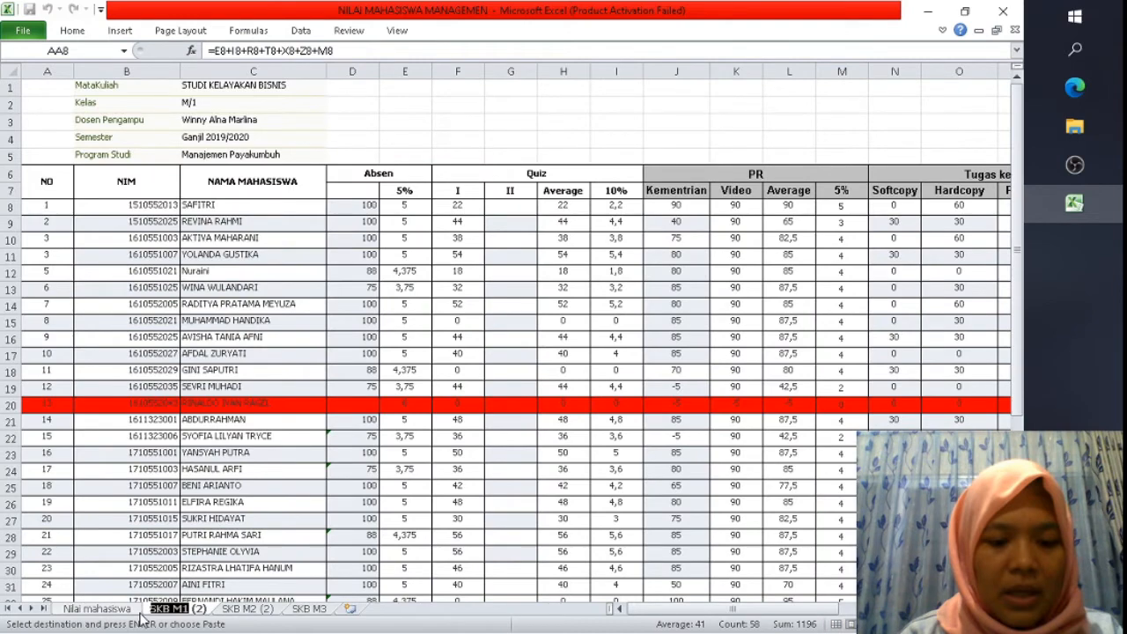
{"action": "left_click", "coordinate": [122, 610]}
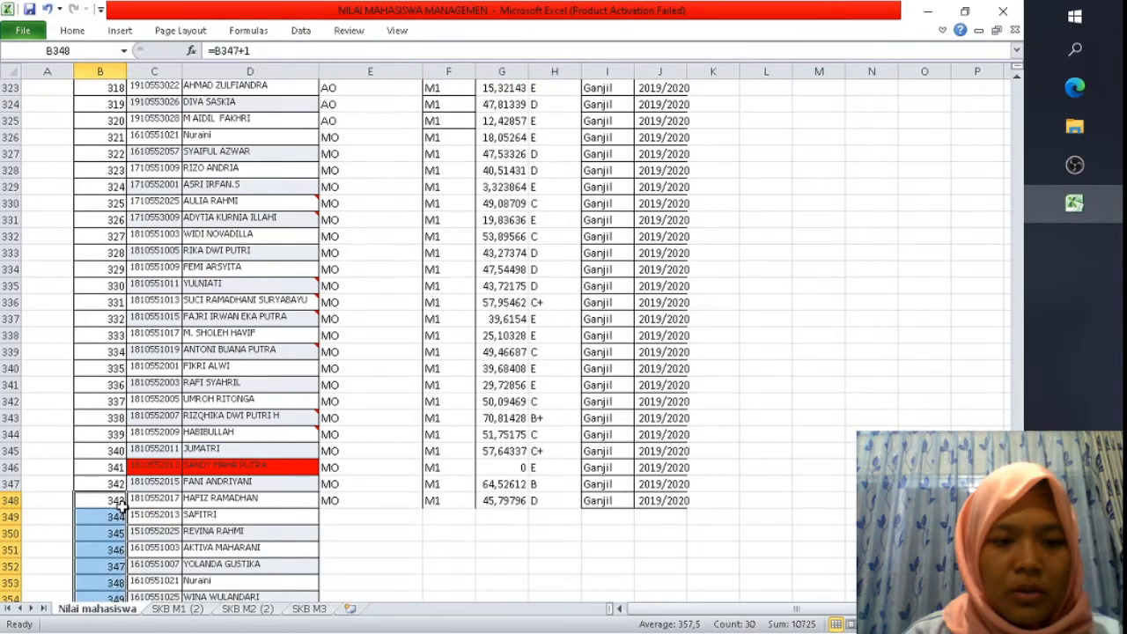
Copy the student numbers and names in B8:C36 of SKB M1 (2), and select their number and letter grades from AA8 down.
{"action": "left_click", "coordinate": [173, 609]}
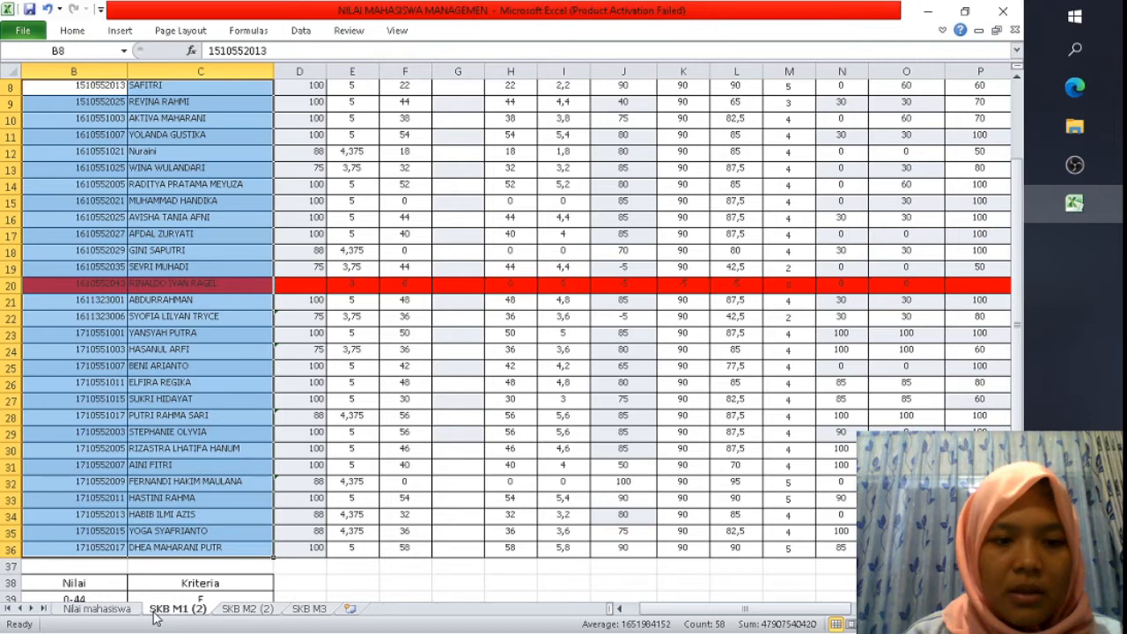
{"action": "key", "text": "ctrl+c"}
{"action": "left_click", "coordinate": [97, 609]}
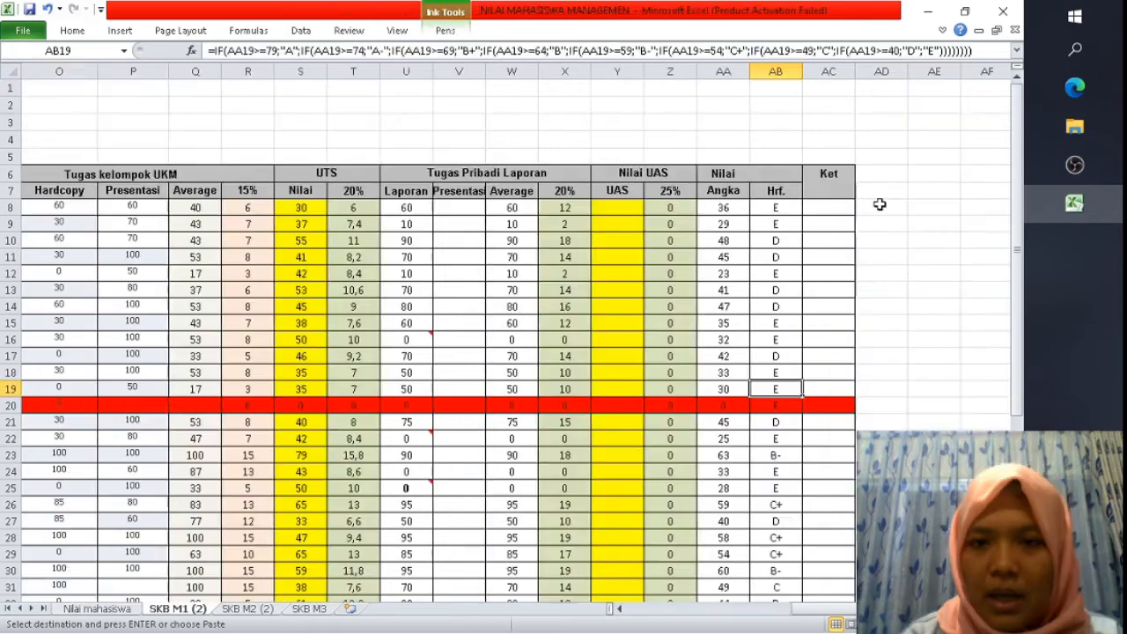
{"action": "left_click_drag", "start_coordinate": [722, 207], "coordinate": [760, 494]}
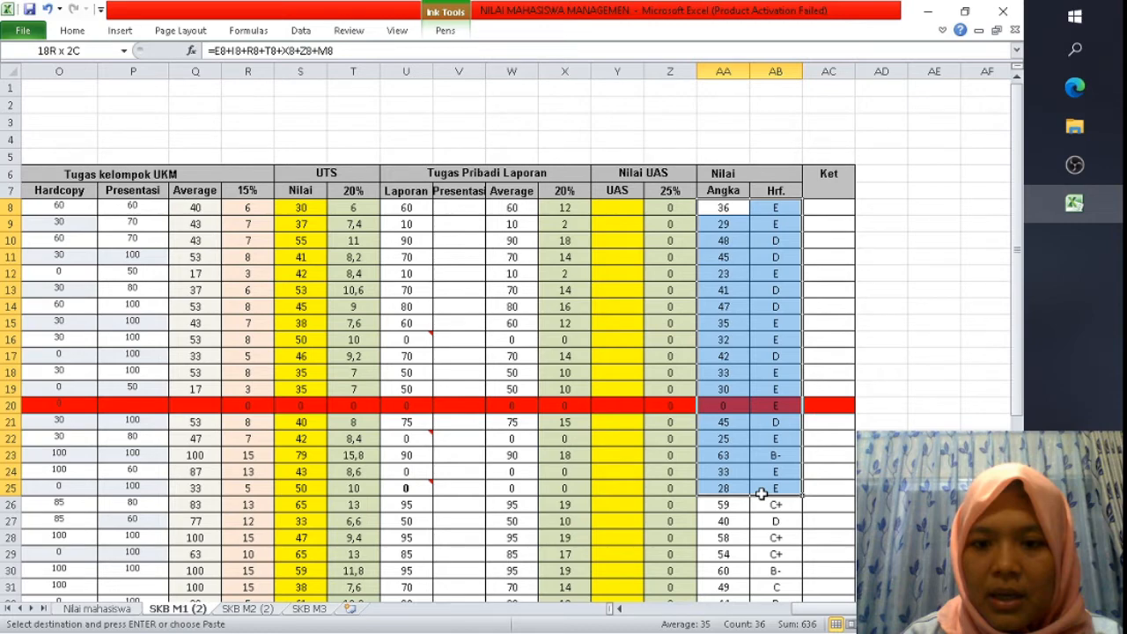
{"action": "key", "text": "ctrl+Page_Up"}
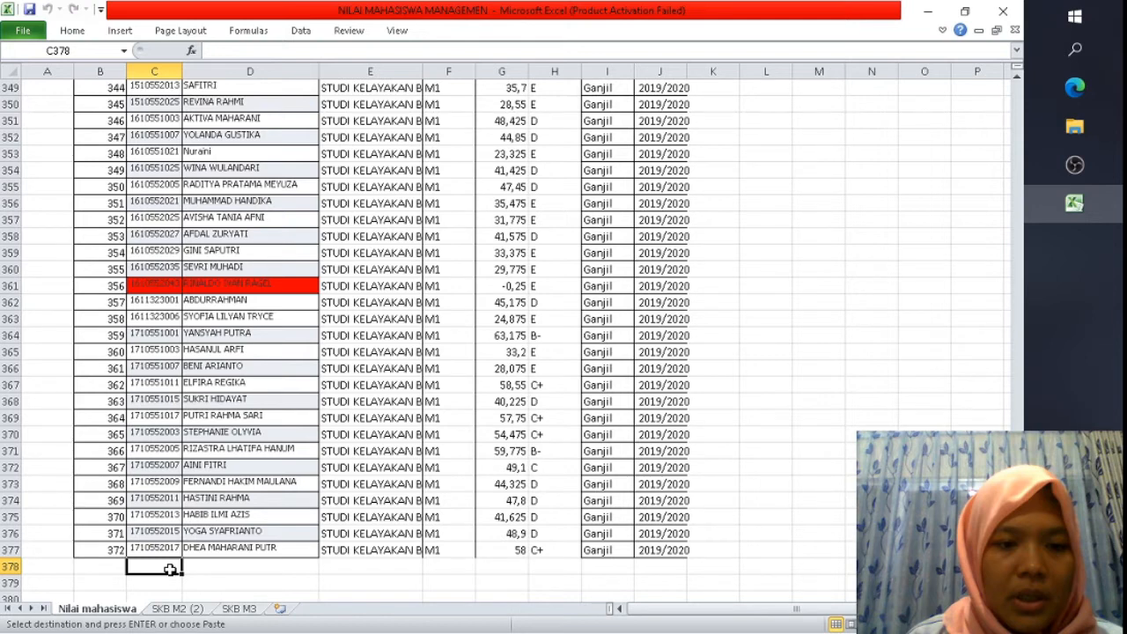
Paste the SKB M2 (2) students into Nilai mahasiswa from row 378, filling STUDI KELAYAKAN BISNIS, M2, Ganjil and 2019/2020 down to row 405.
{"action": "key", "text": "Return"}
{"action": "left_click", "coordinate": [364, 551]}
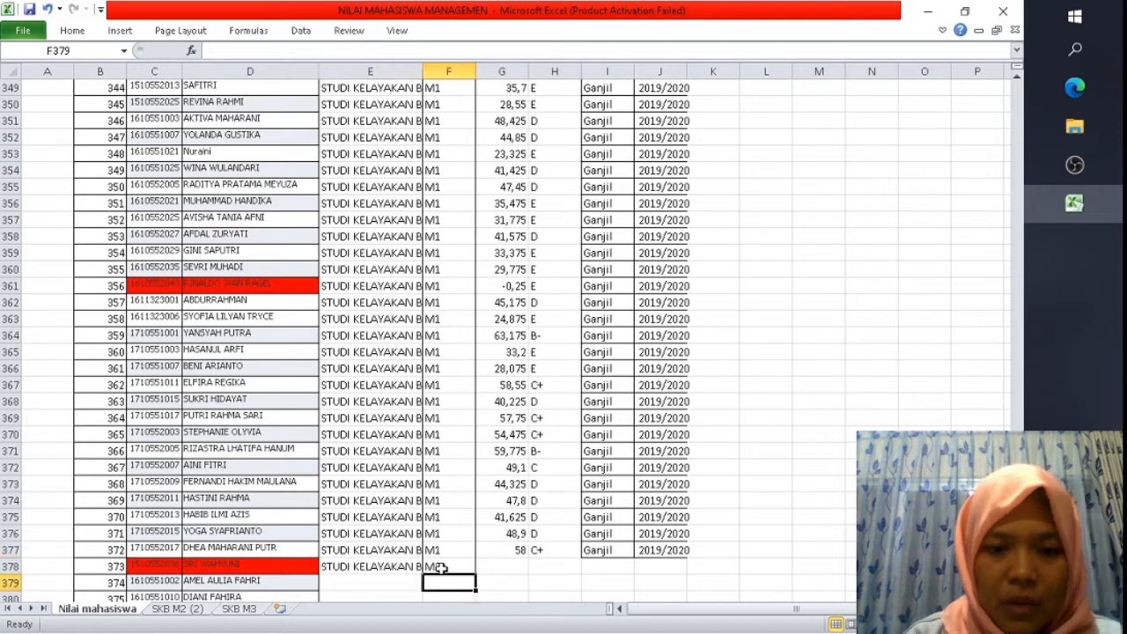
{"action": "key", "text": "Left"}
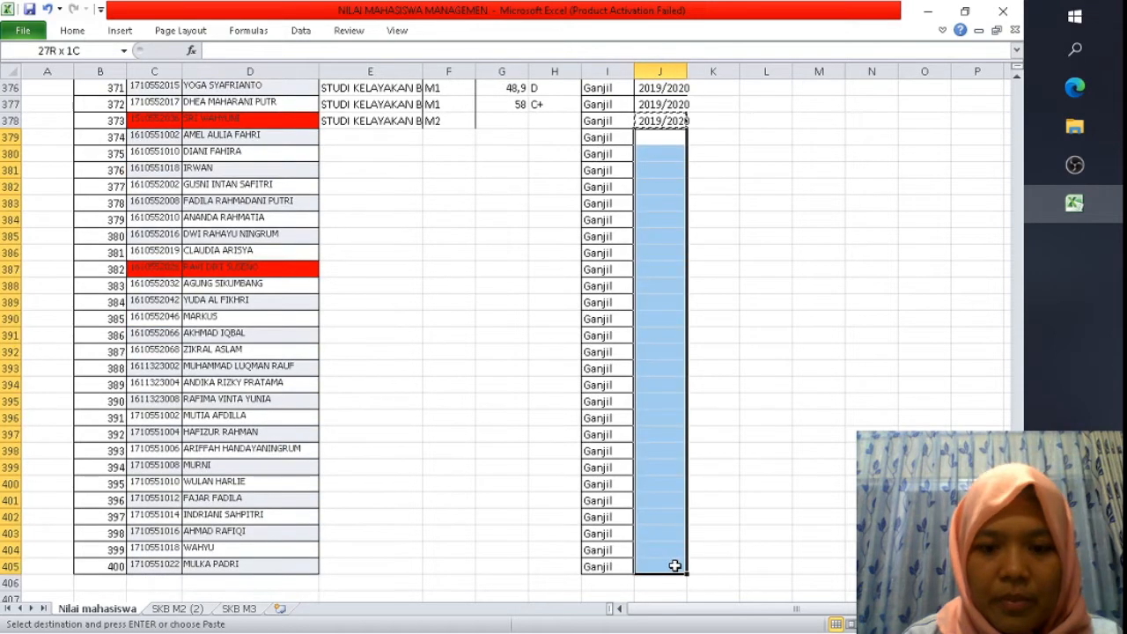
{"action": "key", "text": "ctrl+v"}
{"action": "left_click_drag", "start_coordinate": [379, 120], "coordinate": [429, 121]}
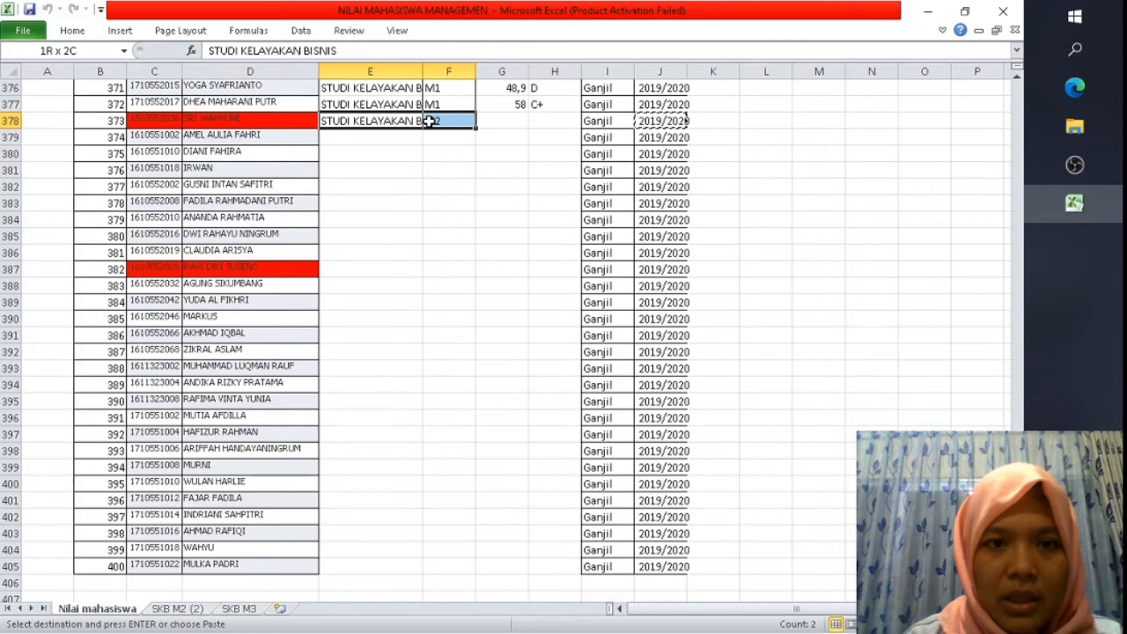
Copy the number and letter grades from SKB M2 (2) into Nilai mahasiswa from G378, and replace both grades in row 378 with 0.
{"action": "key", "text": "ctrl+Page_Down"}
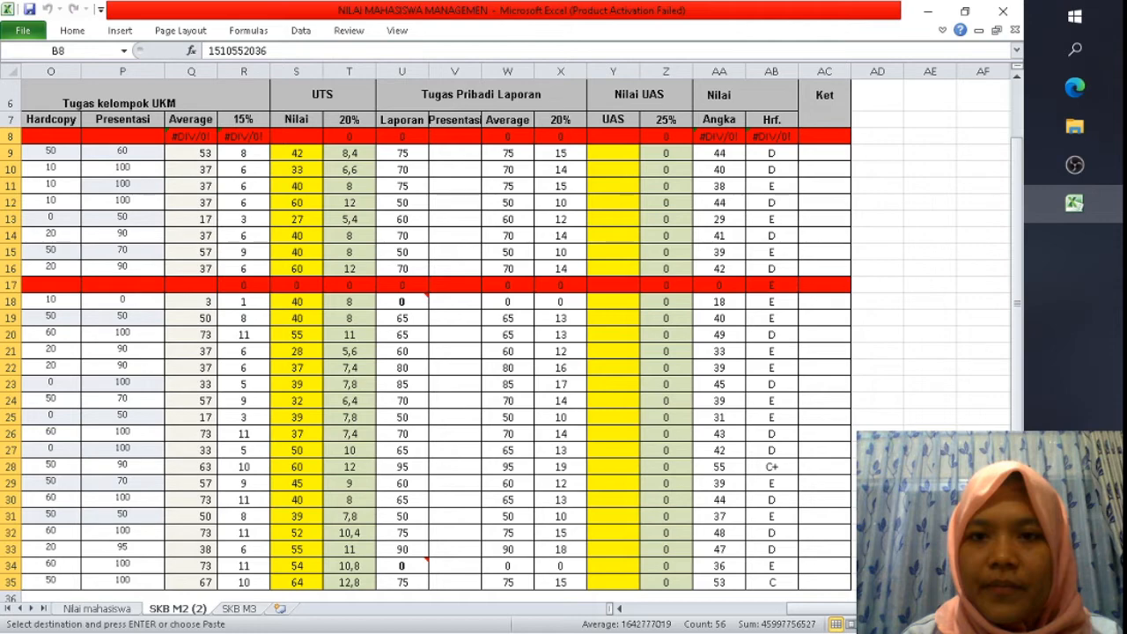
{"action": "key", "text": "ctrl+Page_Up"}
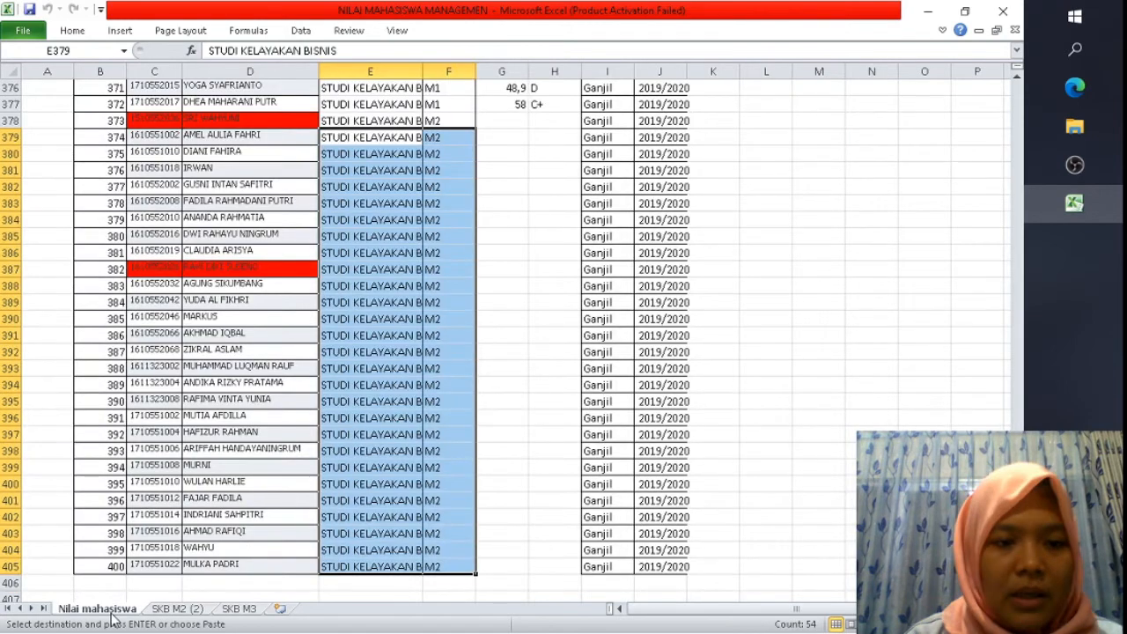
{"action": "left_click", "coordinate": [509, 118]}
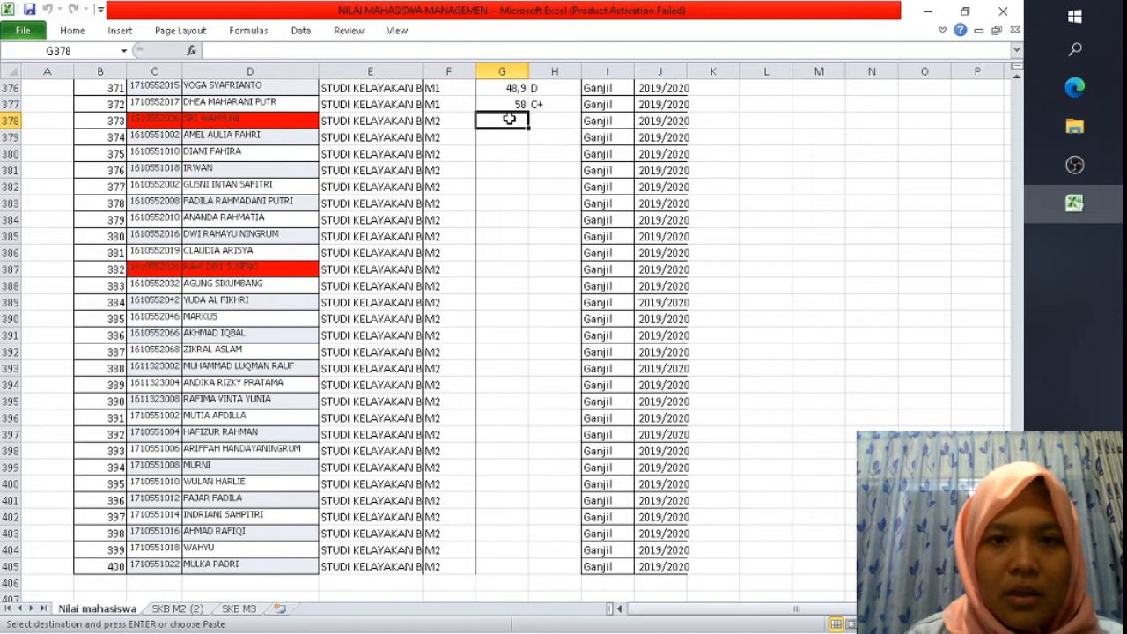
{"action": "key", "text": "ctrl+v"}
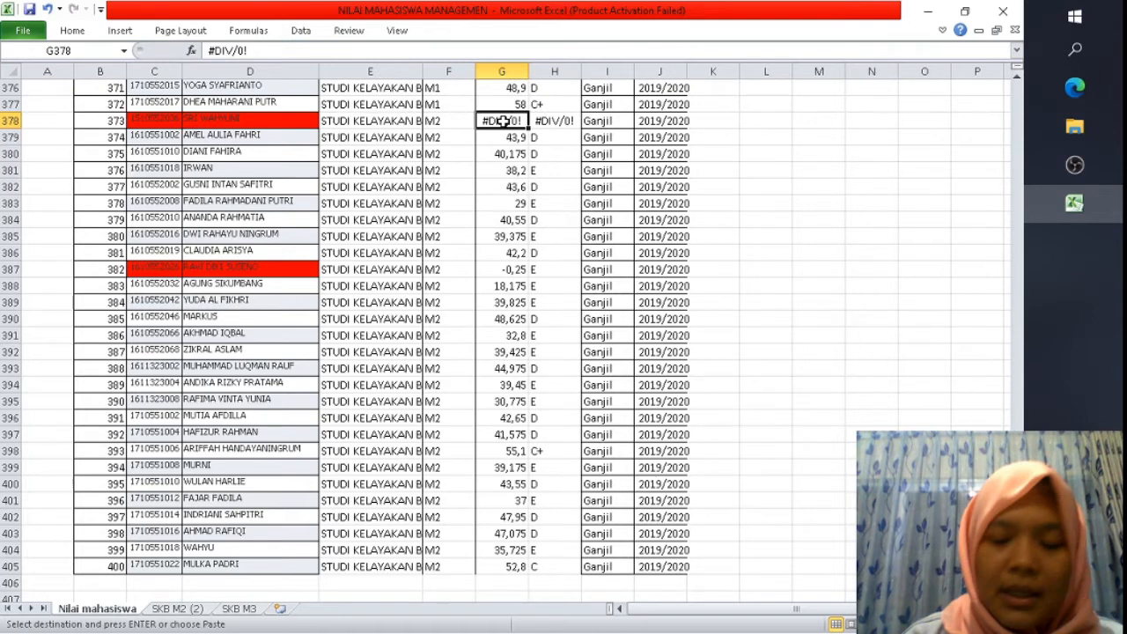
{"action": "type", "text": "0"}
{"action": "key", "text": "Right"}
{"action": "type", "text": "0"}
{"action": "key", "text": "Return"}
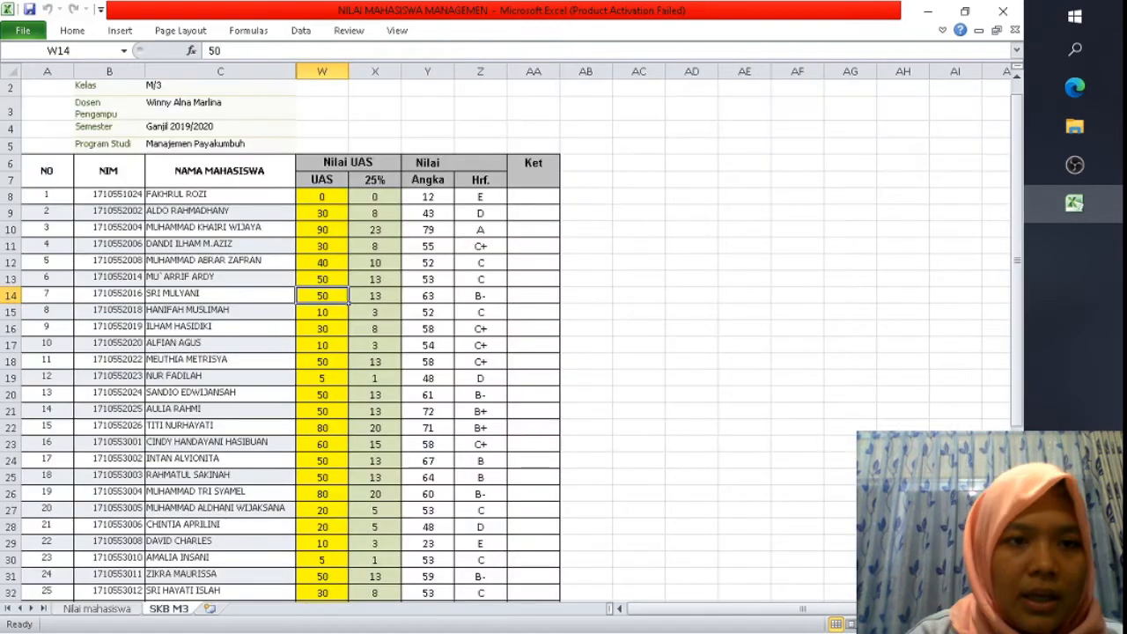
Copy the student numbers, names, number grades and letter grades from SKB M3 into Nilai mahasiswa from row 406.
{"action": "left_click_drag", "start_coordinate": [109, 196], "coordinate": [220, 584]}
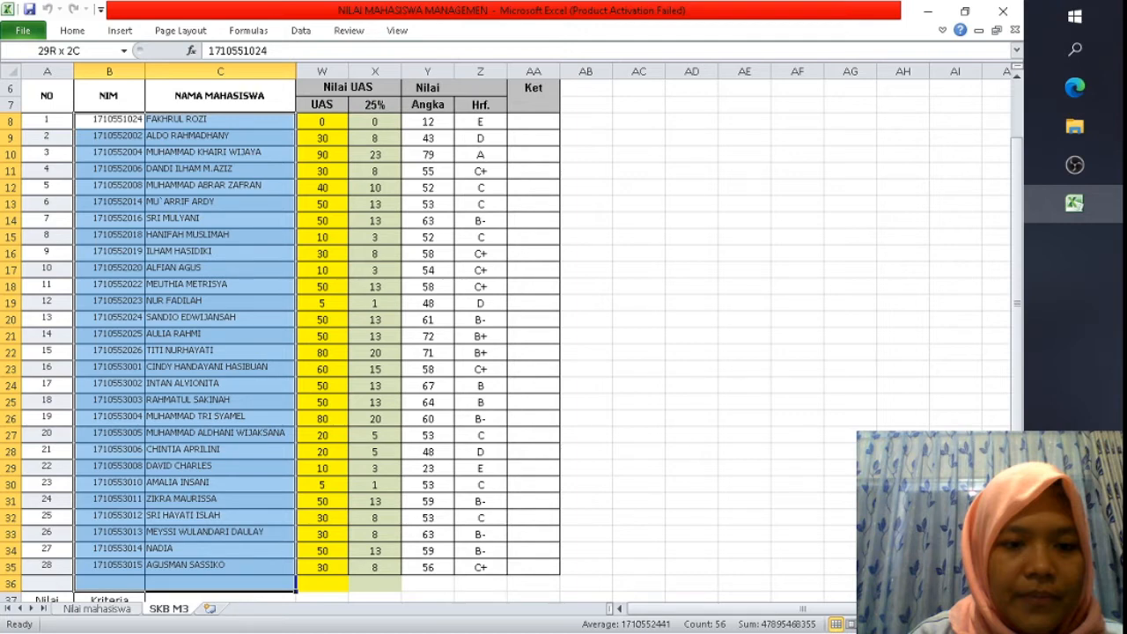
{"action": "key", "text": "ctrl+c"}
{"action": "left_click_drag", "start_coordinate": [427, 122], "coordinate": [468, 574]}
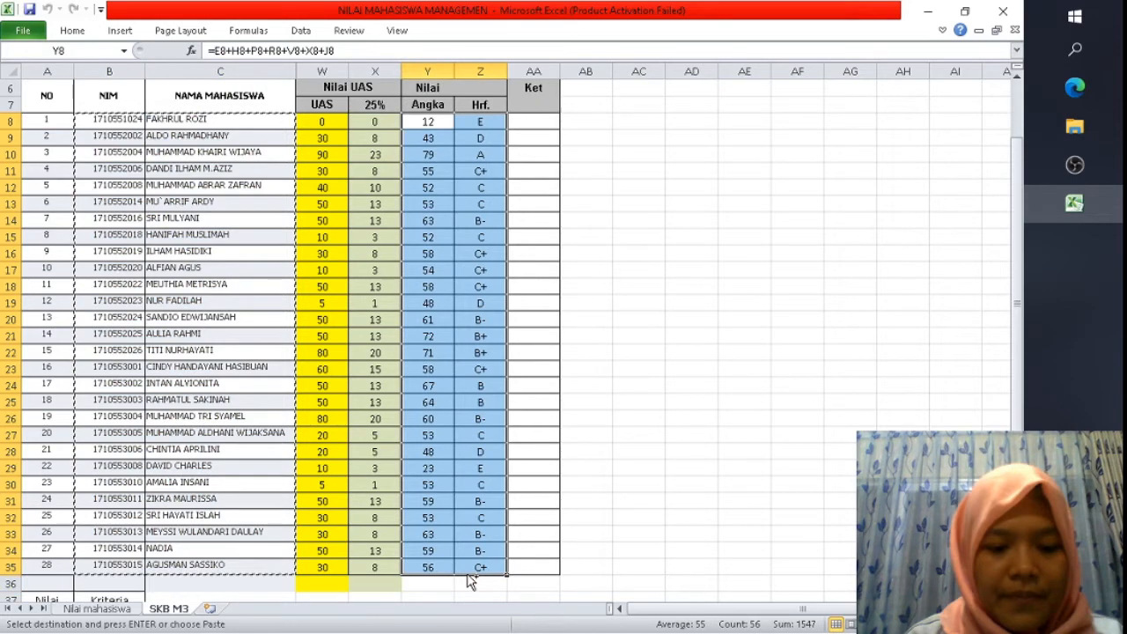
{"action": "key", "text": "ctrl+Page_Up"}
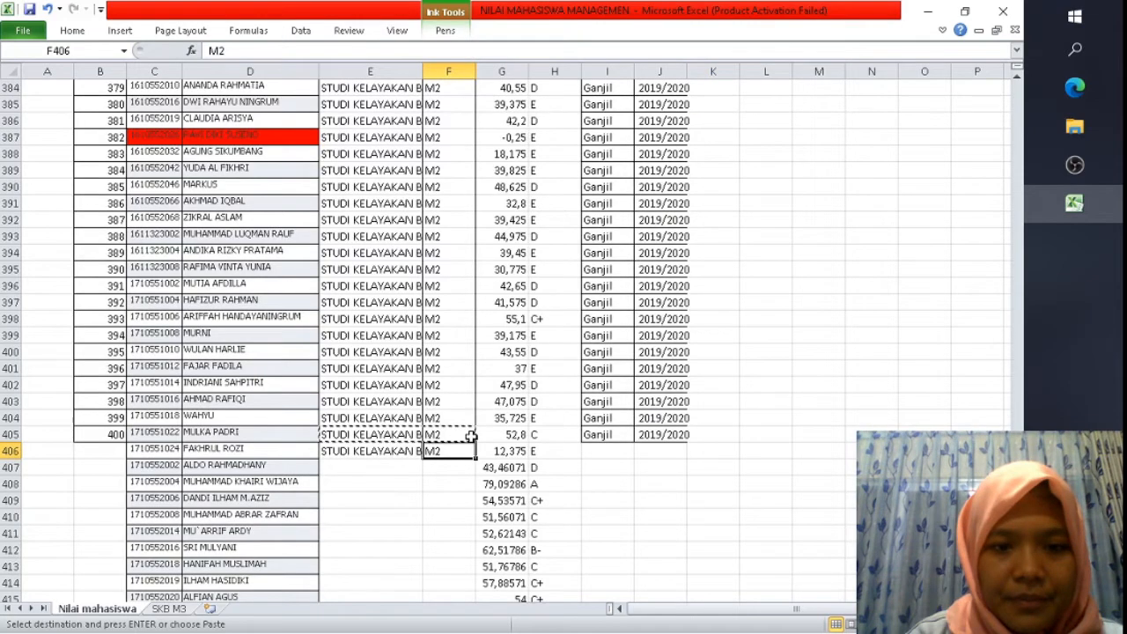
Fill STUDI KELAYAKAN BISNIS, M3, Ganjil and 2019/2020 down rows 406 to 433, and continue the numbering in column B to row 433.
{"action": "double_click", "coordinate": [447, 451]}
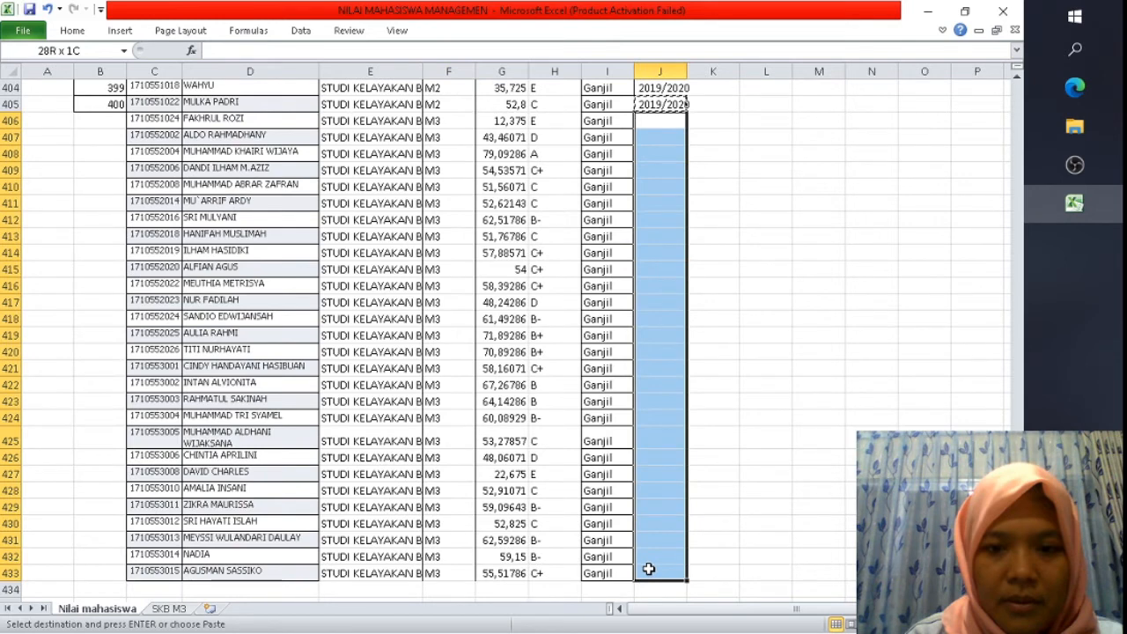
{"action": "key", "text": "Return"}
{"action": "left_click", "coordinate": [99, 104]}
{"action": "double_click", "coordinate": [126, 112]}
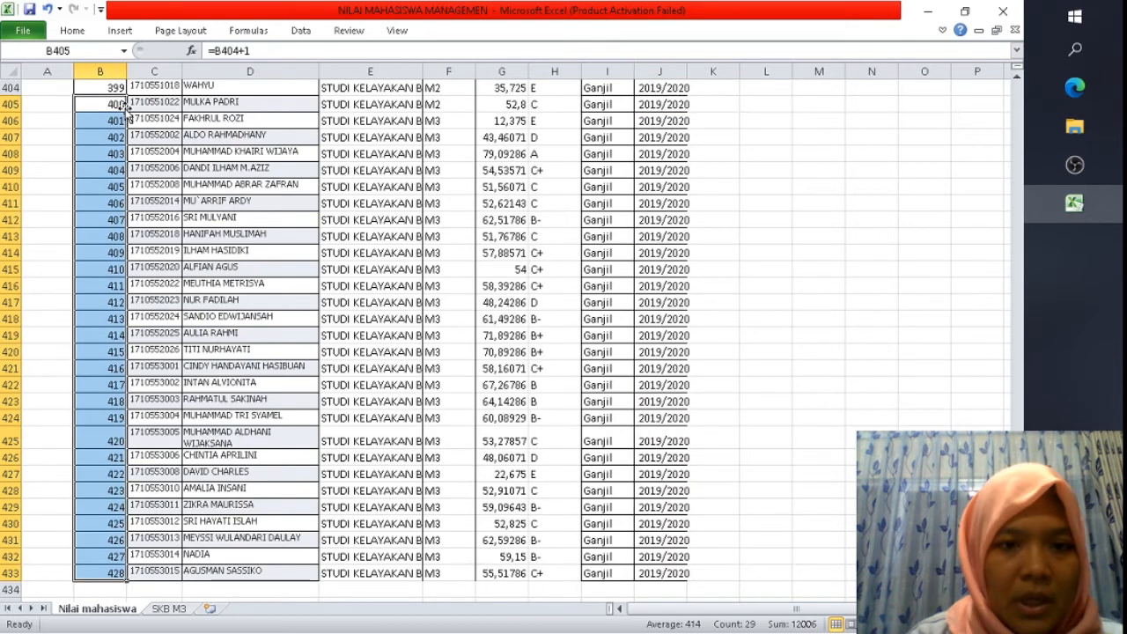
{"action": "left_click", "coordinate": [288, 320]}
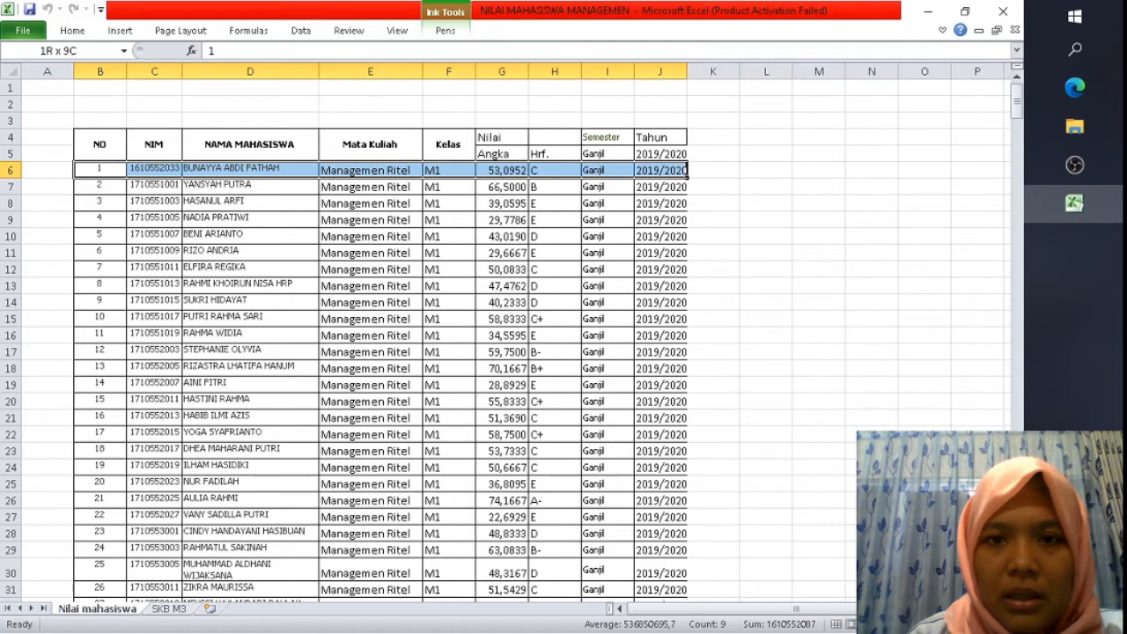
Clear the semester and year values in I5:J5, and copy the formatting of row 6 to all student rows below it.
{"action": "left_click_drag", "start_coordinate": [603, 154], "coordinate": [637, 154]}
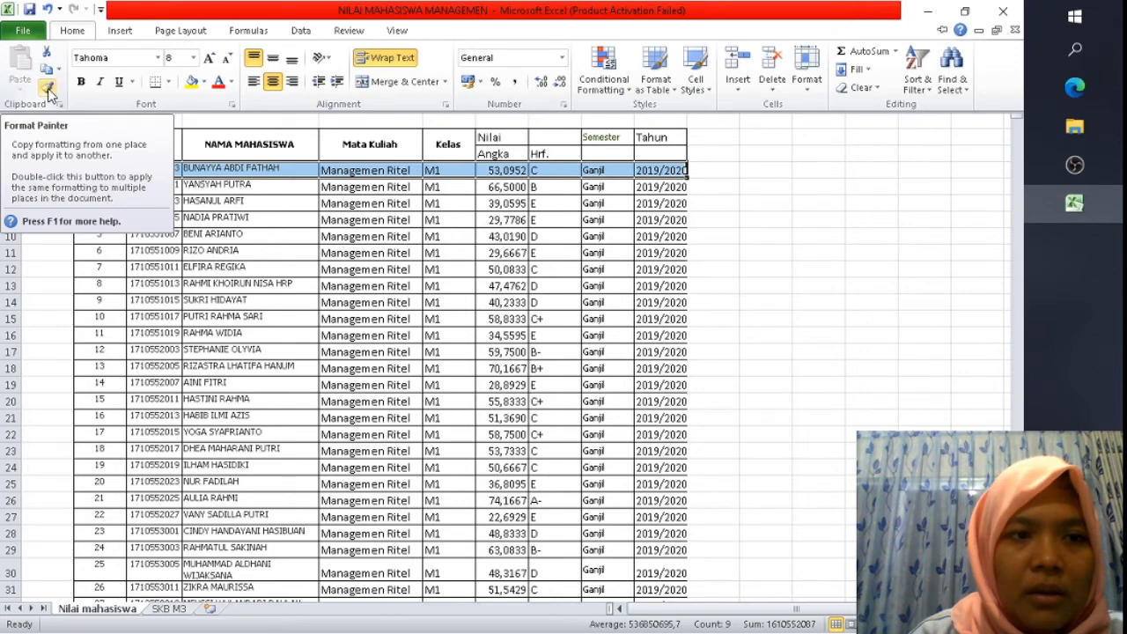
{"action": "left_click", "coordinate": [49, 92]}
{"action": "mouse_move", "coordinate": [99, 187]}
{"action": "left_mouse_down"}
{"action": "mouse_move", "coordinate": [651, 427]}
{"action": "mouse_move", "coordinate": [652, 626]}
{"action": "left_mouse_up"}
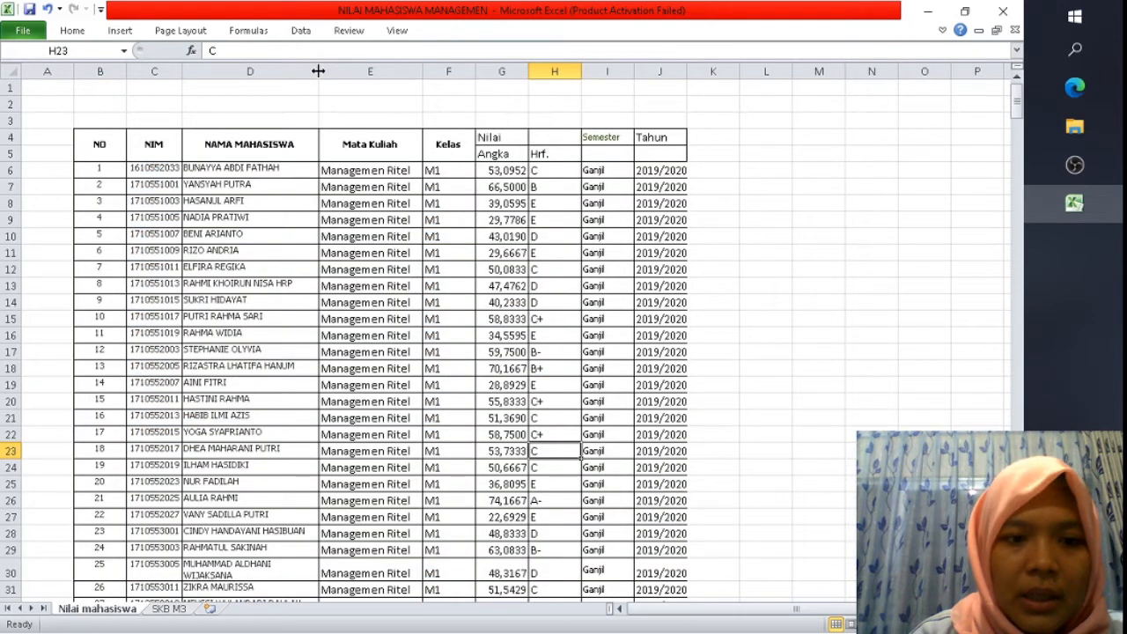
Fit the name, course and number grade columns to their contents, and apply all borders to the table from B4 to row 433.
{"action": "double_click", "coordinate": [318, 70]}
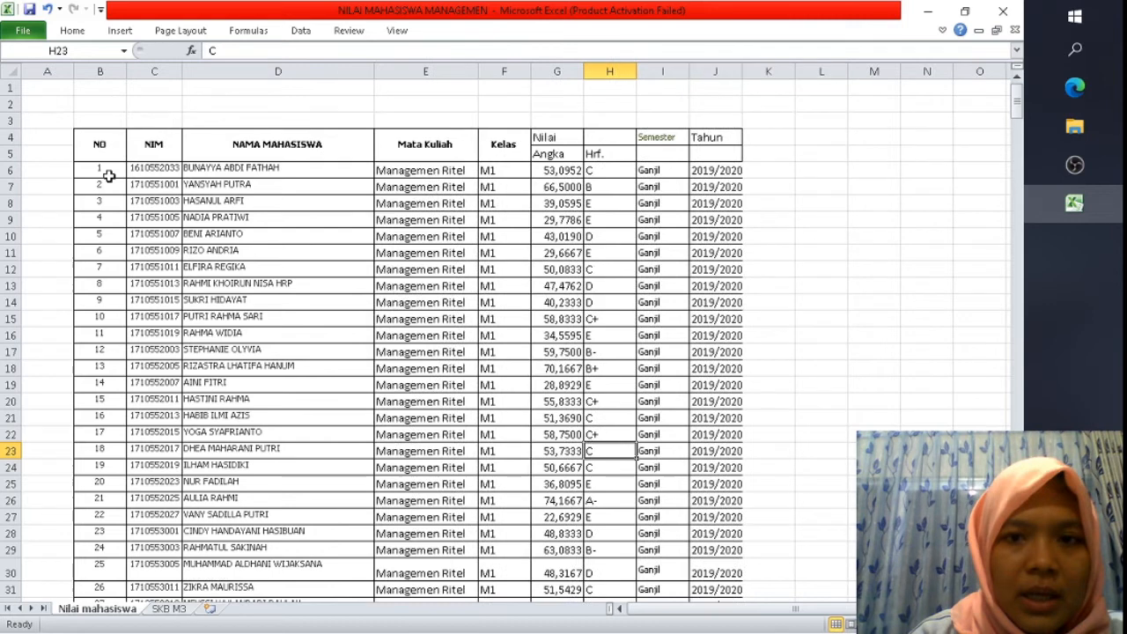
{"action": "left_click_drag", "start_coordinate": [100, 145], "coordinate": [667, 424]}
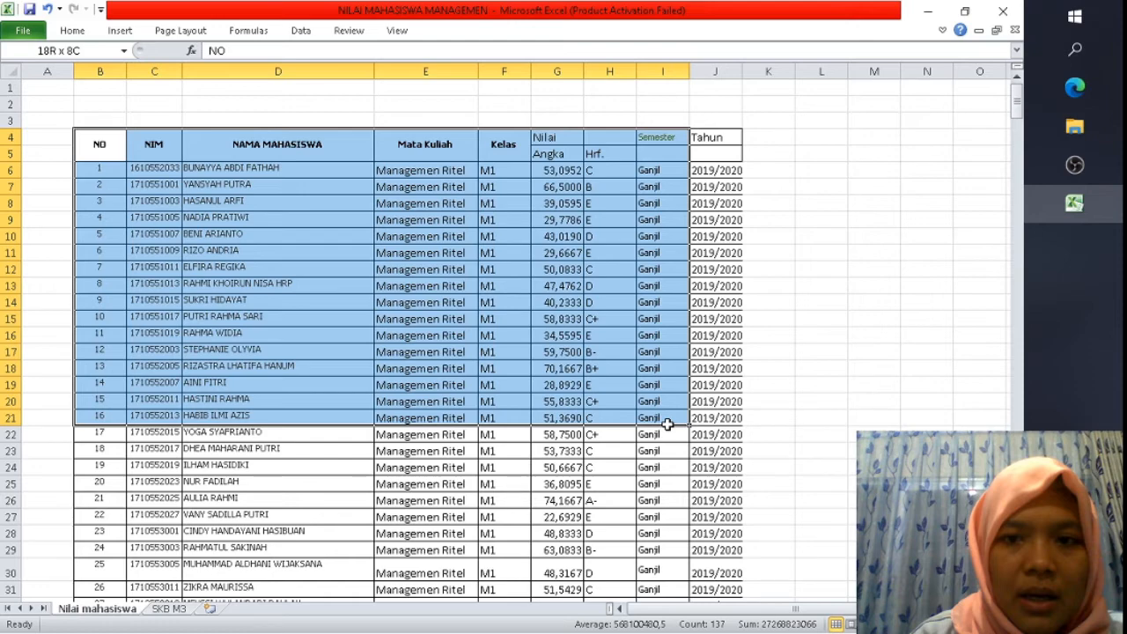
{"action": "key", "text": "ctrl+shift+End"}
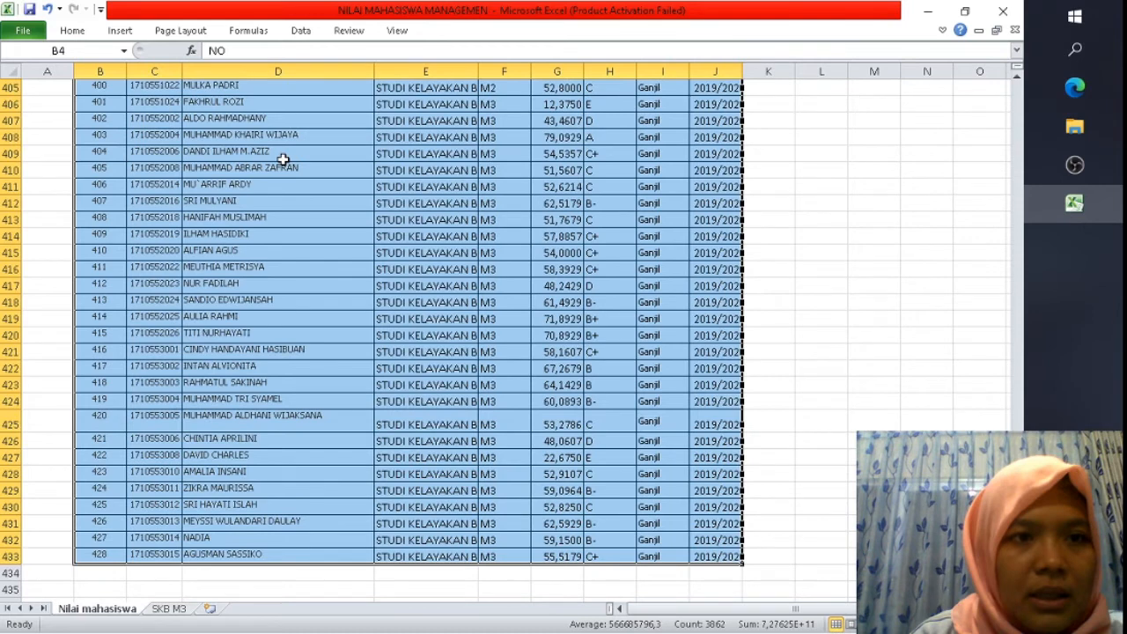
{"action": "left_click", "coordinate": [72, 31]}
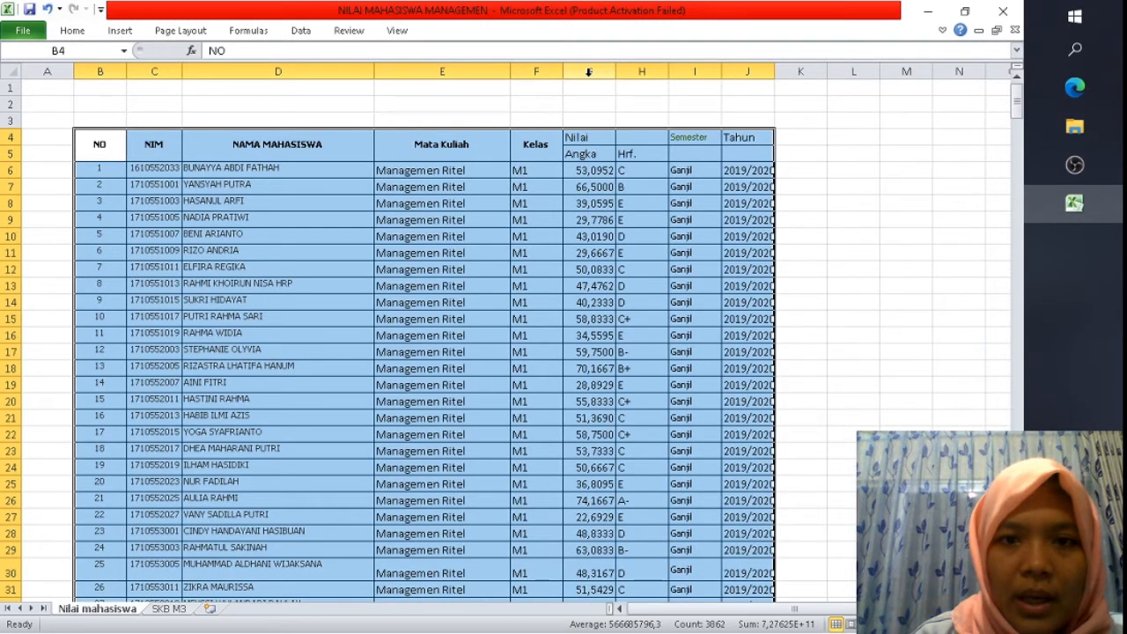
{"action": "double_click", "coordinate": [616, 71]}
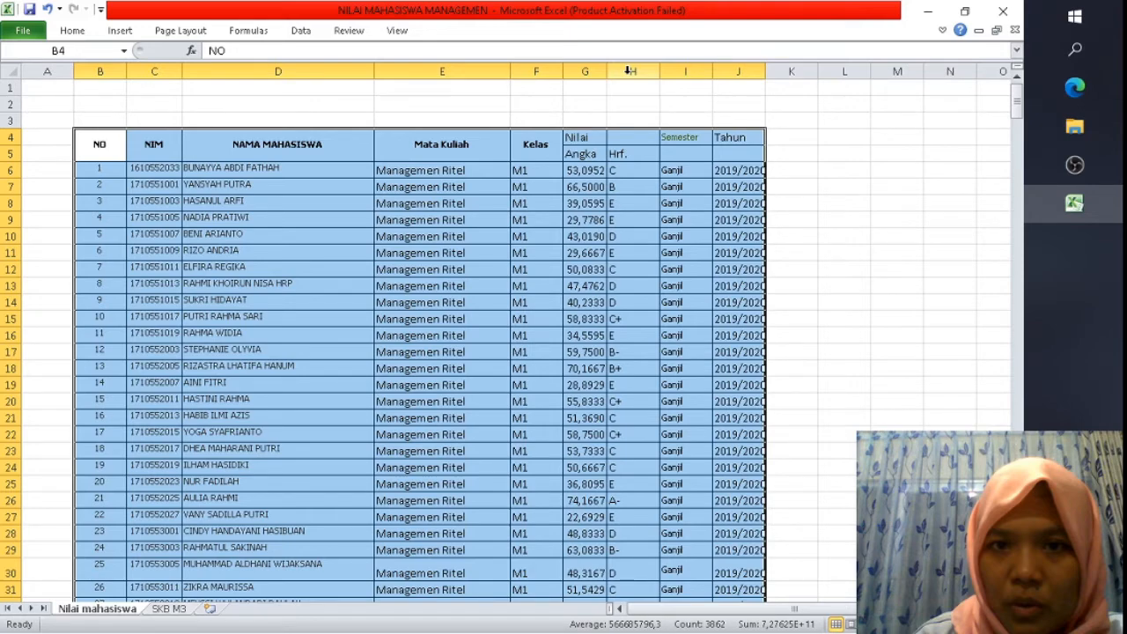
Format the number grades in column G without decimals, copying the first student's grade format down the remaining rows.
{"action": "left_click", "coordinate": [72, 31]}
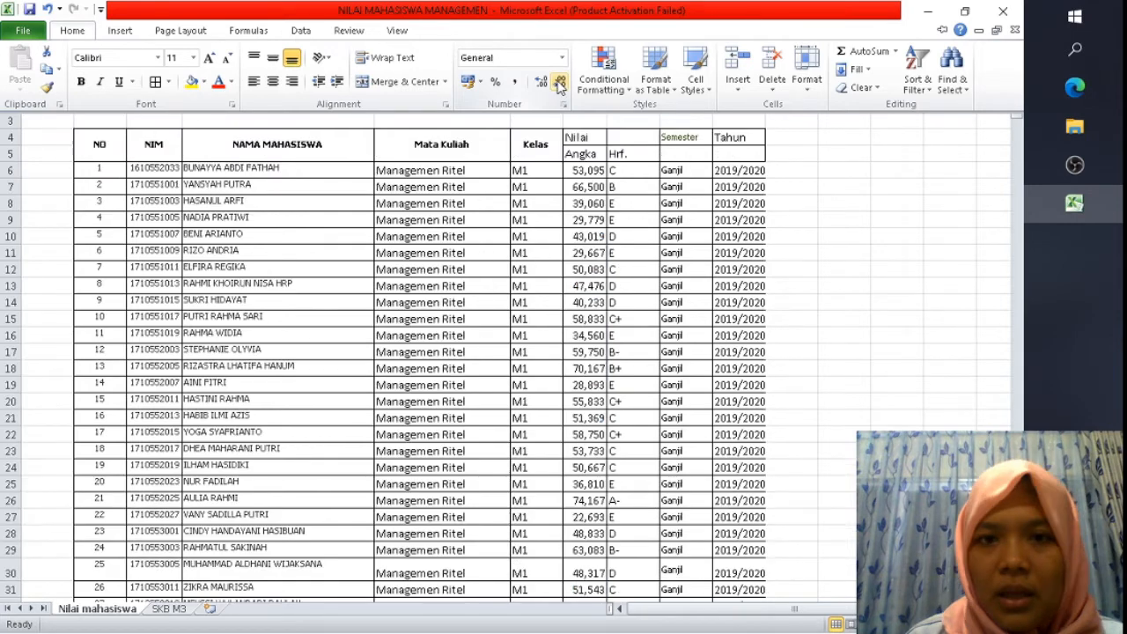
{"action": "left_click", "coordinate": [571, 126]}
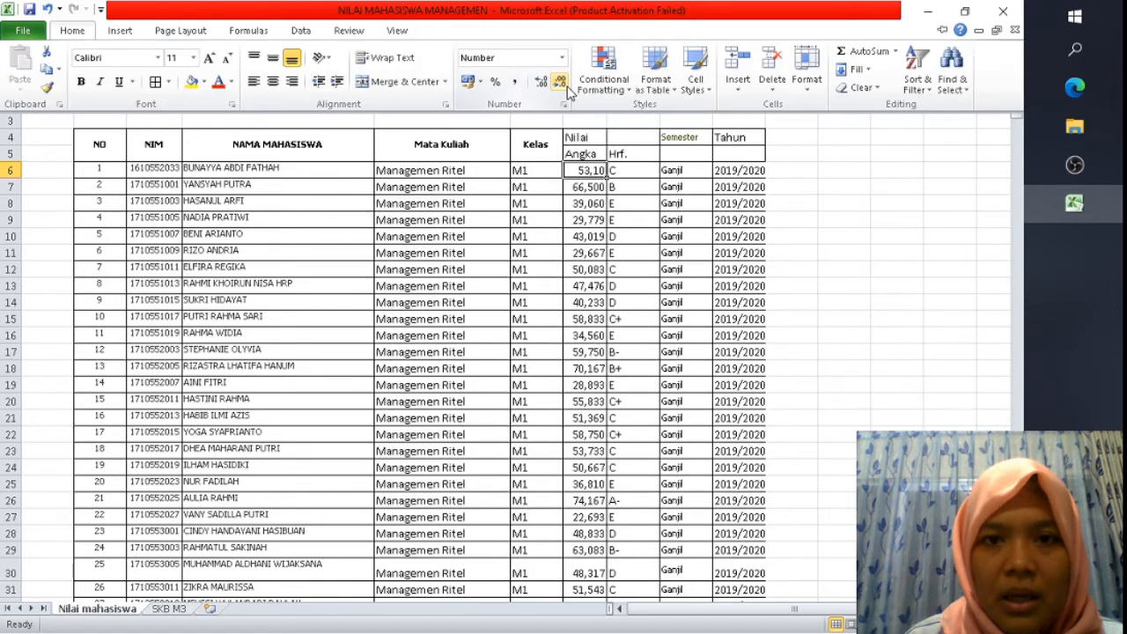
{"action": "left_click", "coordinate": [560, 83]}
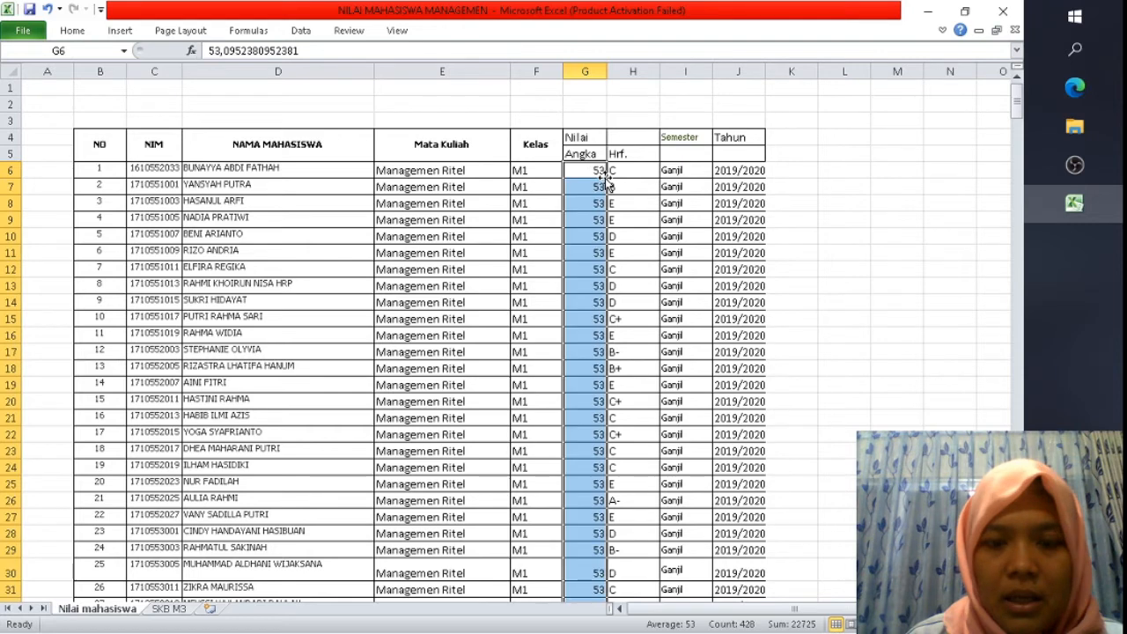
{"action": "key", "text": "ctrl+z"}
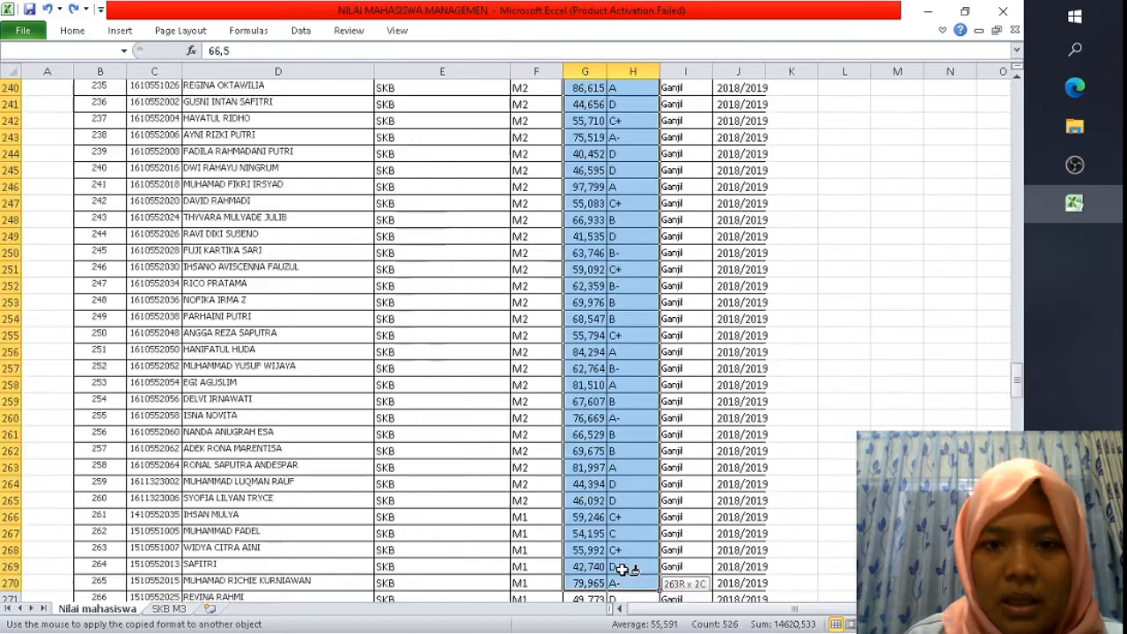
{"action": "left_click_drag", "start_coordinate": [622, 566], "coordinate": [608, 629]}
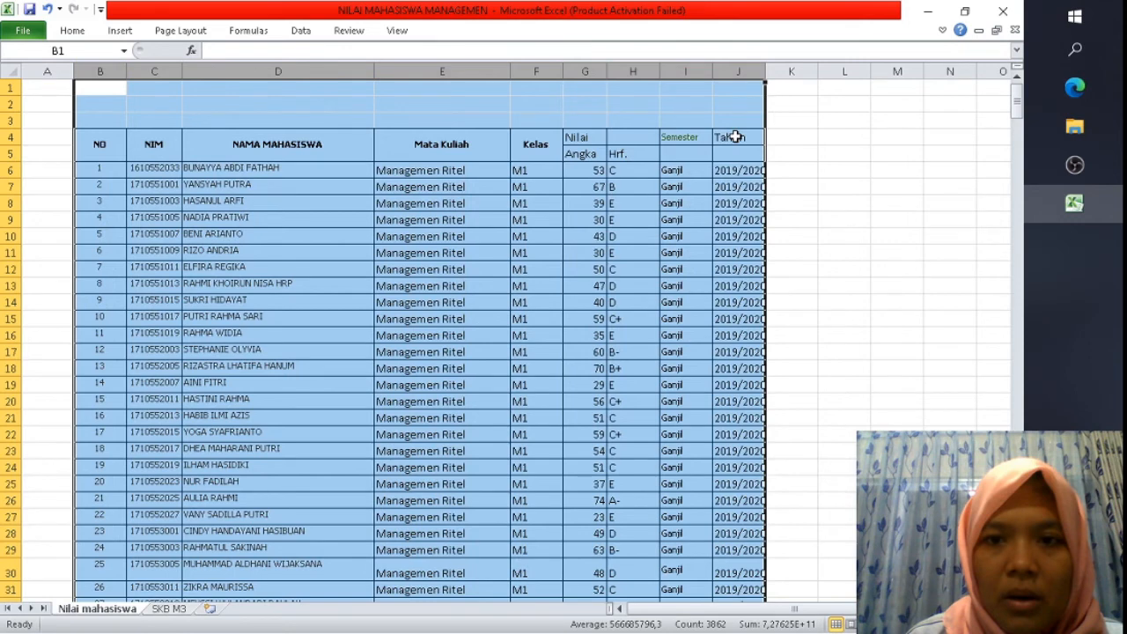
Centre the contents of the whole table in columns B to J and review the student rows.
{"action": "left_click", "coordinate": [72, 30]}
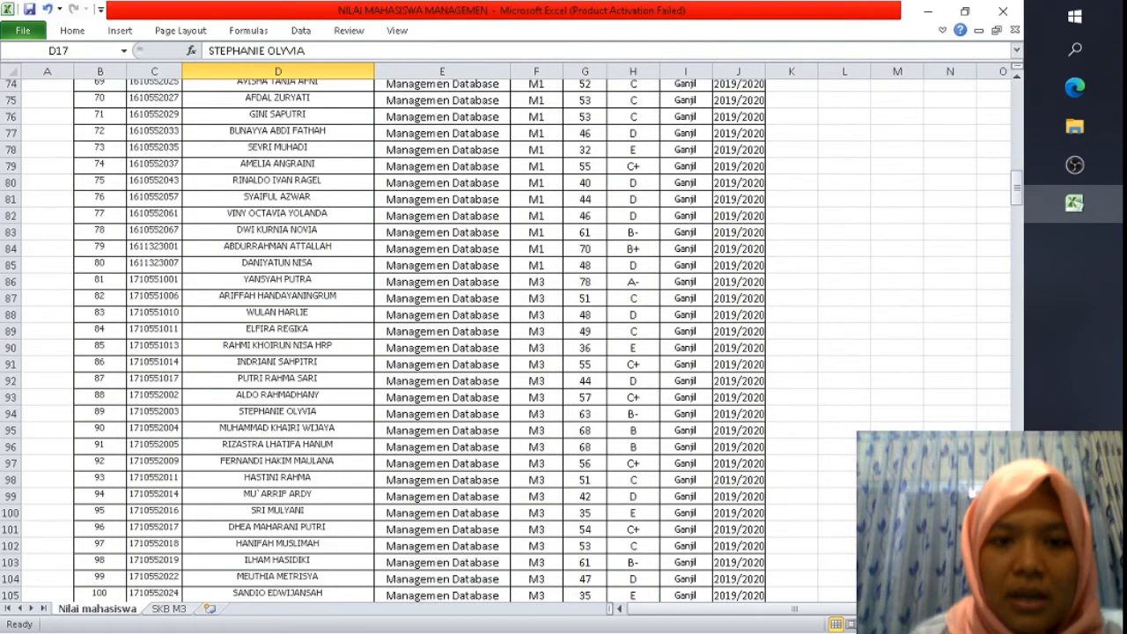
{"action": "scroll", "coordinate": [511, 339], "scroll_direction": "down", "scroll_amount": 20}
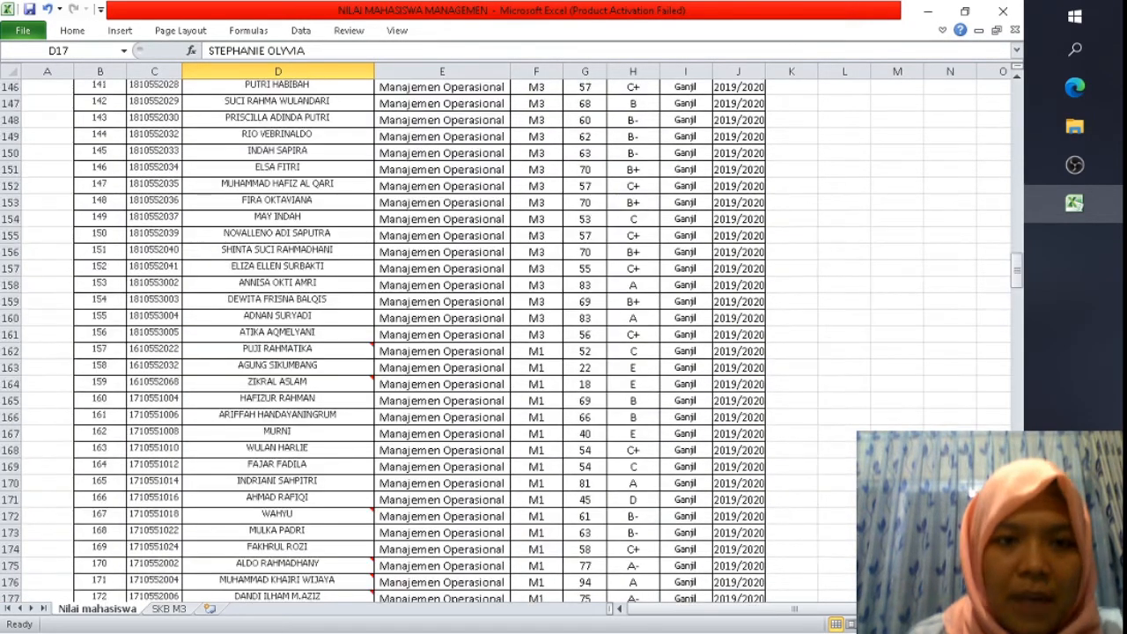
{"action": "scroll", "coordinate": [511, 339], "scroll_direction": "up", "scroll_amount": 3}
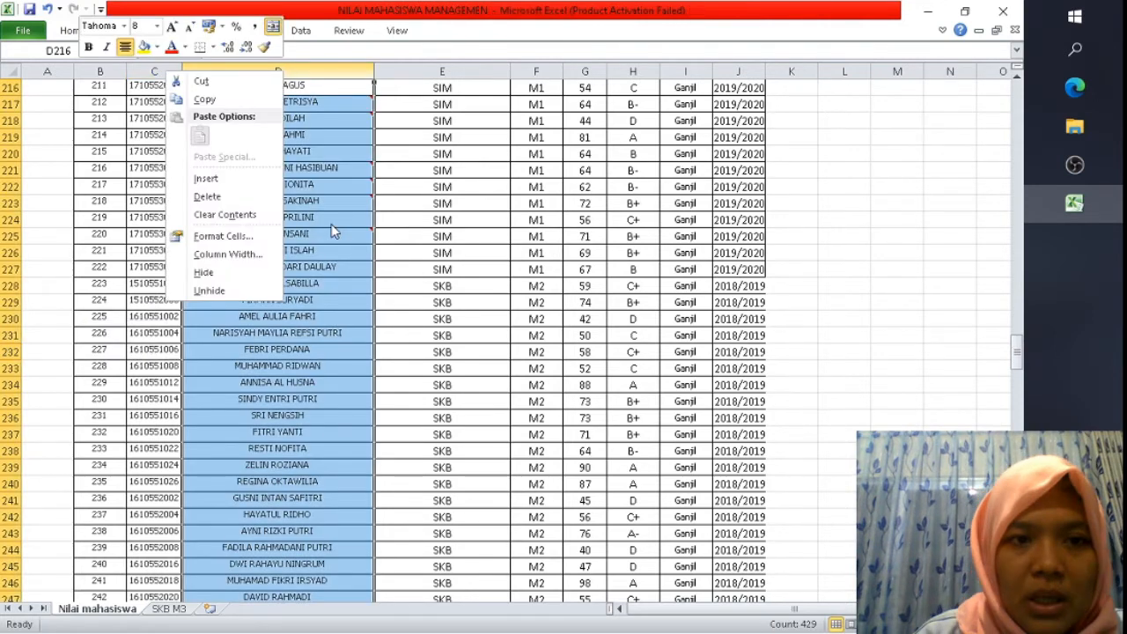
Delete the comments attached to the student names in column D, including D221, D223 and D225.
{"action": "left_click", "coordinate": [325, 217]}
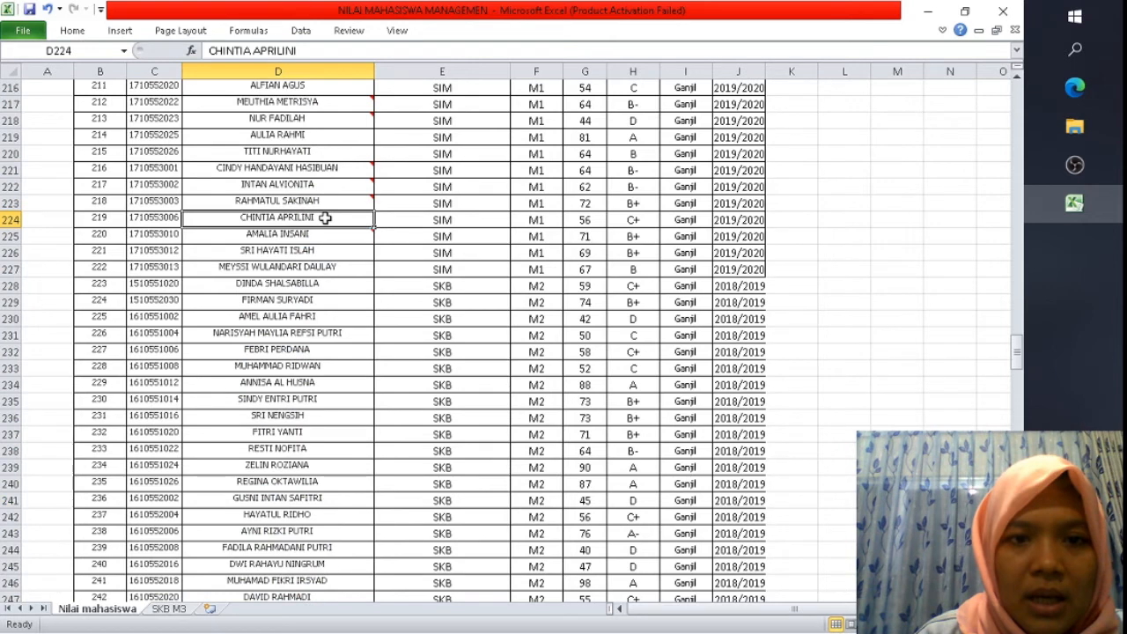
{"action": "right_click", "coordinate": [310, 202]}
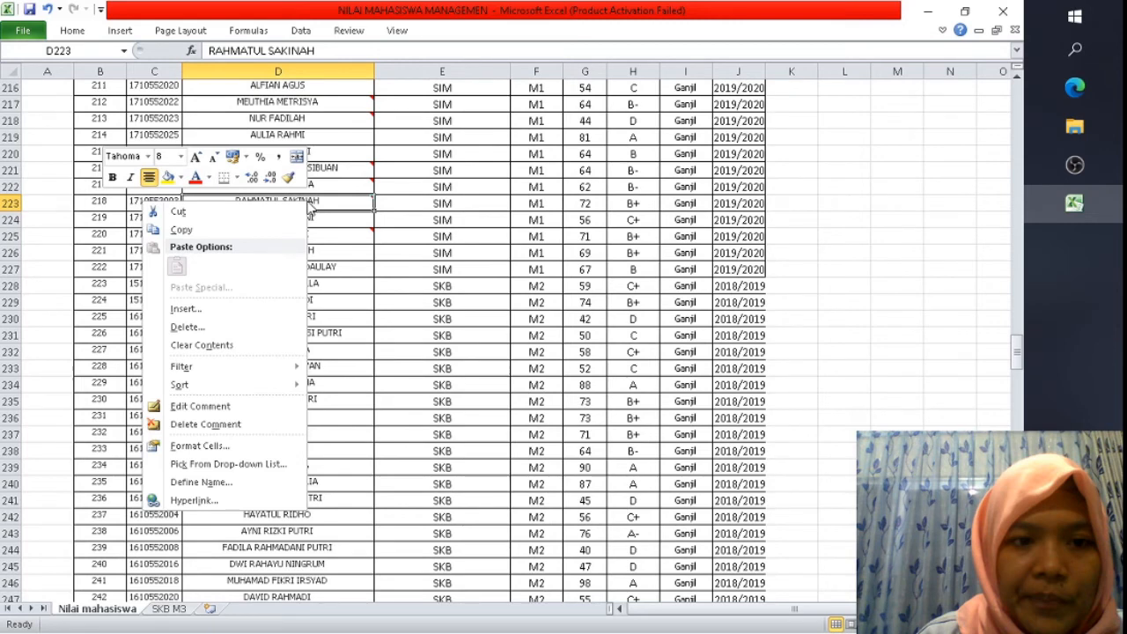
{"action": "left_click", "coordinate": [352, 231]}
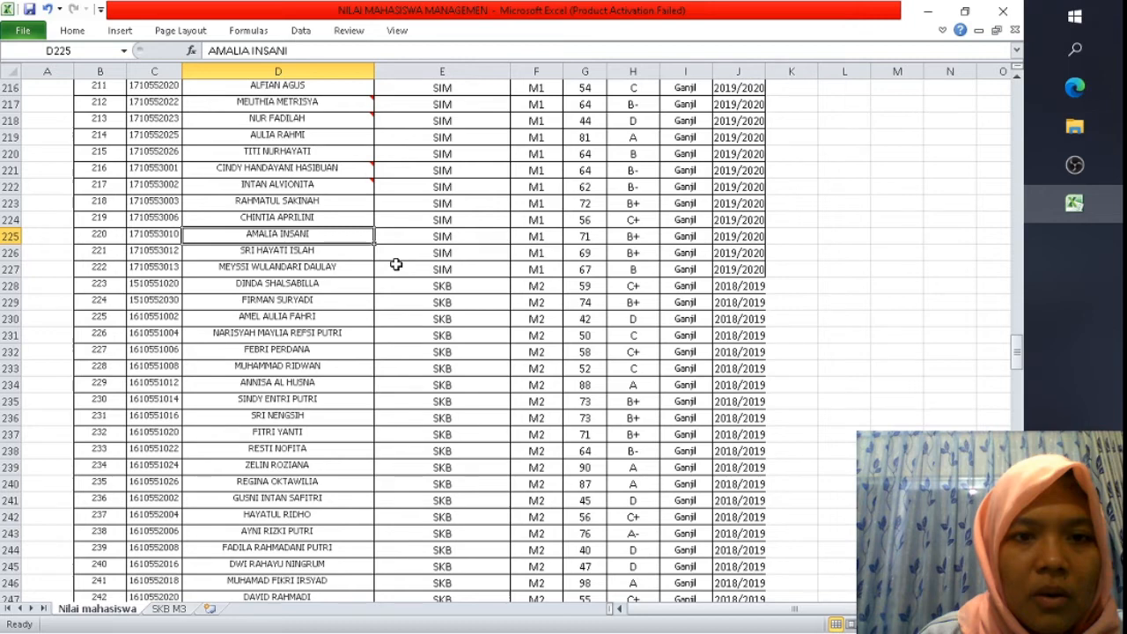
{"action": "left_click", "coordinate": [290, 167]}
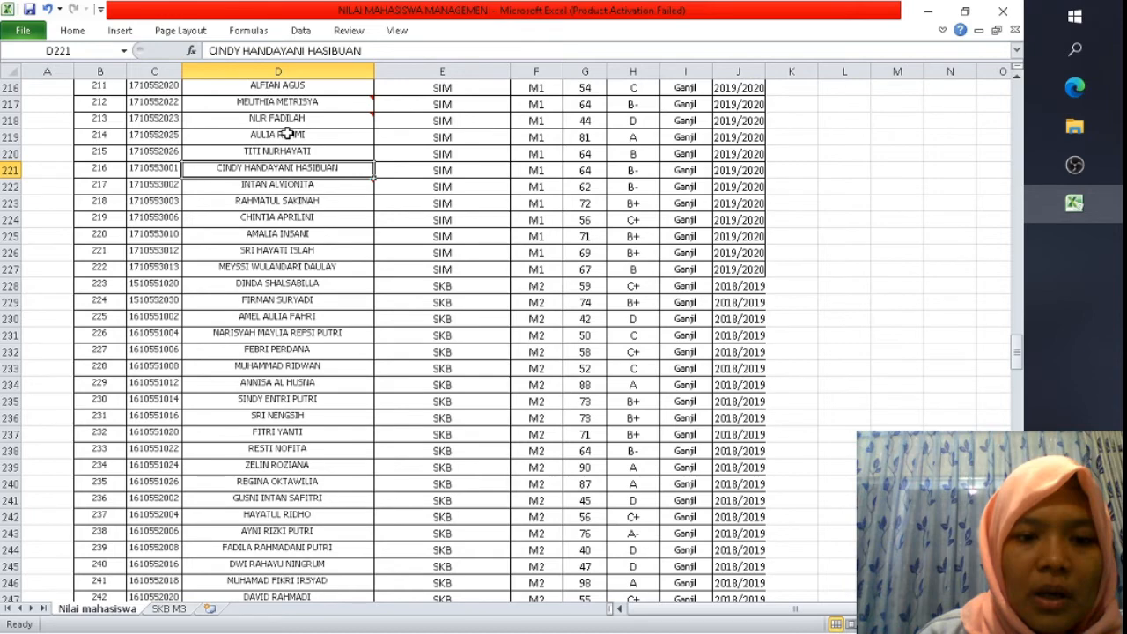
{"action": "left_click", "coordinate": [287, 134]}
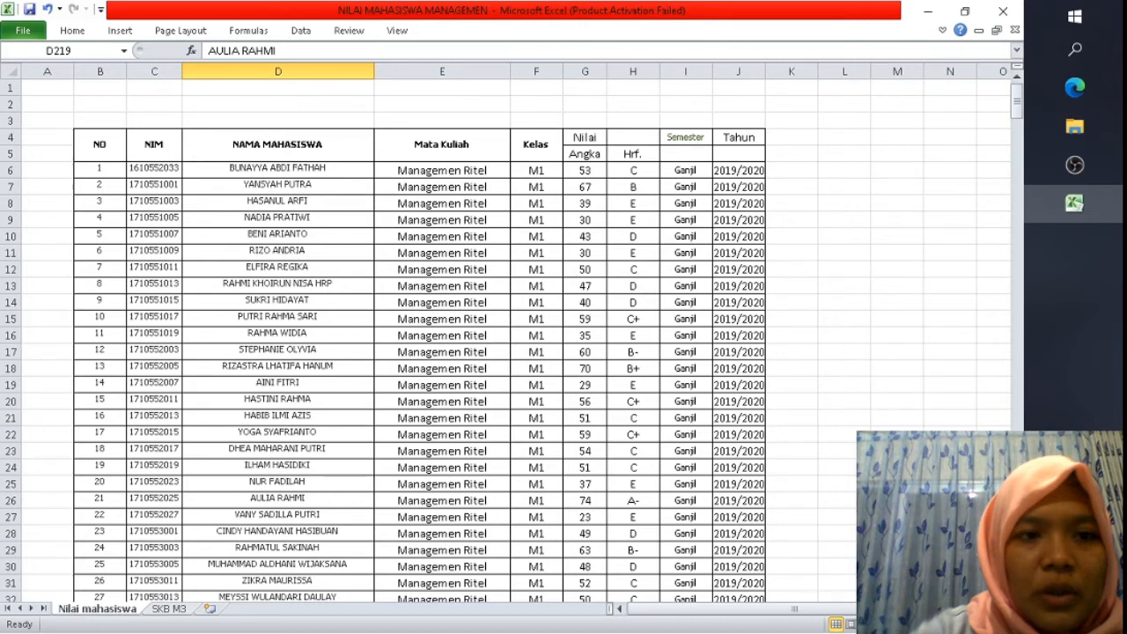
Delete the SKB M3 sheet from the workbook.
{"action": "right_click", "coordinate": [104, 608]}
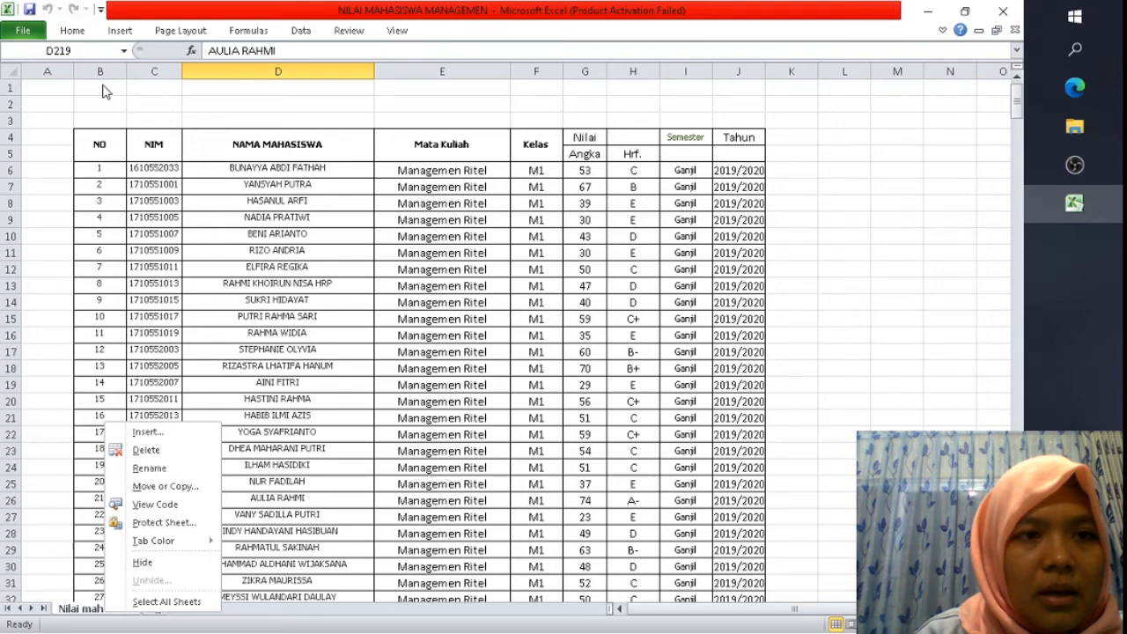
Try to create a PivotTable on a new worksheet from the range B4:J433 of Nilai mahasiswa.
{"action": "left_click_drag", "start_coordinate": [99, 144], "coordinate": [740, 618]}
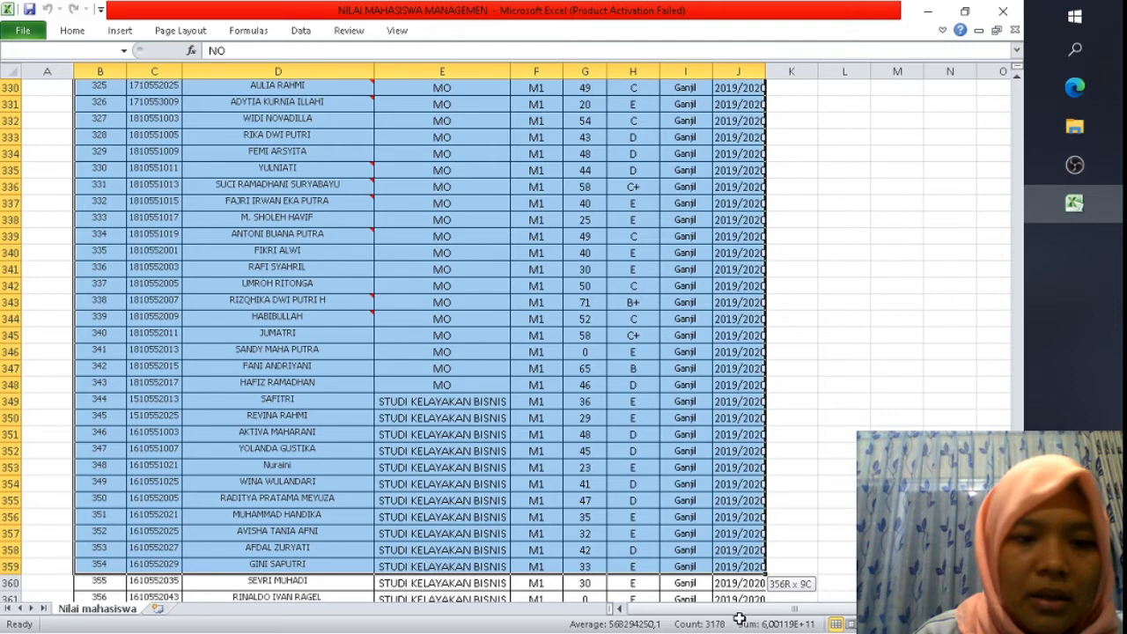
{"action": "left_click_drag", "start_coordinate": [739, 619], "coordinate": [739, 616]}
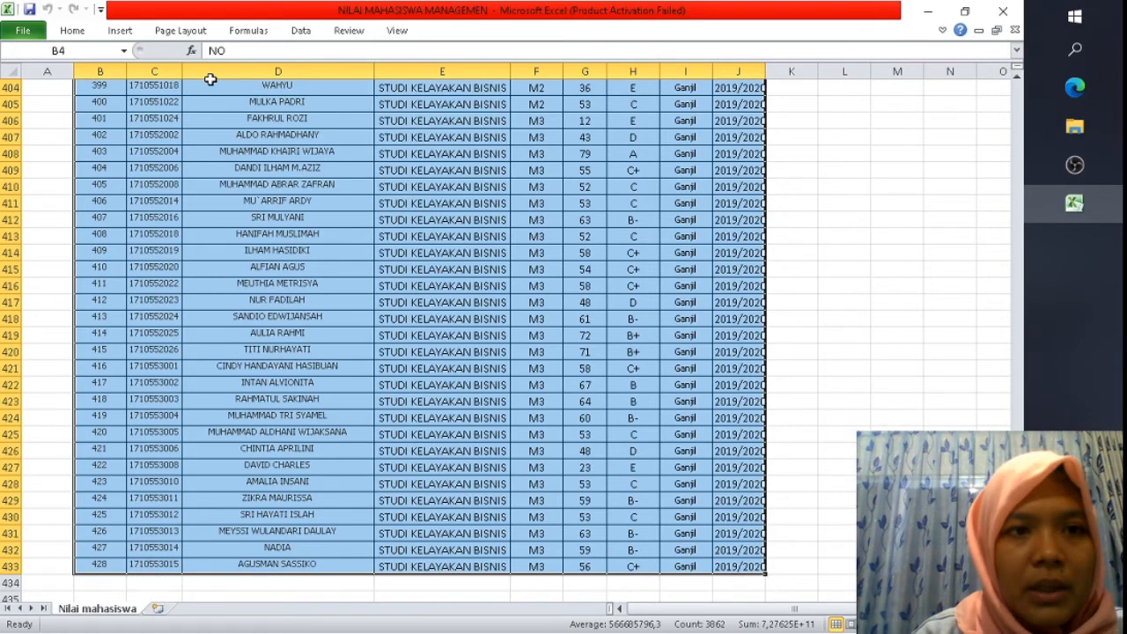
{"action": "left_click", "coordinate": [117, 30]}
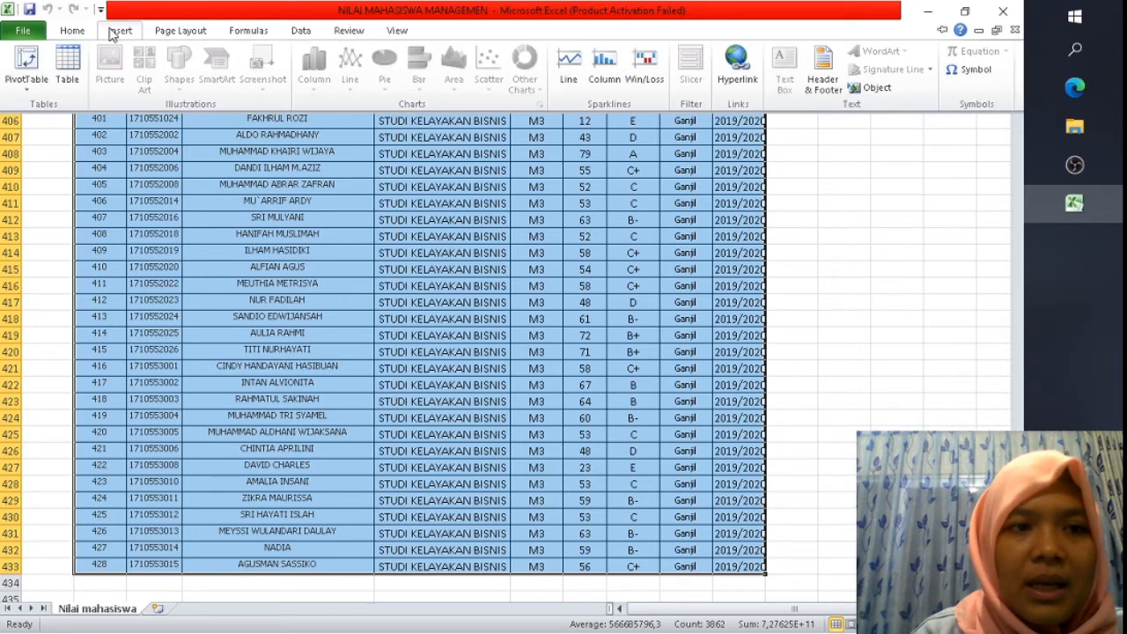
{"action": "left_click", "coordinate": [27, 66]}
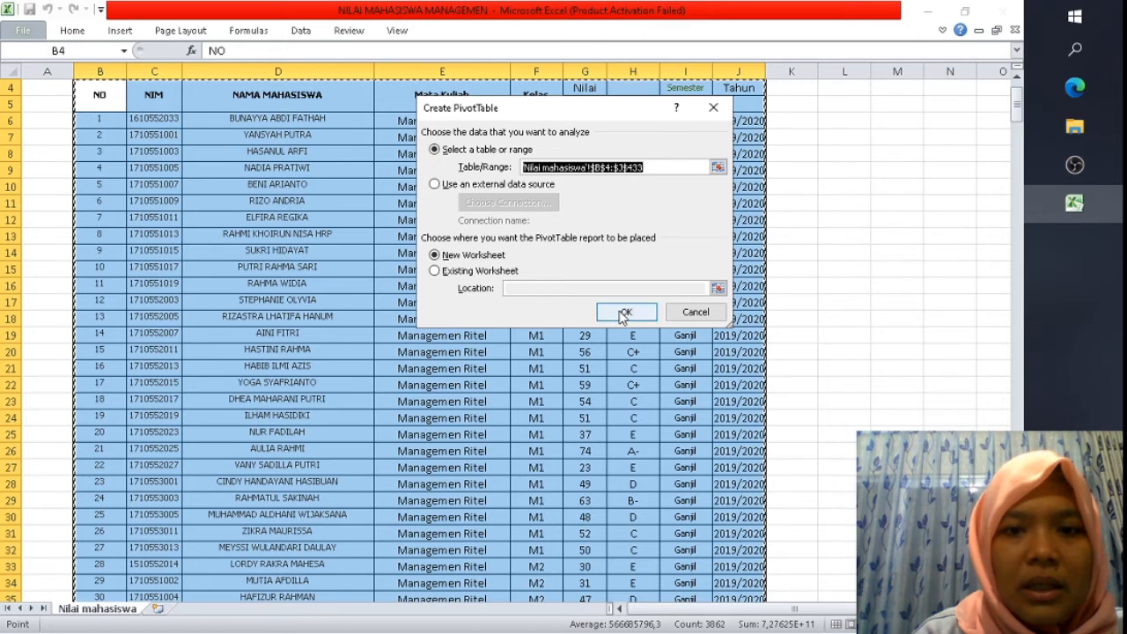
{"action": "left_click", "coordinate": [622, 315]}
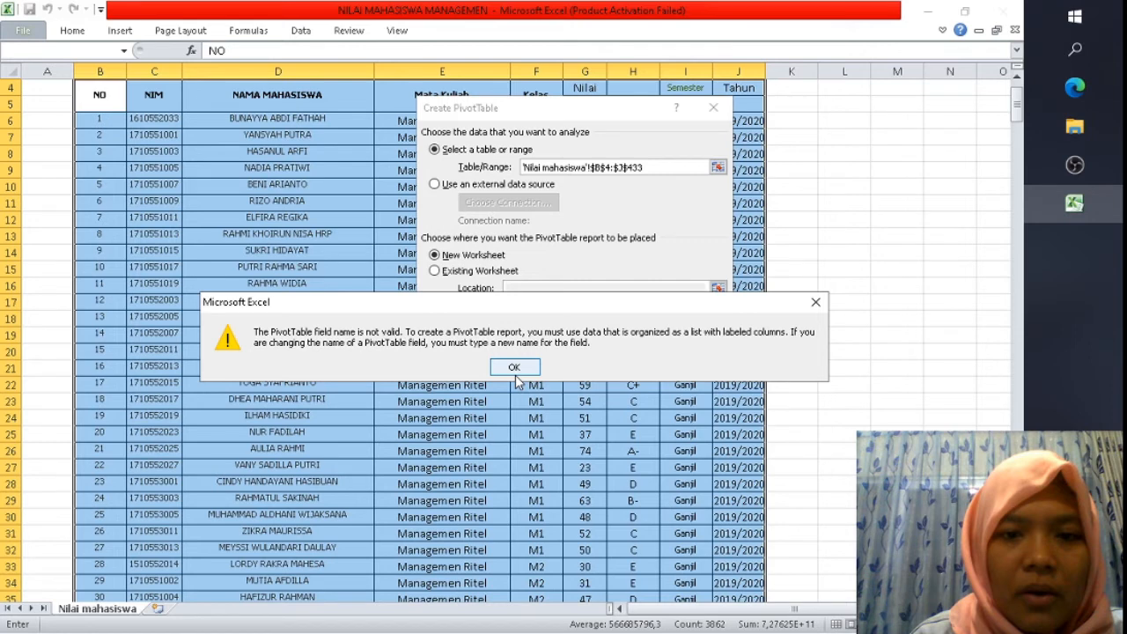
{"action": "left_click", "coordinate": [515, 375]}
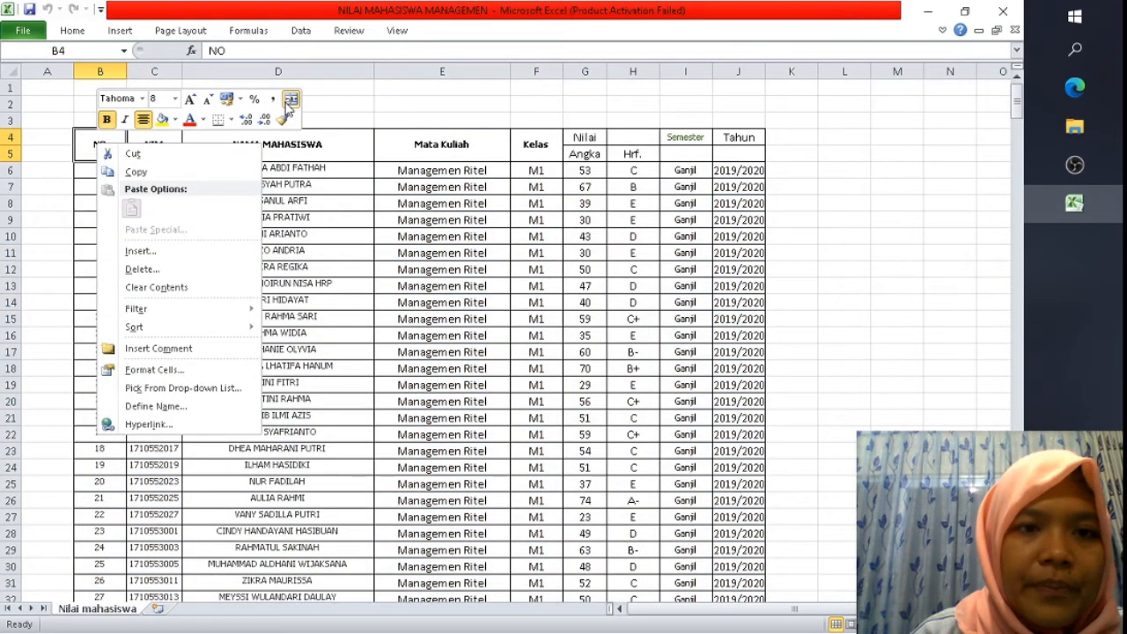
Unmerge the NO, NIM, NAMA MAHASISWA, Mata Kuliah and Kelas header cells spanning rows 4 and 5.
{"action": "right_click", "coordinate": [165, 144]}
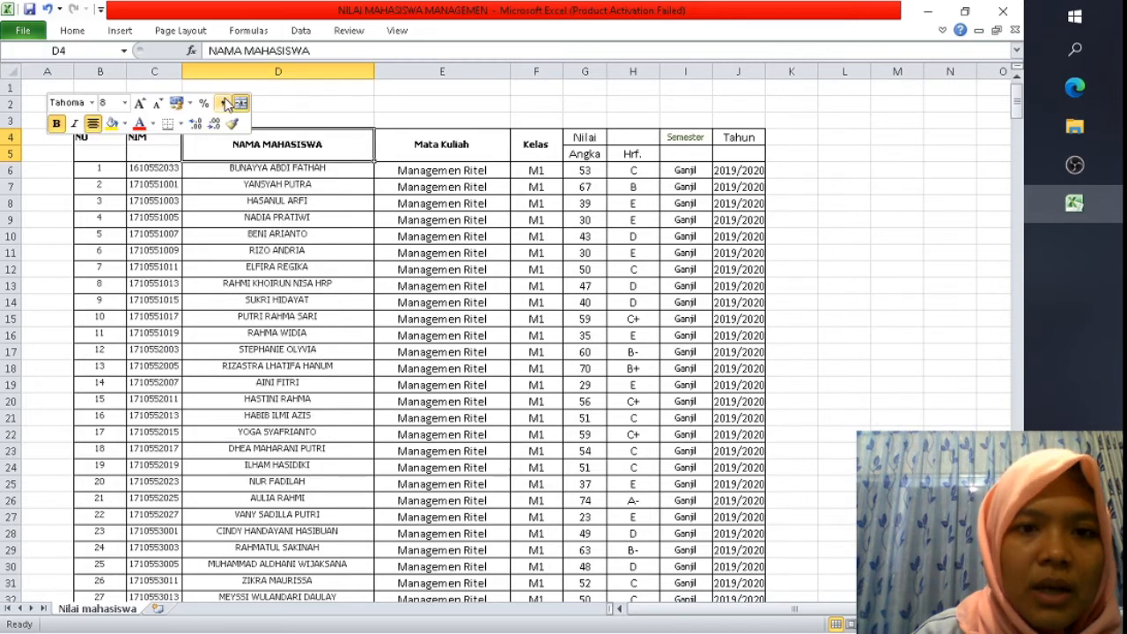
{"action": "right_click", "coordinate": [308, 144]}
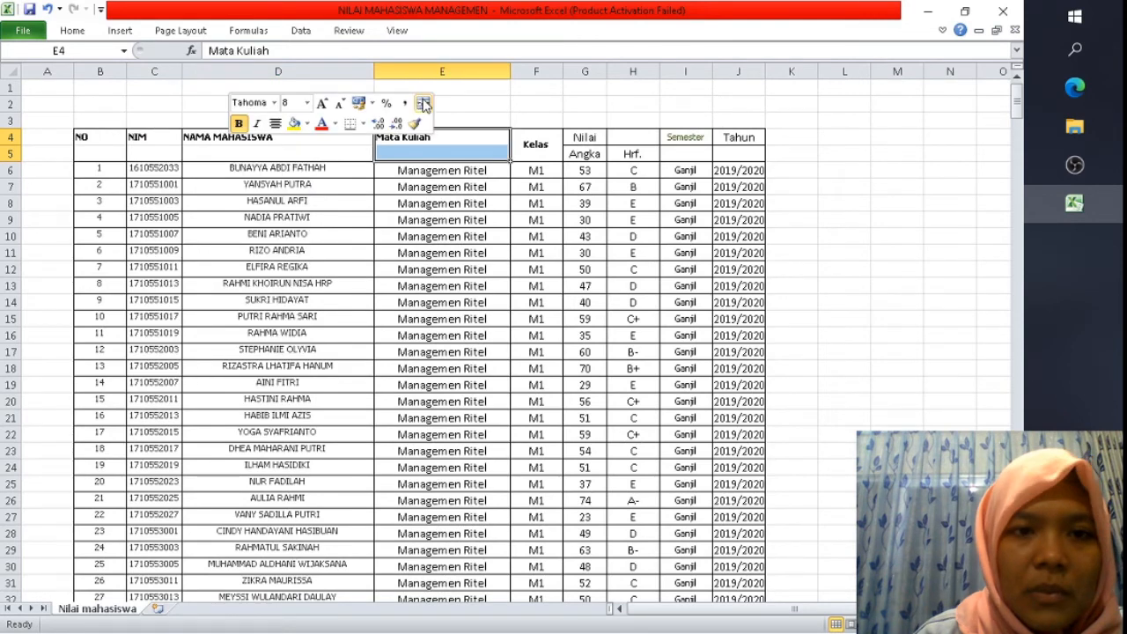
{"action": "right_click", "coordinate": [547, 149]}
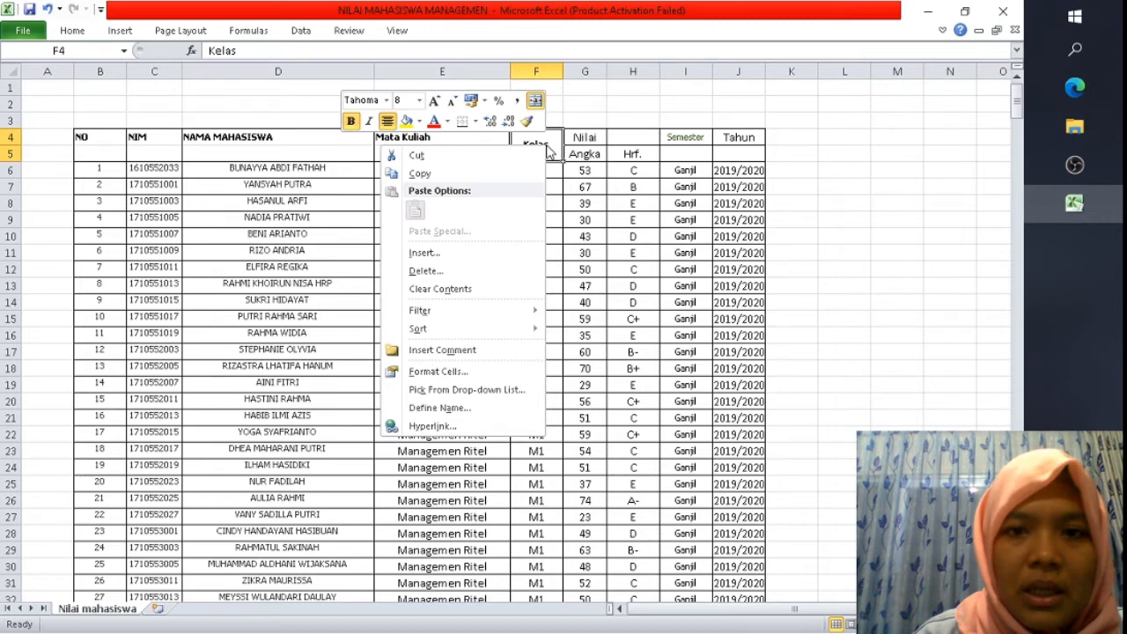
{"action": "left_click", "coordinate": [514, 124]}
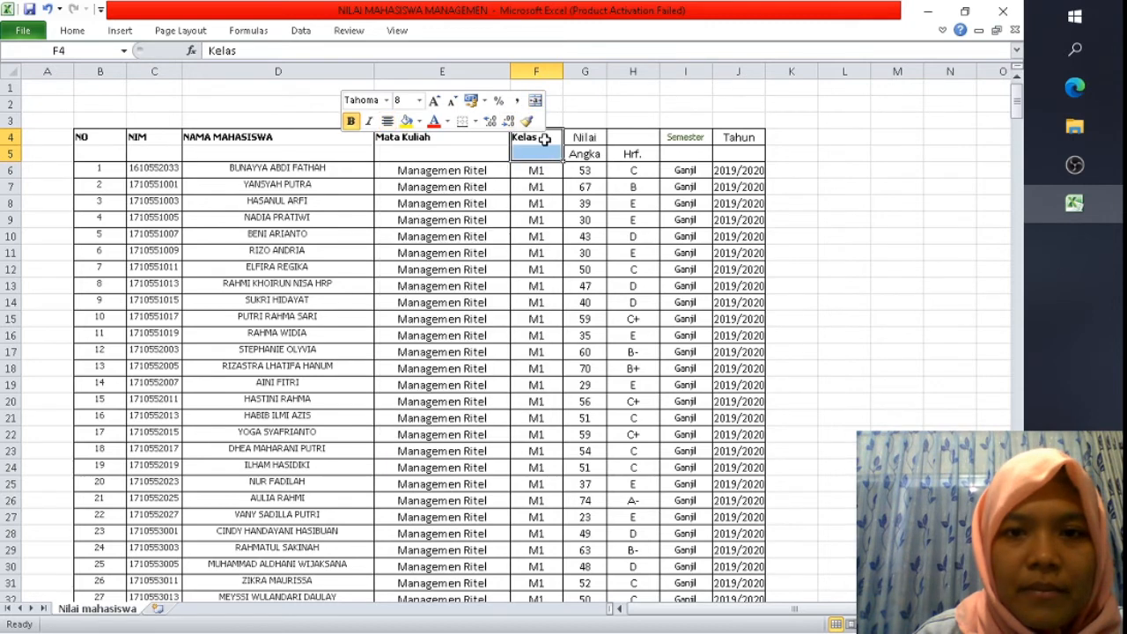
Clear Angka from G5 and change the header in G4 to "Nilai Angka".
{"action": "double_click", "coordinate": [590, 154]}
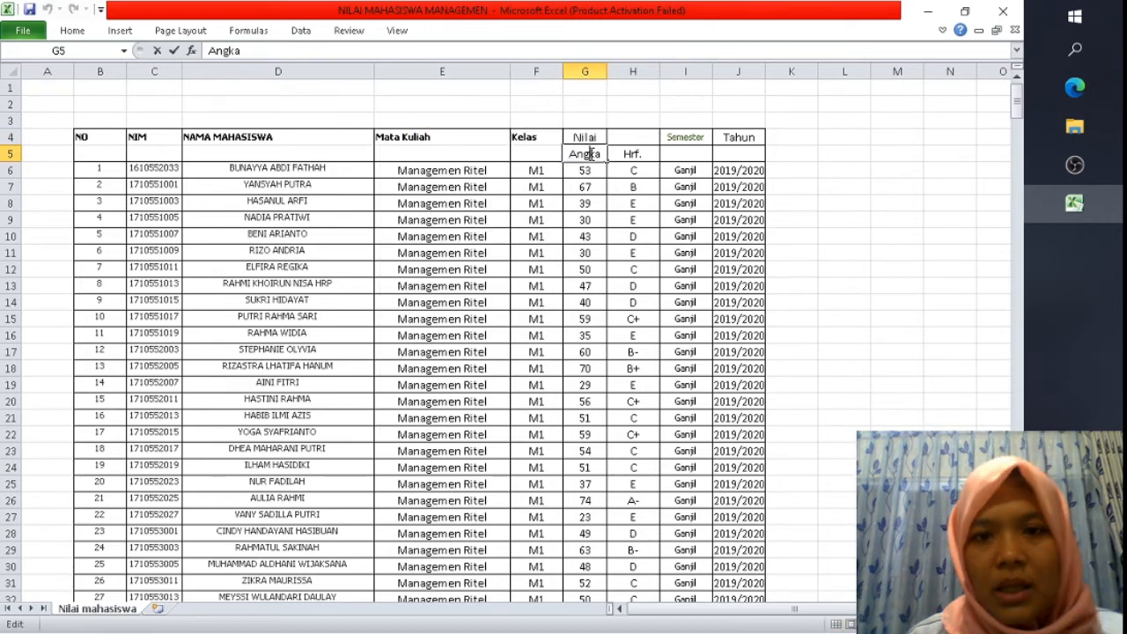
{"action": "double_click", "coordinate": [591, 154]}
{"action": "key", "text": "BackSpace"}
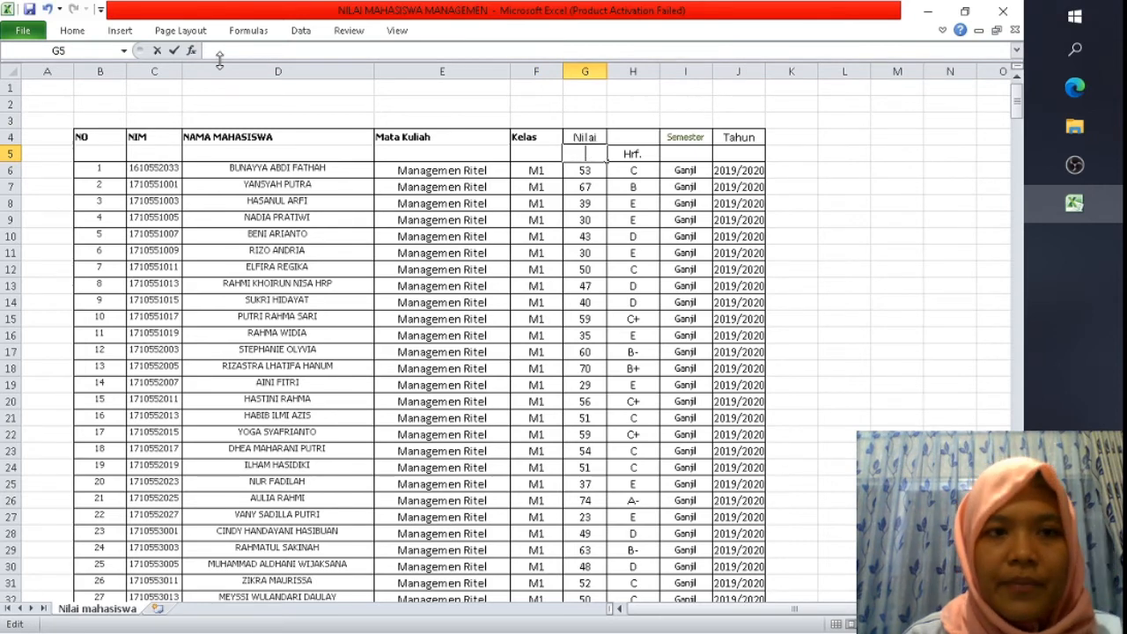
{"action": "left_click", "coordinate": [584, 137]}
{"action": "left_click", "coordinate": [262, 50]}
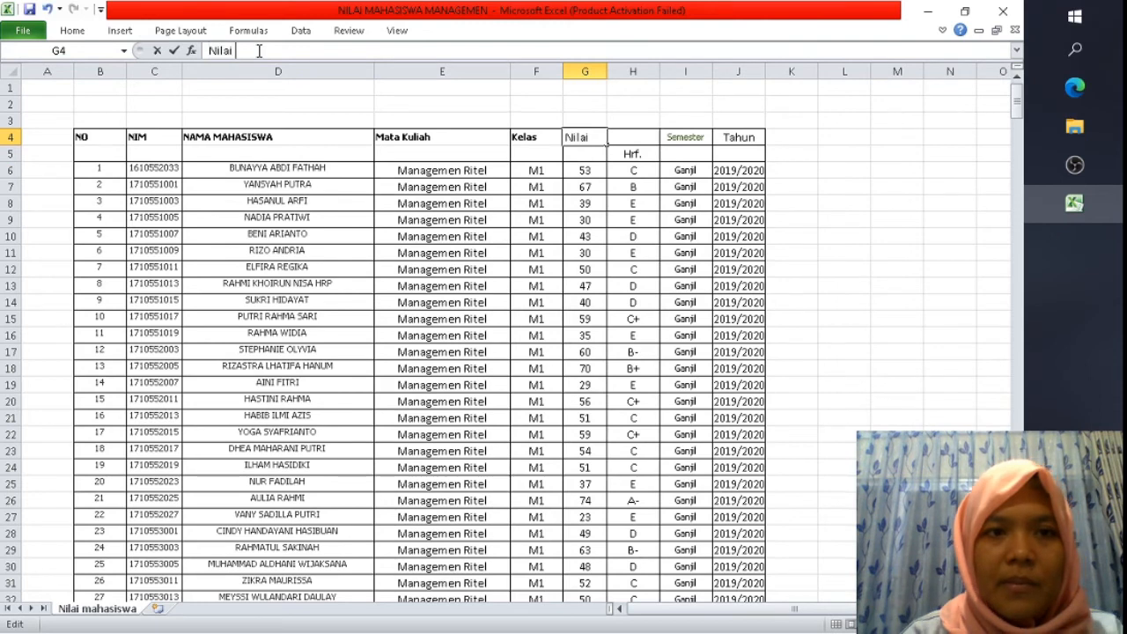
{"action": "type", "text": "Angka"}
{"action": "key", "text": "ctrl+Return"}
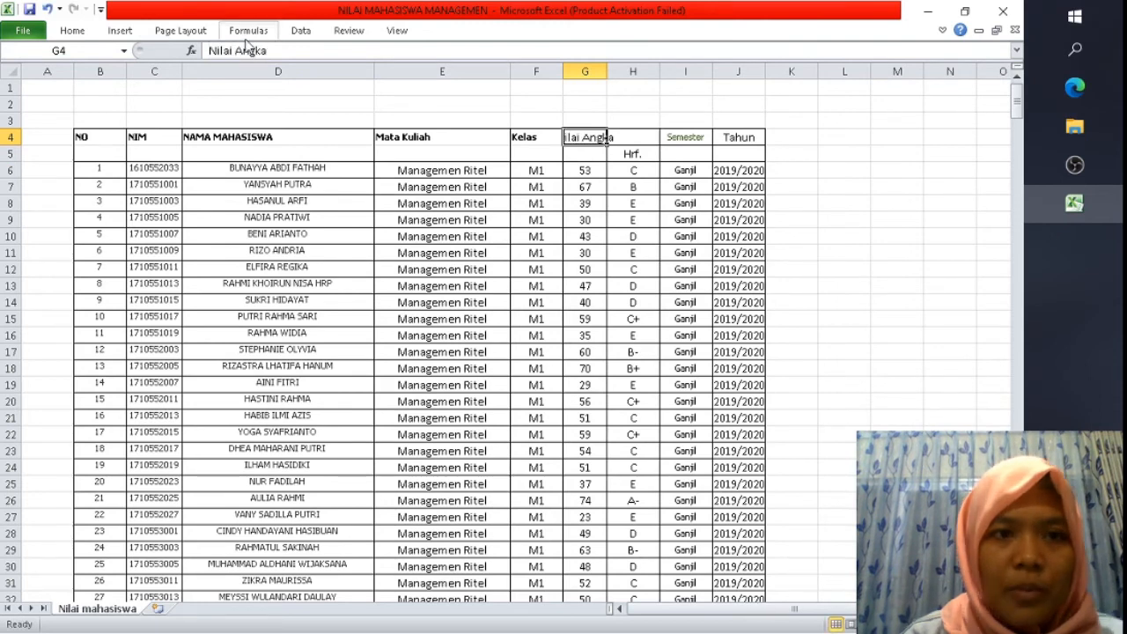
Enter "Nilai Hrf" as the header in H4 in place of the H5 label, and delete the leftover header row 5.
{"action": "double_click", "coordinate": [211, 50]}
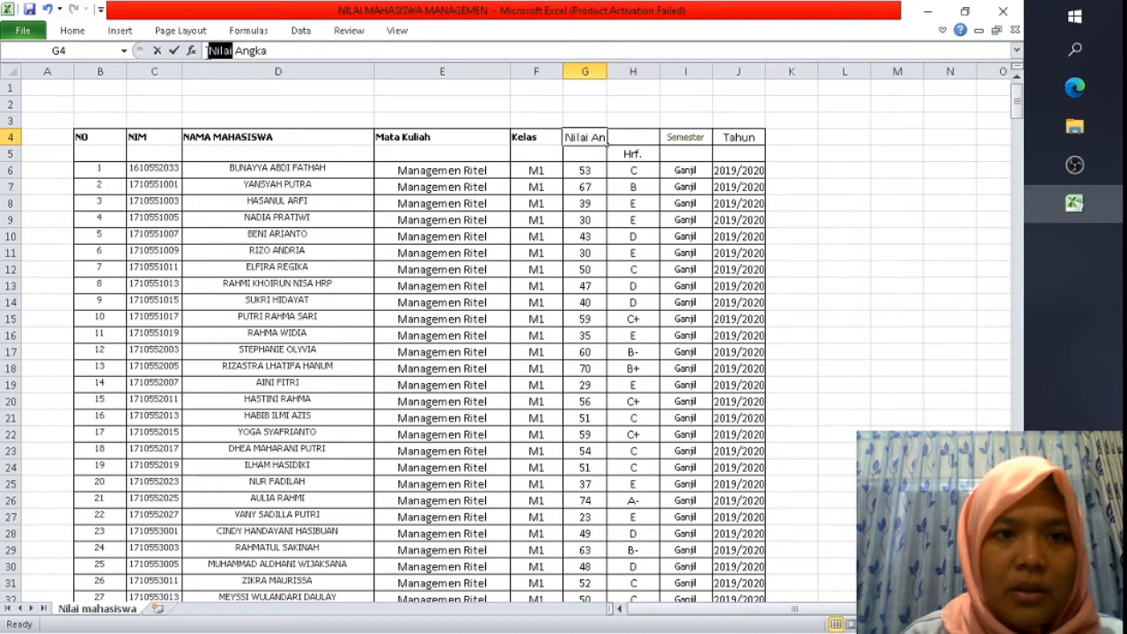
{"action": "left_click", "coordinate": [632, 137]}
{"action": "type", "text": "Nilai"}
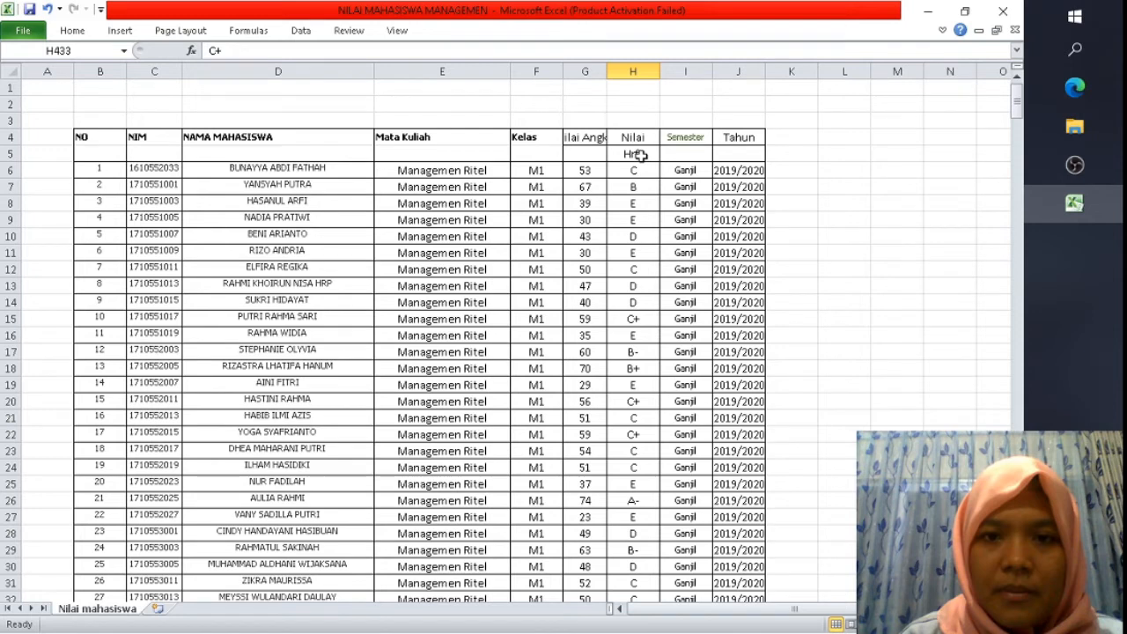
{"action": "left_click", "coordinate": [640, 154]}
{"action": "key", "text": "BackSpace"}
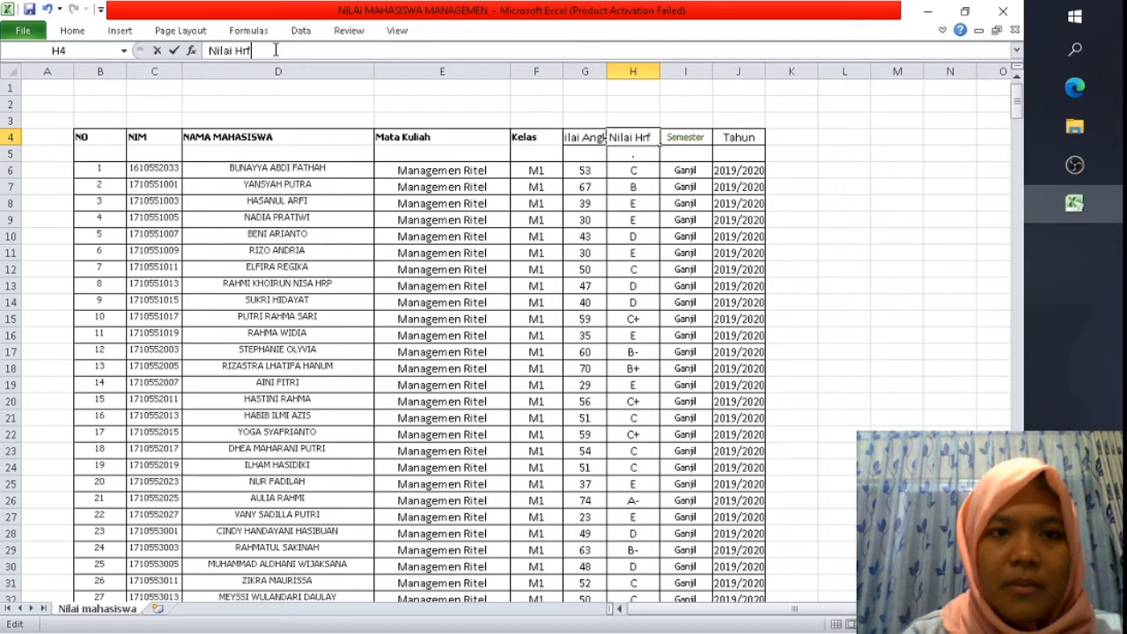
{"action": "key", "text": "Return"}
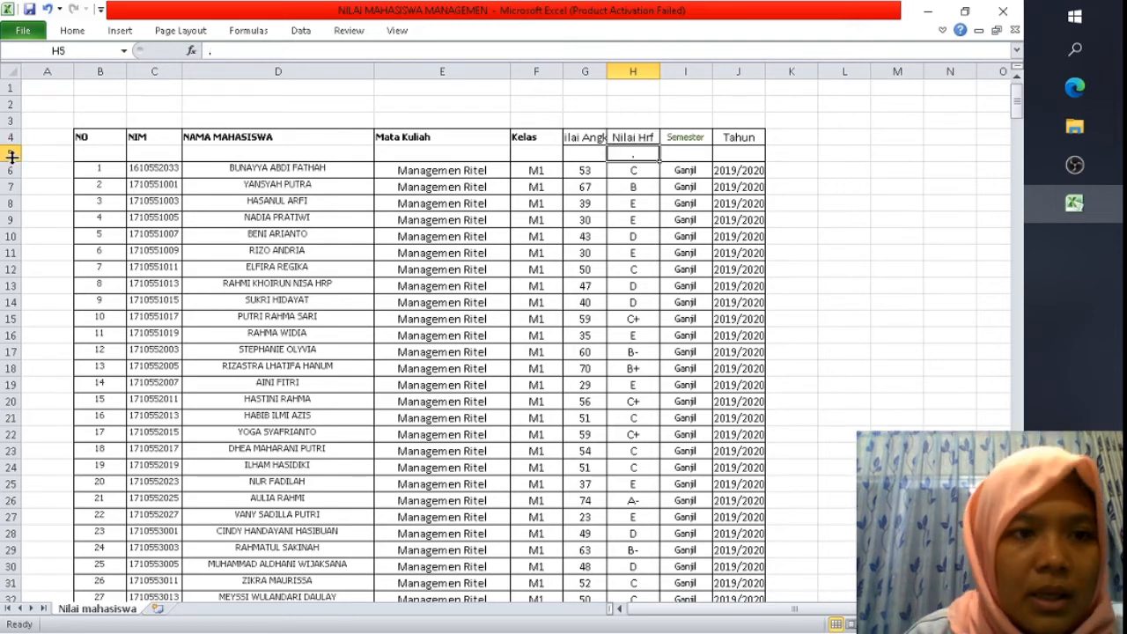
{"action": "right_click", "coordinate": [11, 156]}
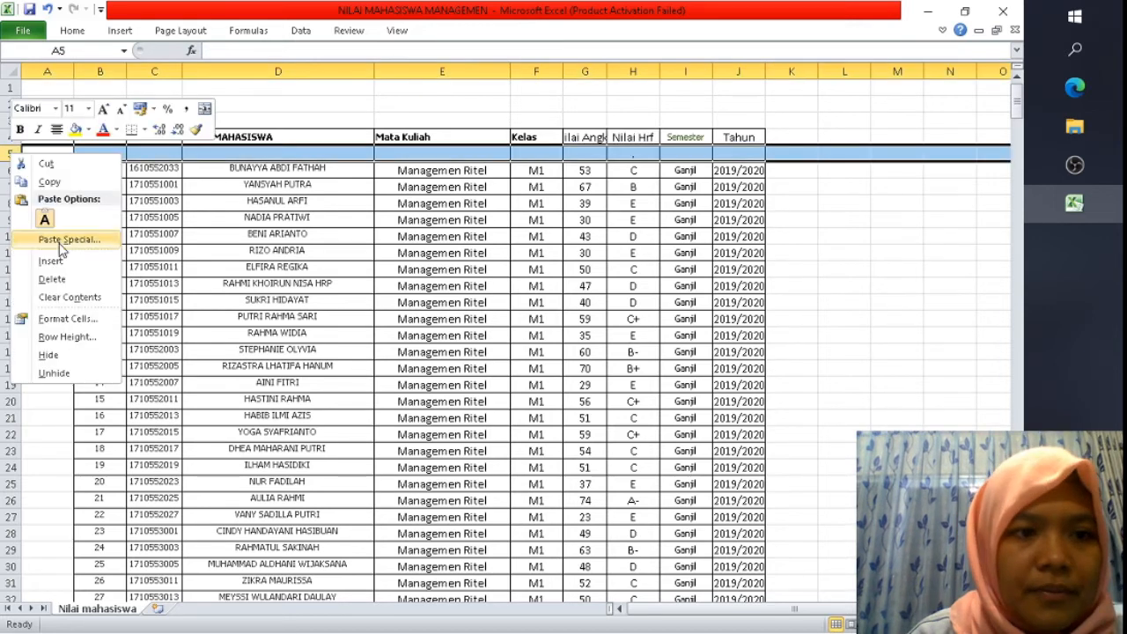
{"action": "left_click", "coordinate": [51, 279]}
Create a PivotTable on a new worksheet from the student table in B4:J432.
{"action": "left_click", "coordinate": [115, 139]}
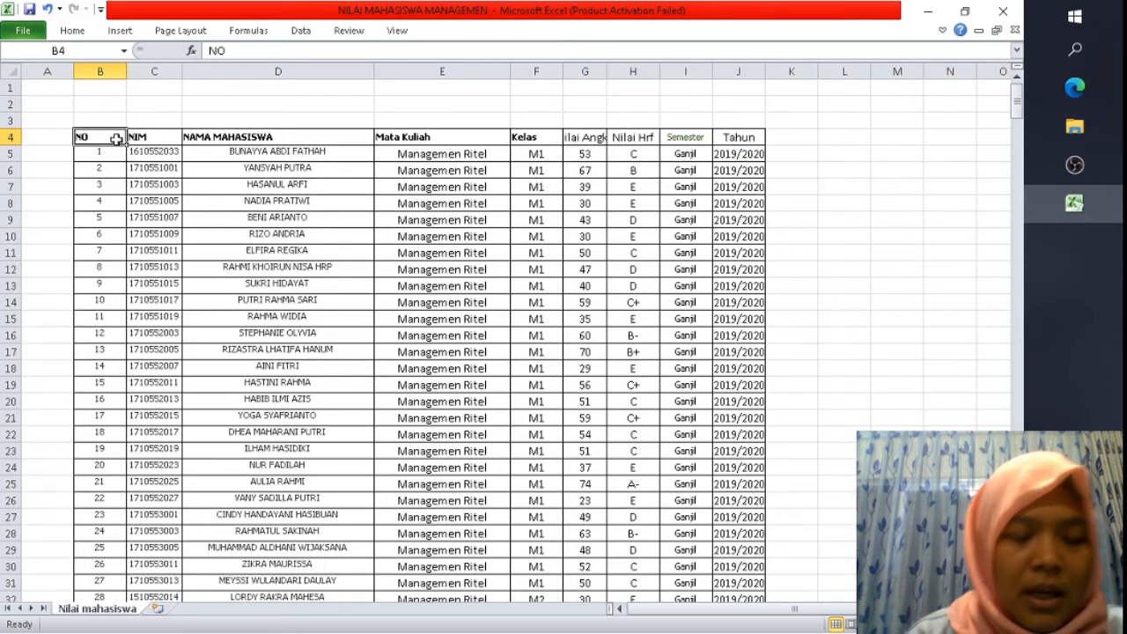
{"action": "key", "text": "ctrl+shift+End"}
{"action": "left_click", "coordinate": [120, 30]}
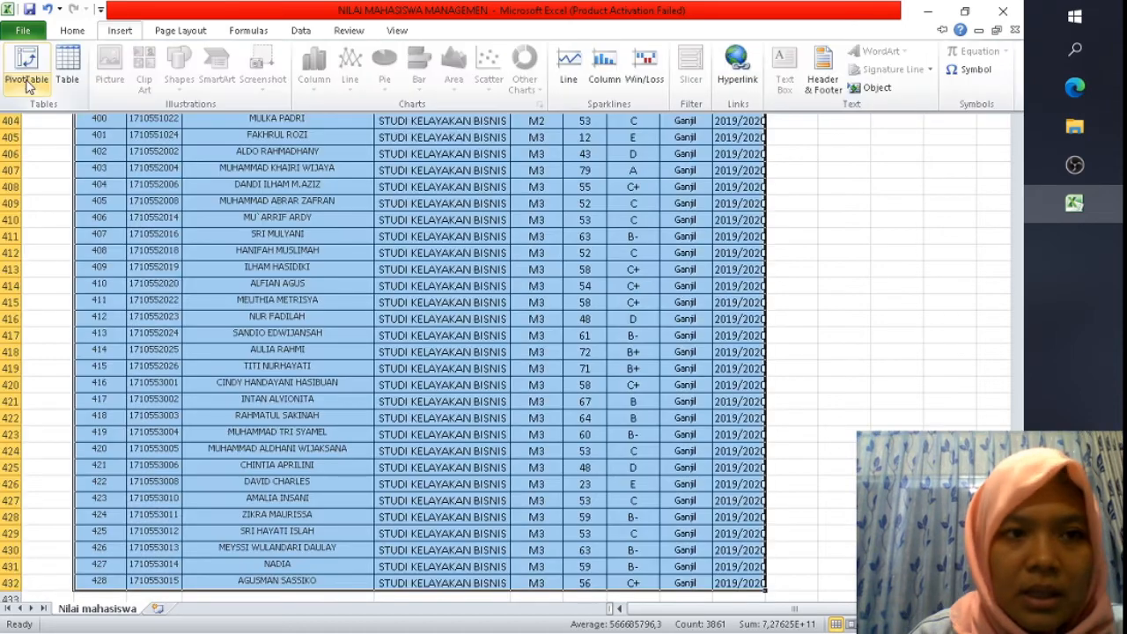
{"action": "left_click", "coordinate": [27, 81]}
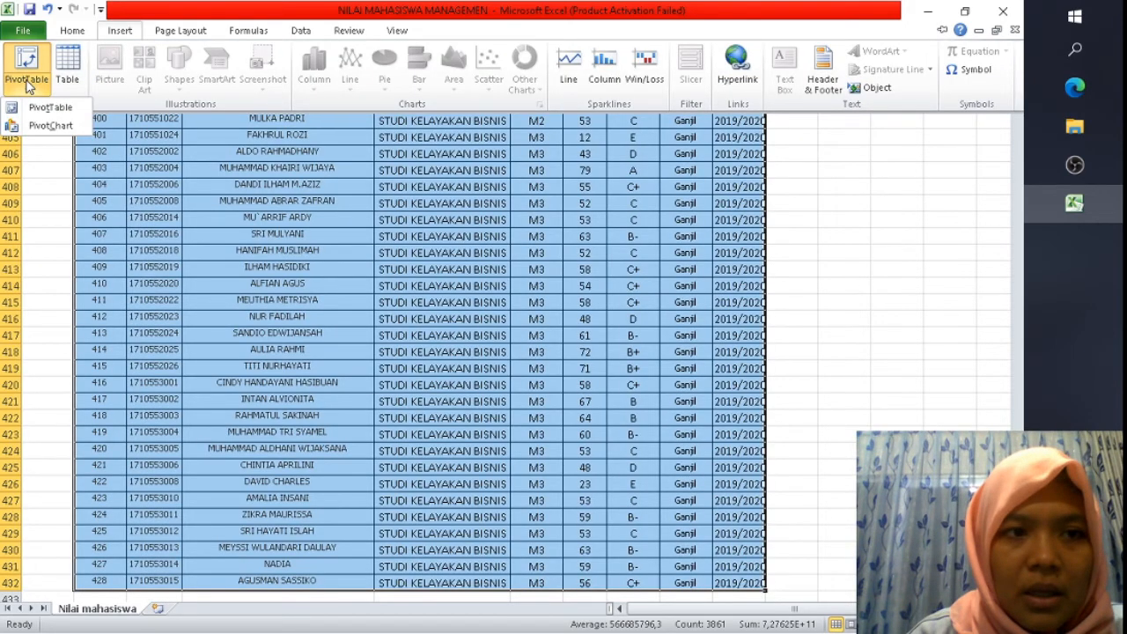
{"action": "left_click", "coordinate": [50, 106]}
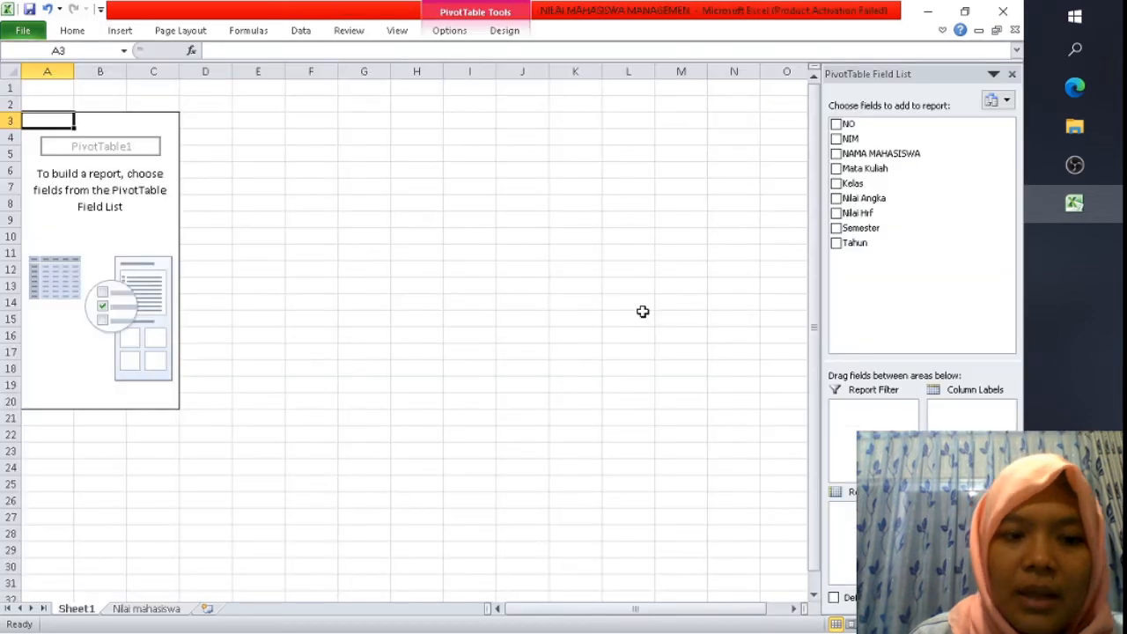
Rename the new PivotTable sheet as pvT.
{"action": "double_click", "coordinate": [76, 608]}
{"action": "type", "text": "pv"}
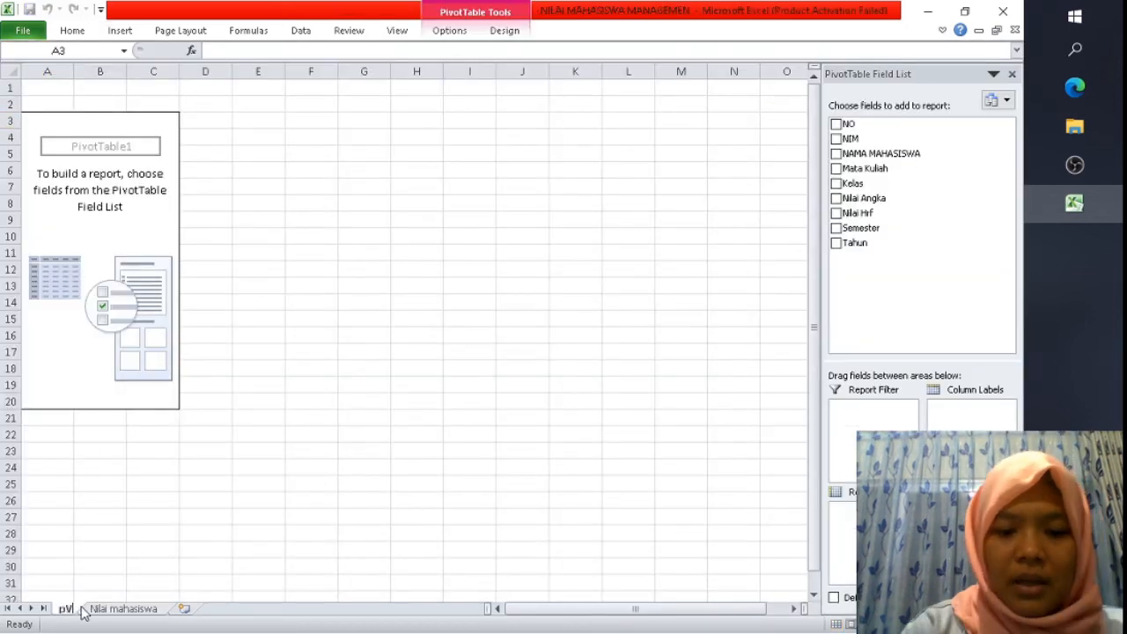
{"action": "type", "text": "T"}
{"action": "key", "text": "BackSpace"}
{"action": "key", "text": "BackSpace"}
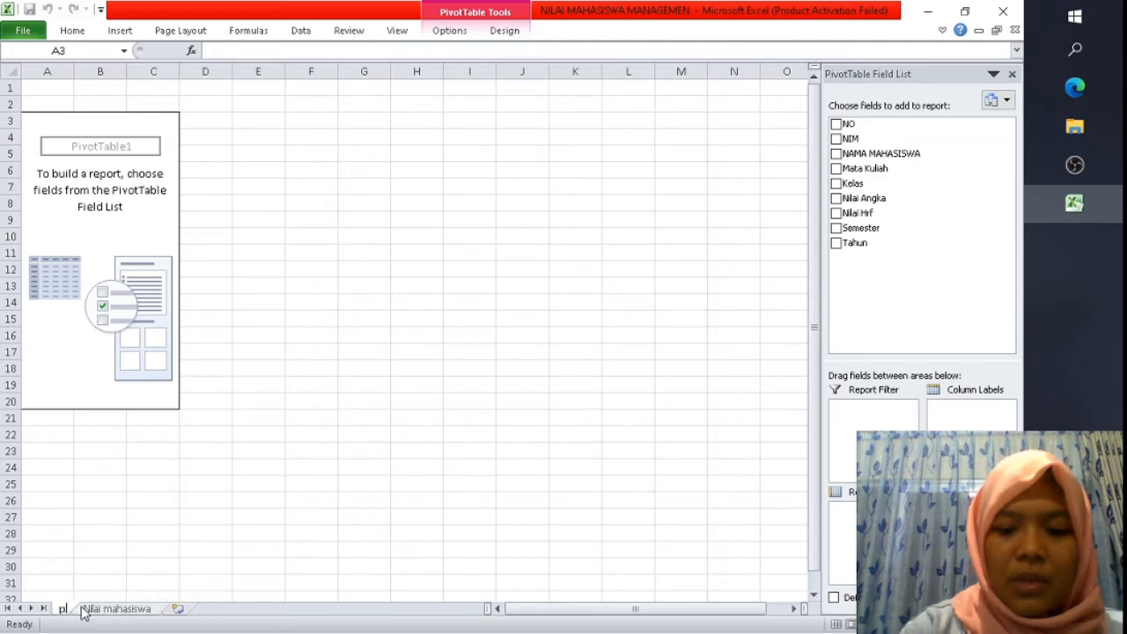
{"action": "type", "text": "vT"}
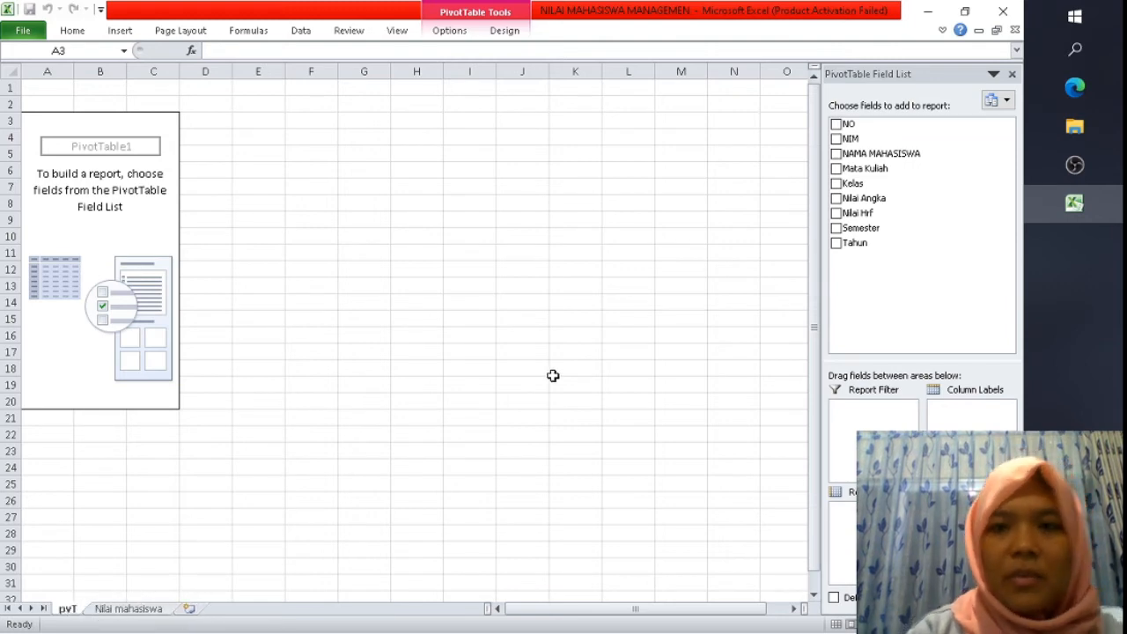
{"action": "left_click", "coordinate": [545, 384]}
Add Mata Kuliah and Nilai Hrf to the PivotTable's row labels, and summarise Nilai Hrf by Count in the values.
{"action": "left_click", "coordinate": [148, 234]}
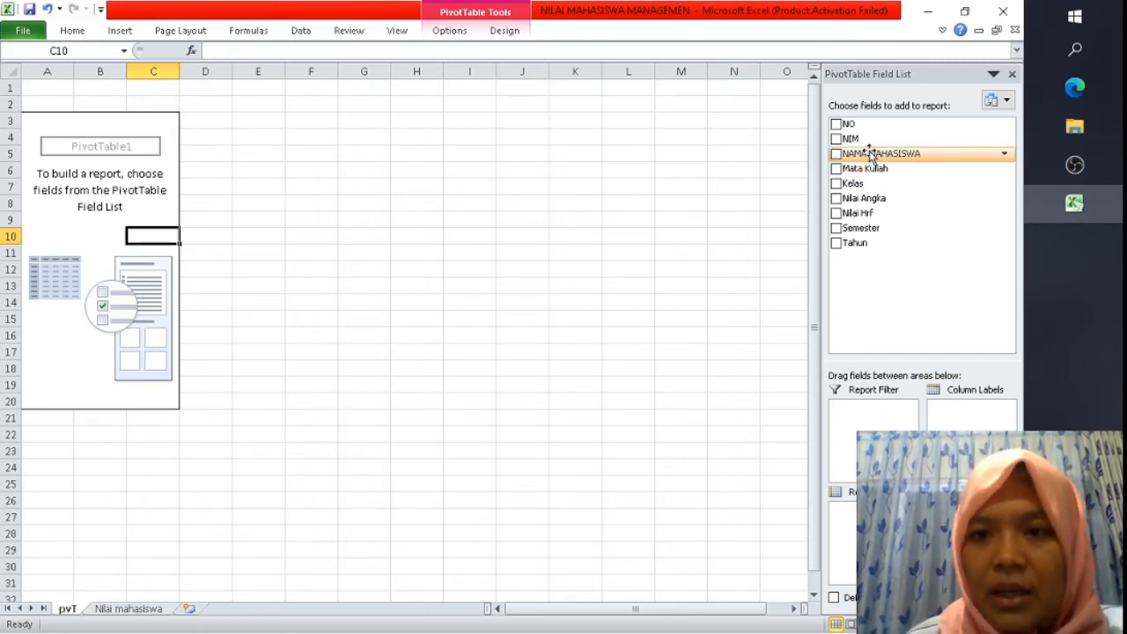
{"action": "left_click_drag", "start_coordinate": [866, 168], "coordinate": [871, 520]}
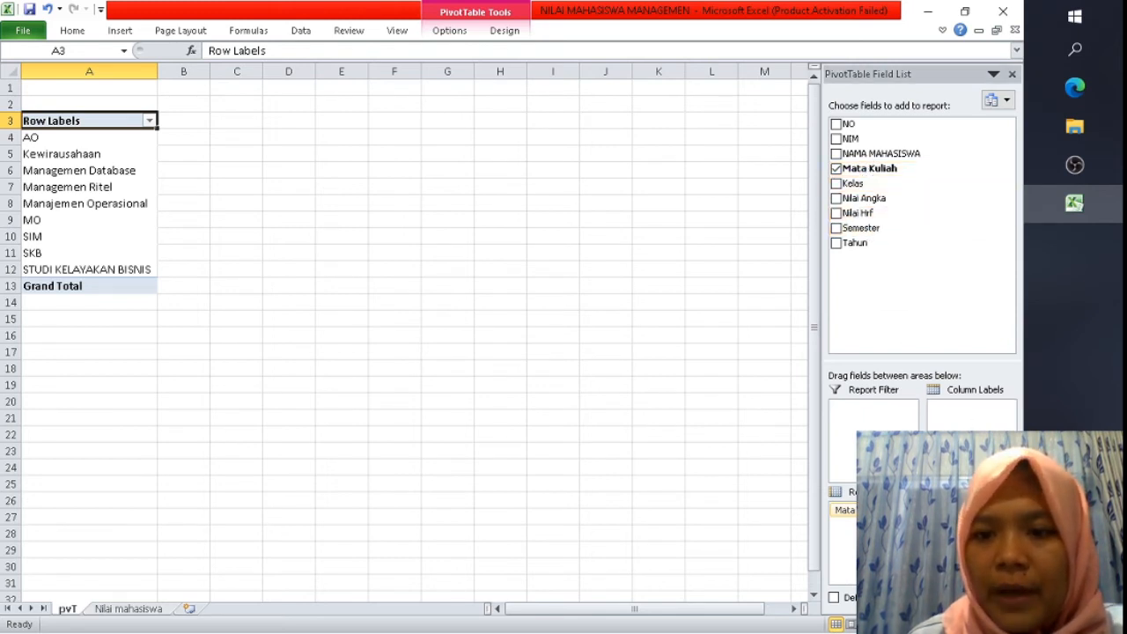
{"action": "left_click", "coordinate": [835, 212]}
{"action": "left_click_drag", "start_coordinate": [887, 216], "coordinate": [889, 527]}
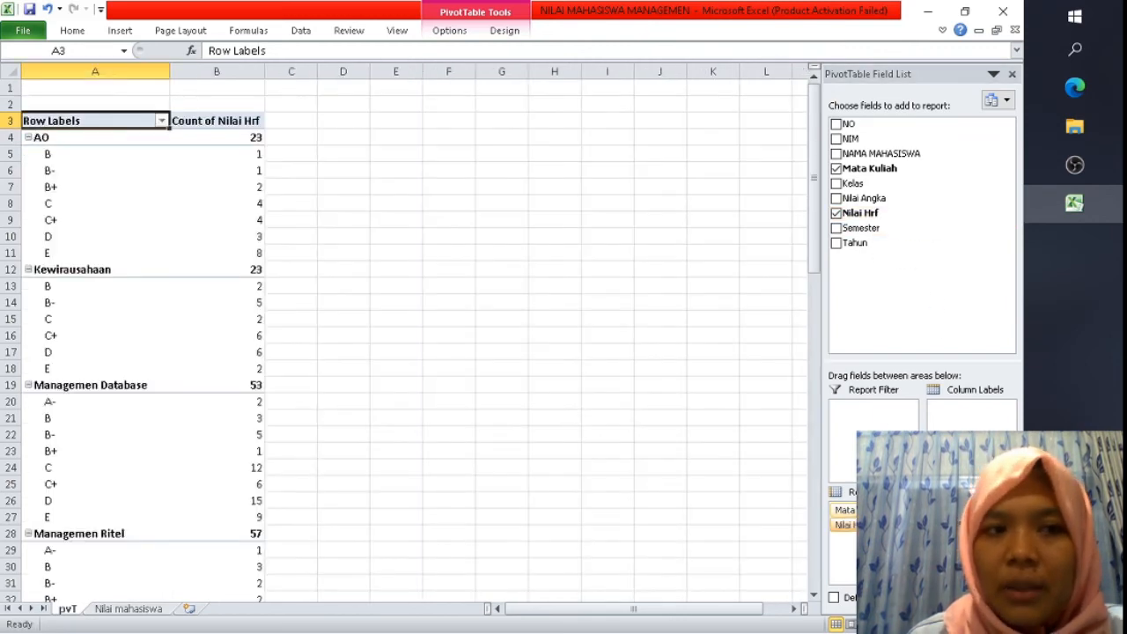
{"action": "left_click", "coordinate": [971, 510]}
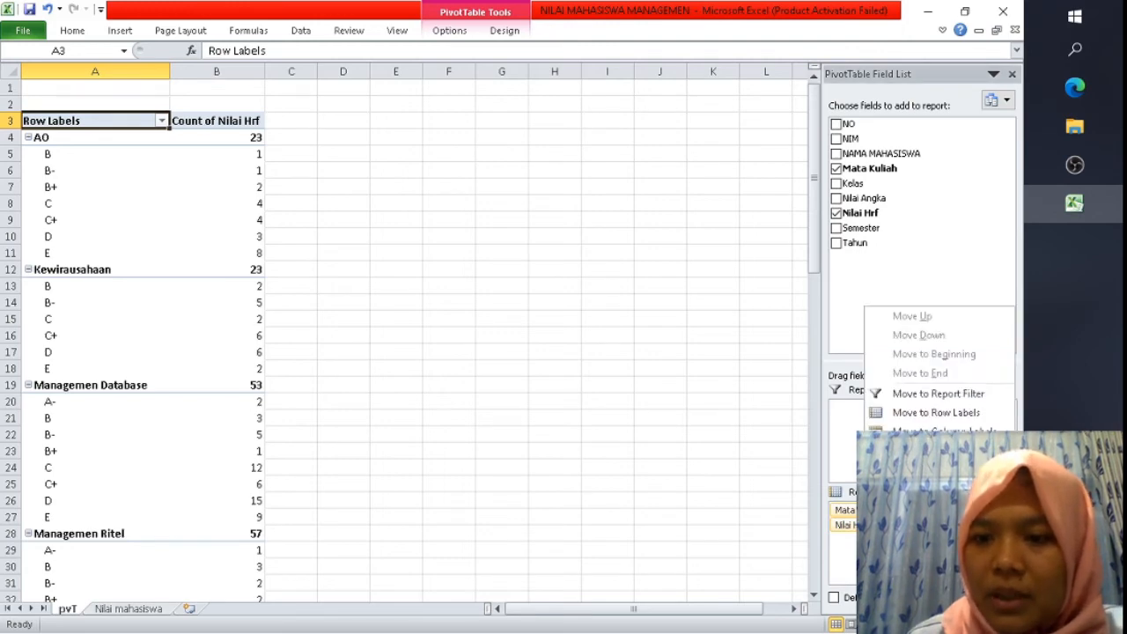
{"action": "left_click", "coordinate": [940, 490]}
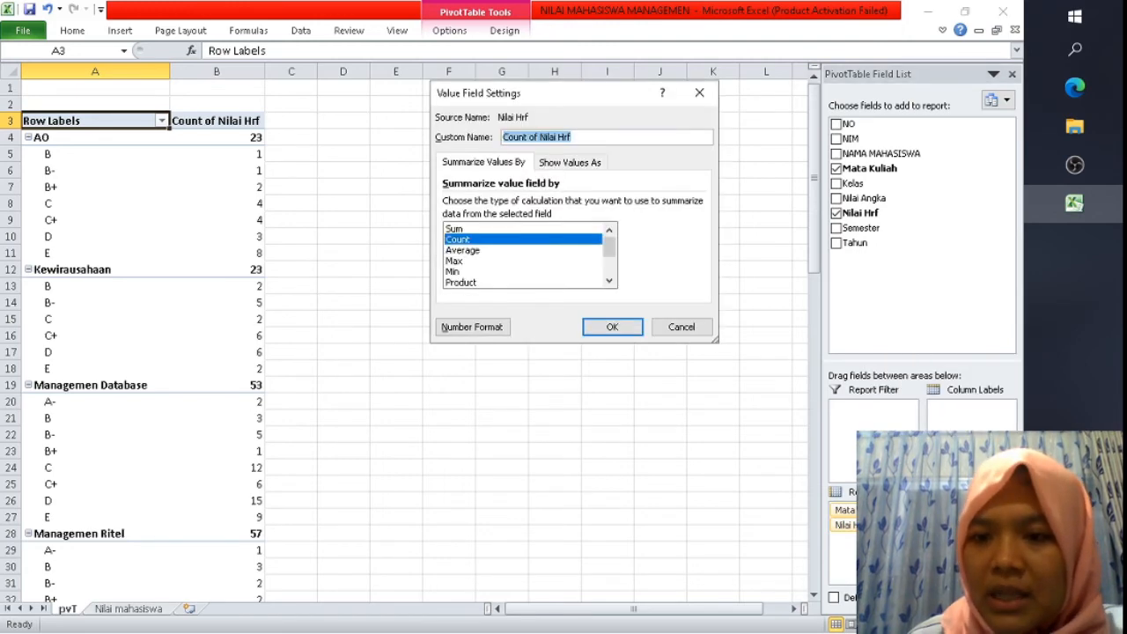
{"action": "left_click", "coordinate": [714, 102]}
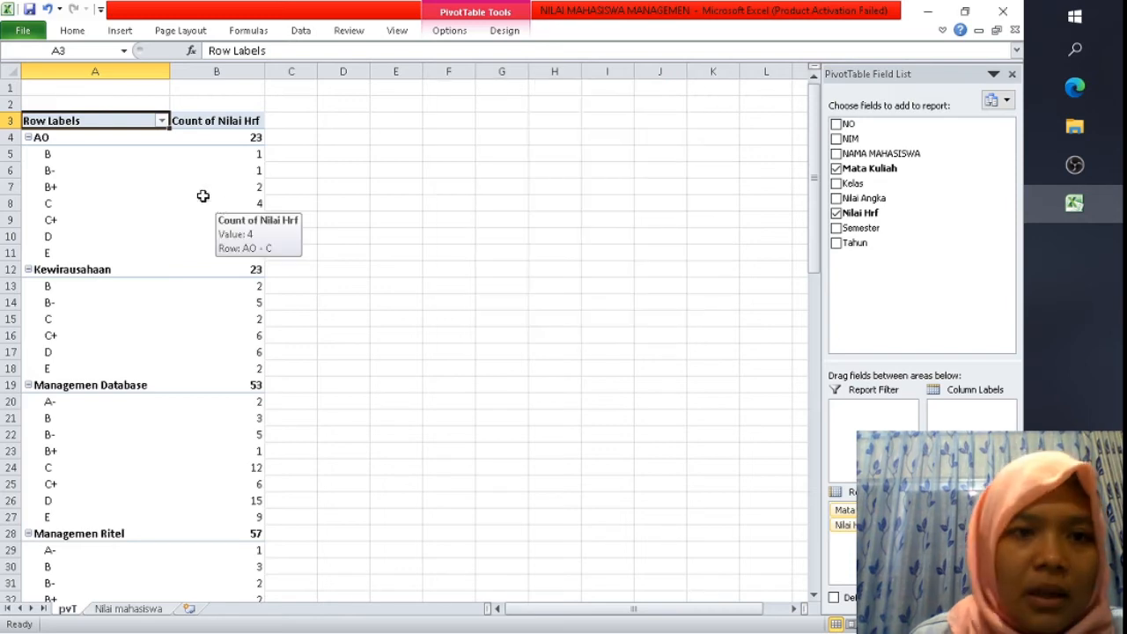
Change the PivotTable's report layout to Tabular Form.
{"action": "left_click", "coordinate": [141, 155]}
{"action": "left_click", "coordinate": [155, 123]}
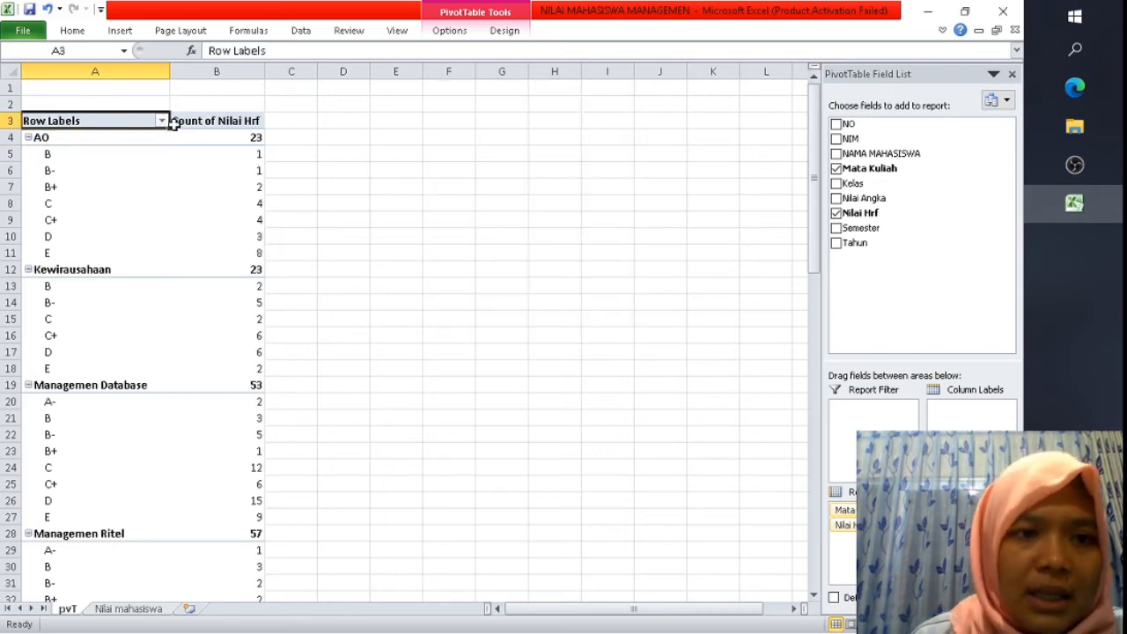
{"action": "left_click", "coordinate": [501, 32]}
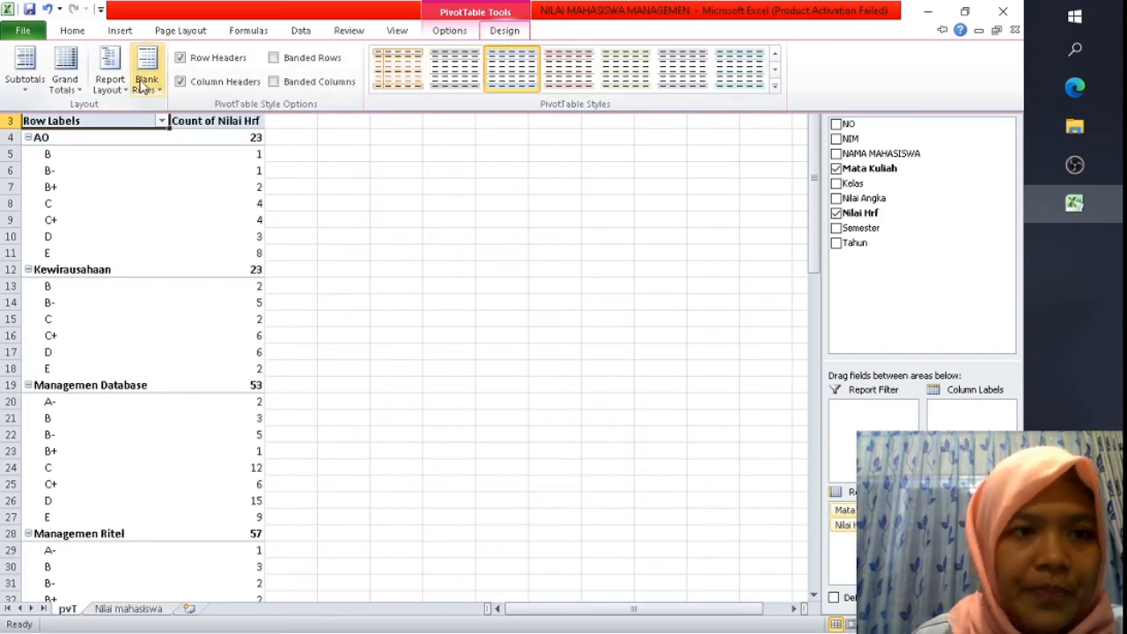
{"action": "left_click", "coordinate": [109, 95]}
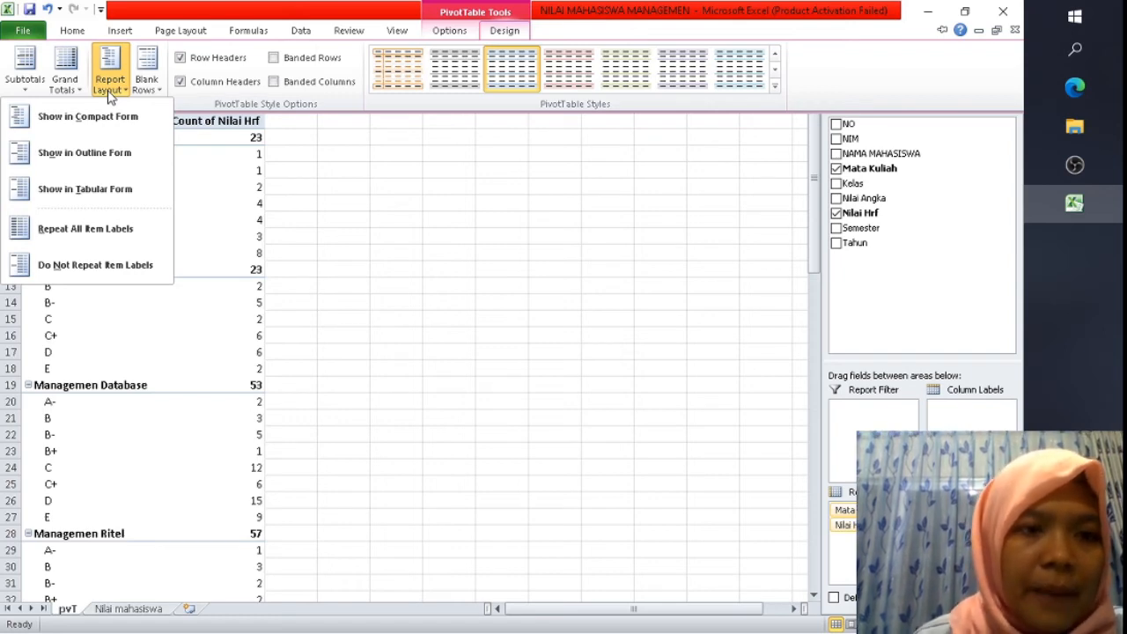
{"action": "left_click", "coordinate": [110, 191]}
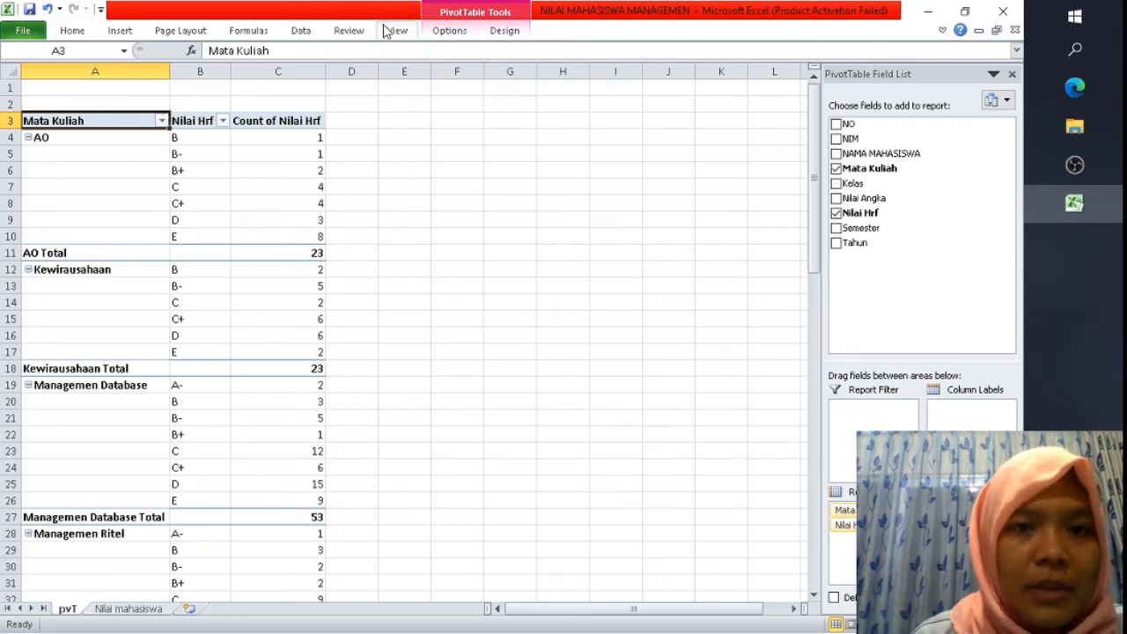
Set the PivotTable to show all subtotals at the bottom of each group.
{"action": "left_click", "coordinate": [444, 31]}
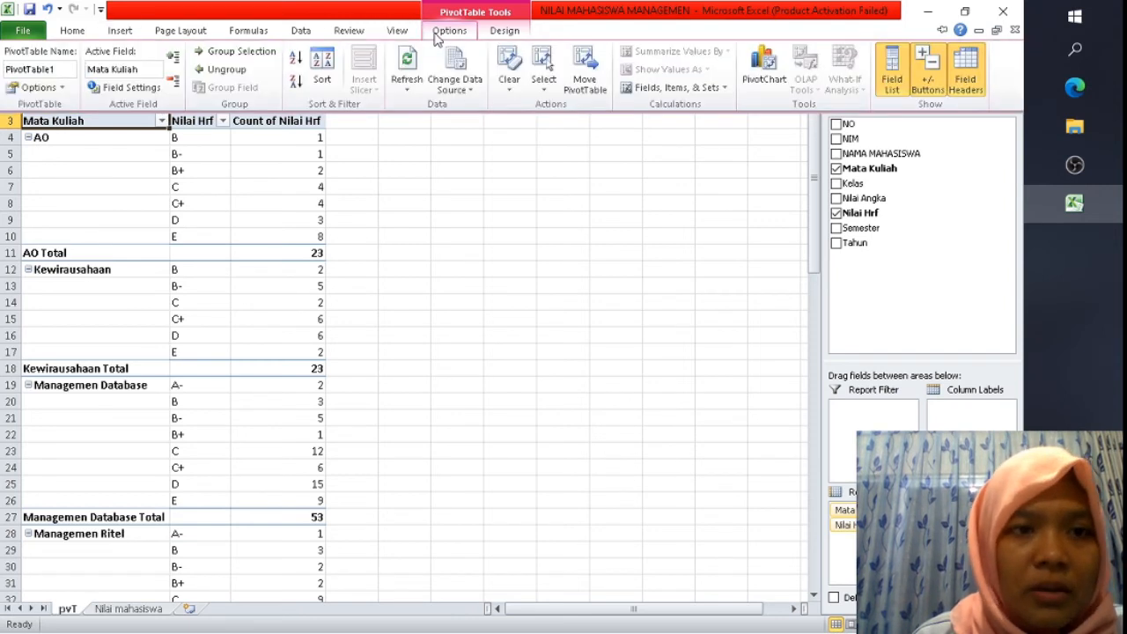
{"action": "left_click", "coordinate": [67, 70]}
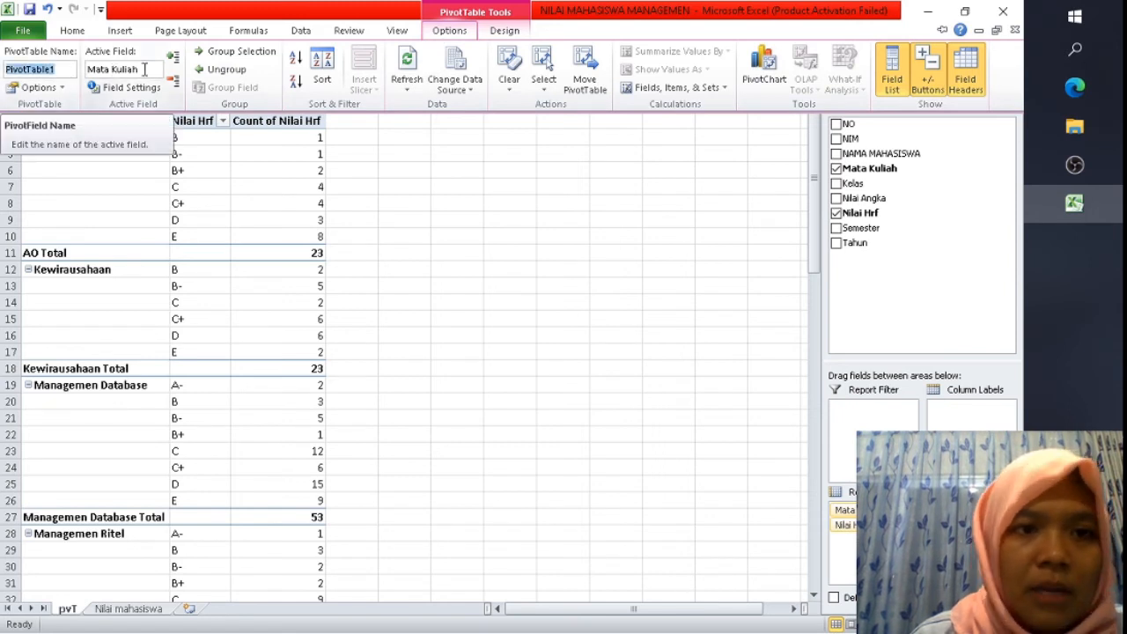
{"action": "left_click", "coordinate": [516, 32]}
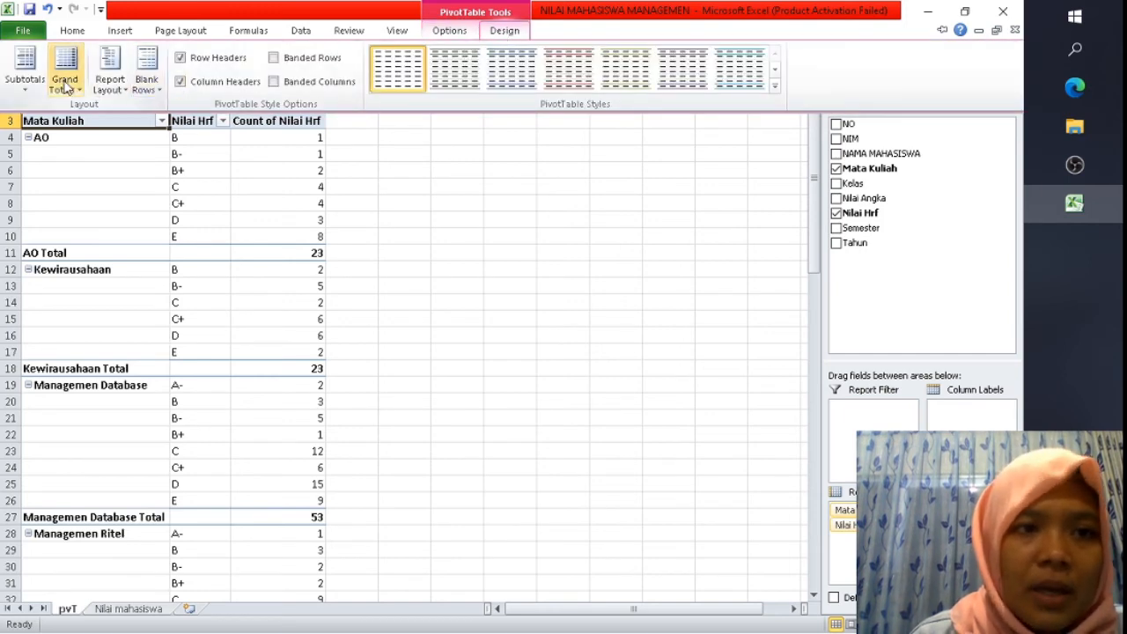
{"action": "left_click", "coordinate": [29, 88]}
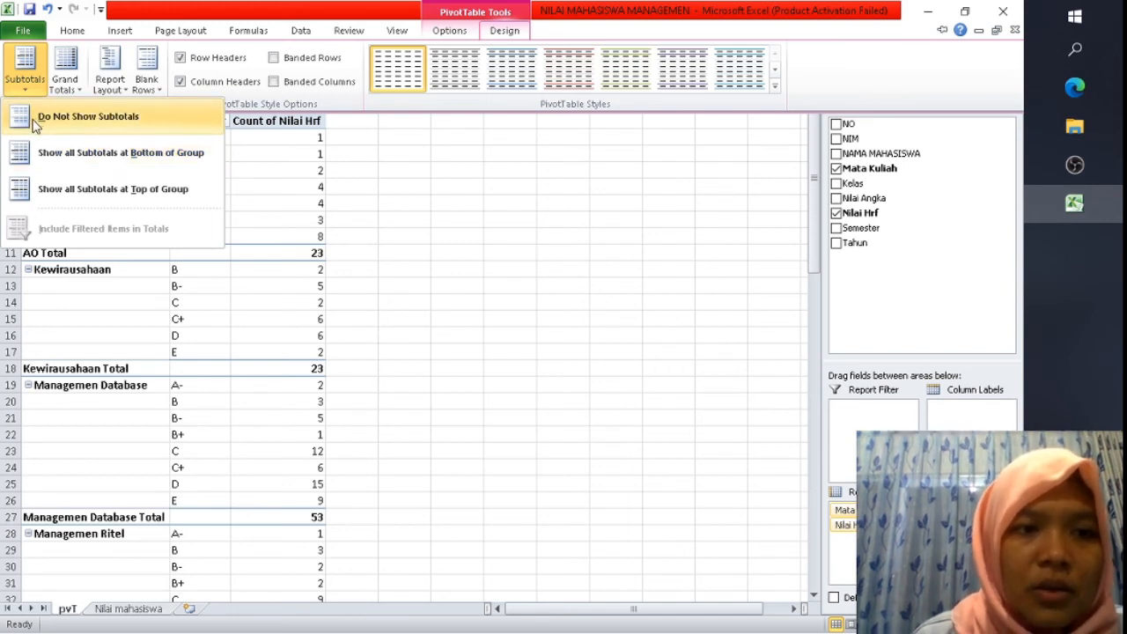
{"action": "left_click", "coordinate": [105, 157]}
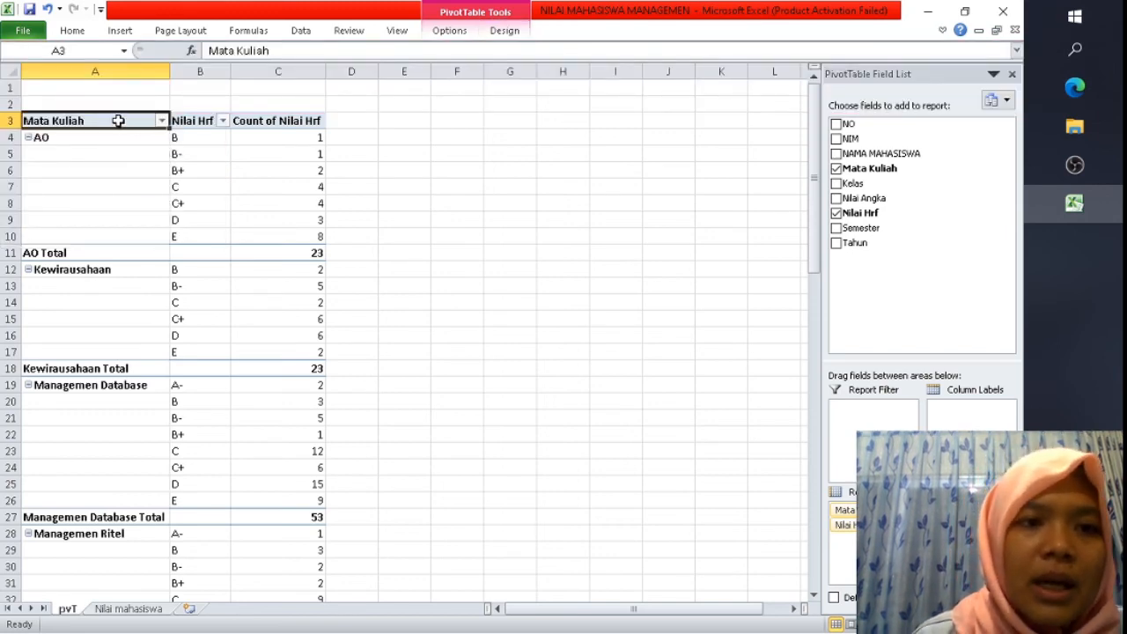
Format the PivotTable range A3:C82 with all borders and centered text, and widen the Nilai Hrf column.
{"action": "left_click_drag", "start_coordinate": [115, 120], "coordinate": [292, 549]}
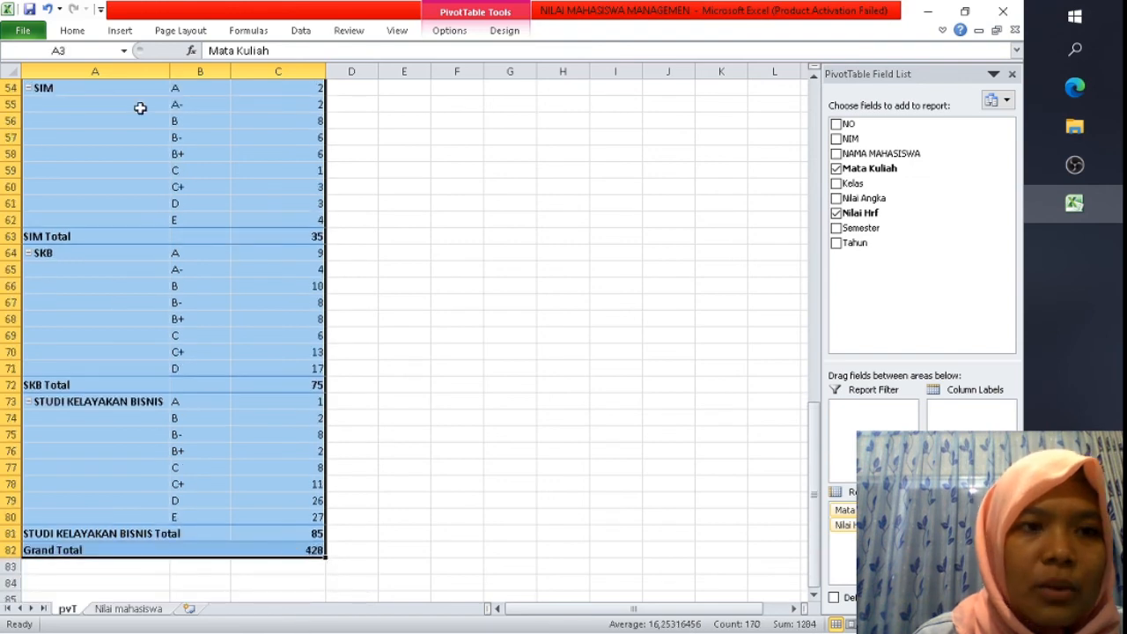
{"action": "scroll", "coordinate": [140, 108], "scroll_direction": "up", "scroll_amount": 18}
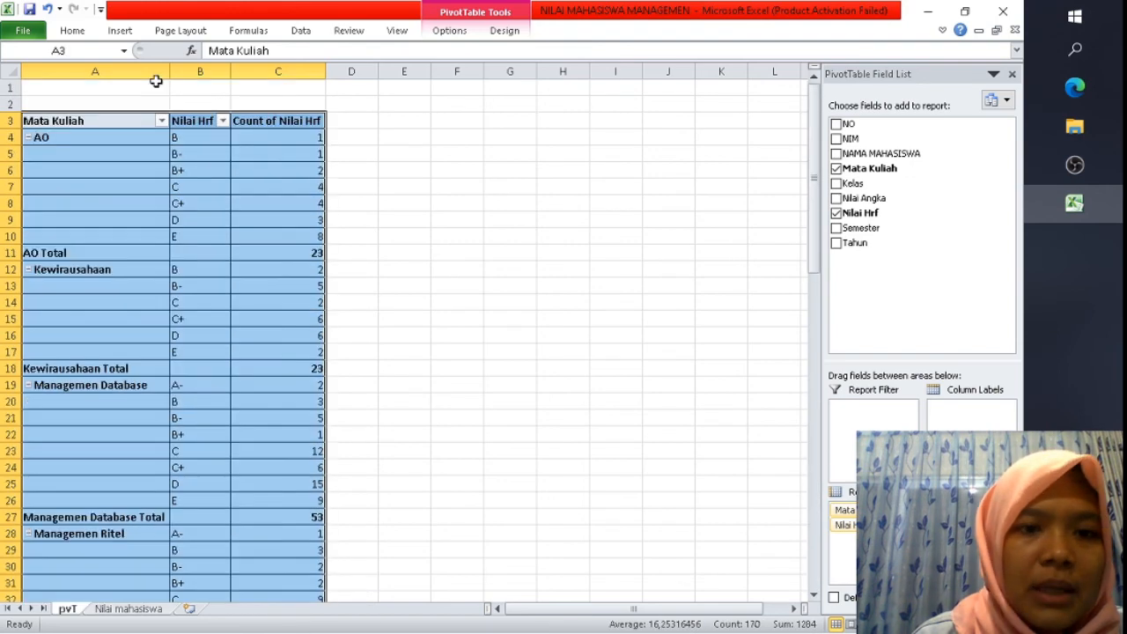
{"action": "left_click", "coordinate": [73, 32]}
{"action": "left_click", "coordinate": [270, 81]}
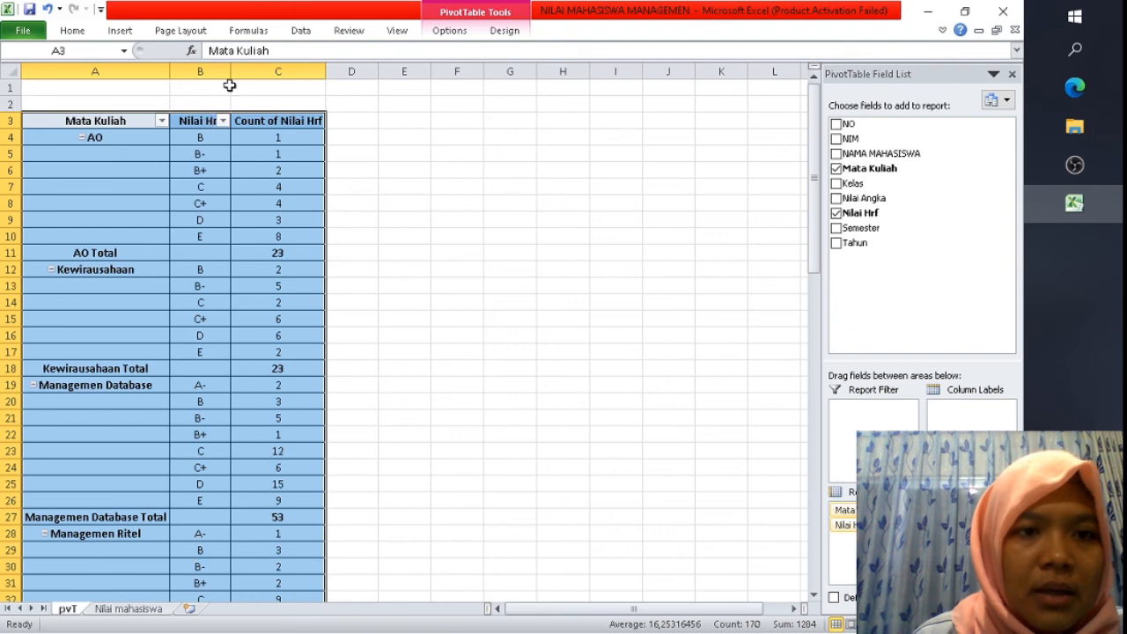
{"action": "left_click_drag", "start_coordinate": [225, 86], "coordinate": [266, 78]}
Examine the AO course entry with its letter grades and their counts in the PivotTable.
{"action": "left_click", "coordinate": [229, 173]}
{"action": "left_click", "coordinate": [141, 167]}
{"action": "left_click", "coordinate": [76, 152]}
{"action": "left_click", "coordinate": [48, 143]}
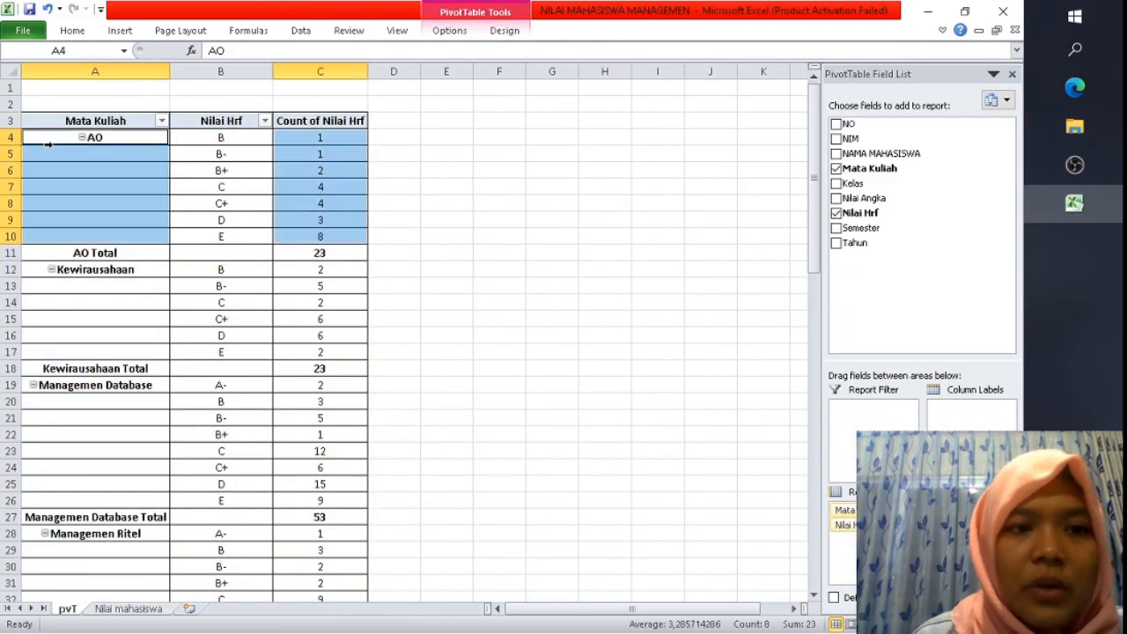
{"action": "left_click", "coordinate": [91, 167]}
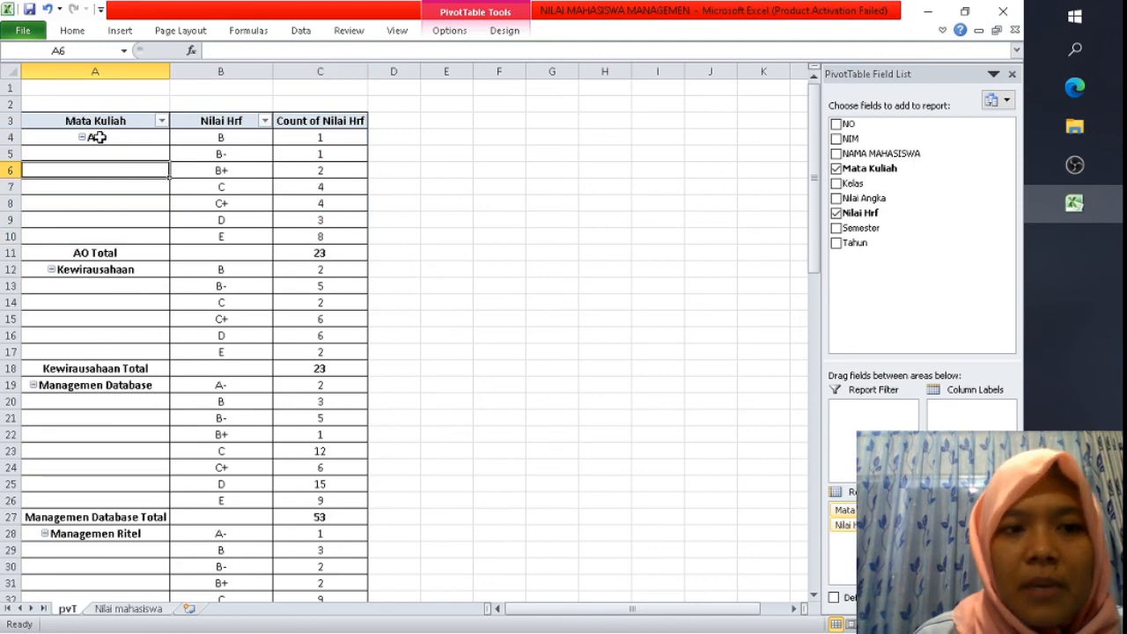
{"action": "left_click", "coordinate": [96, 137]}
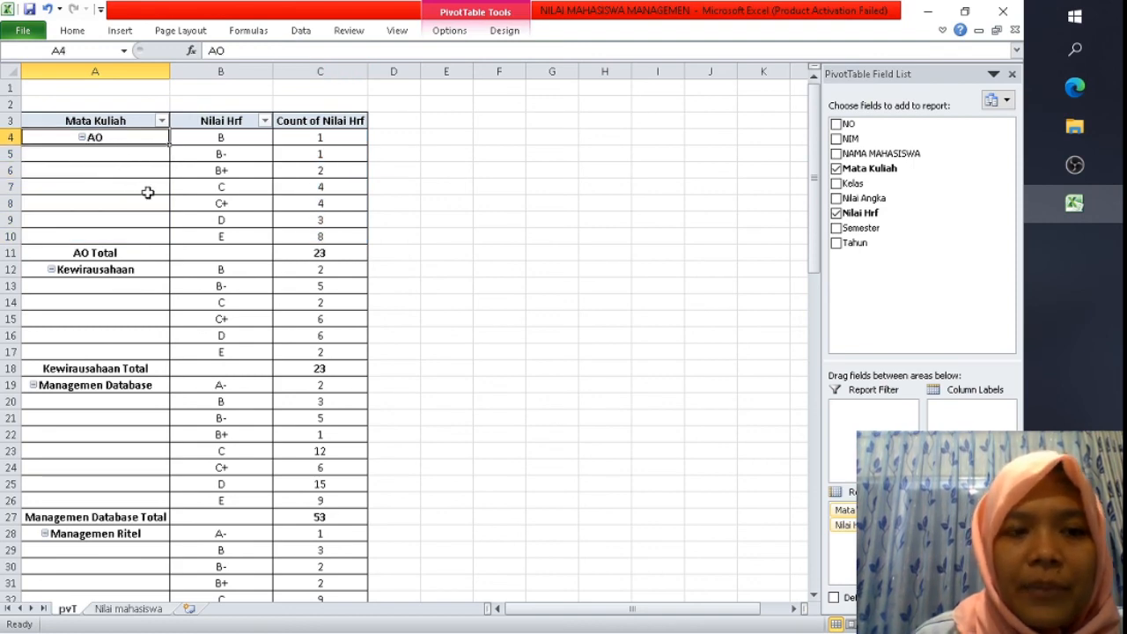
{"action": "key", "text": "Right"}
{"action": "key", "text": "Left"}
{"action": "key", "text": "Right"}
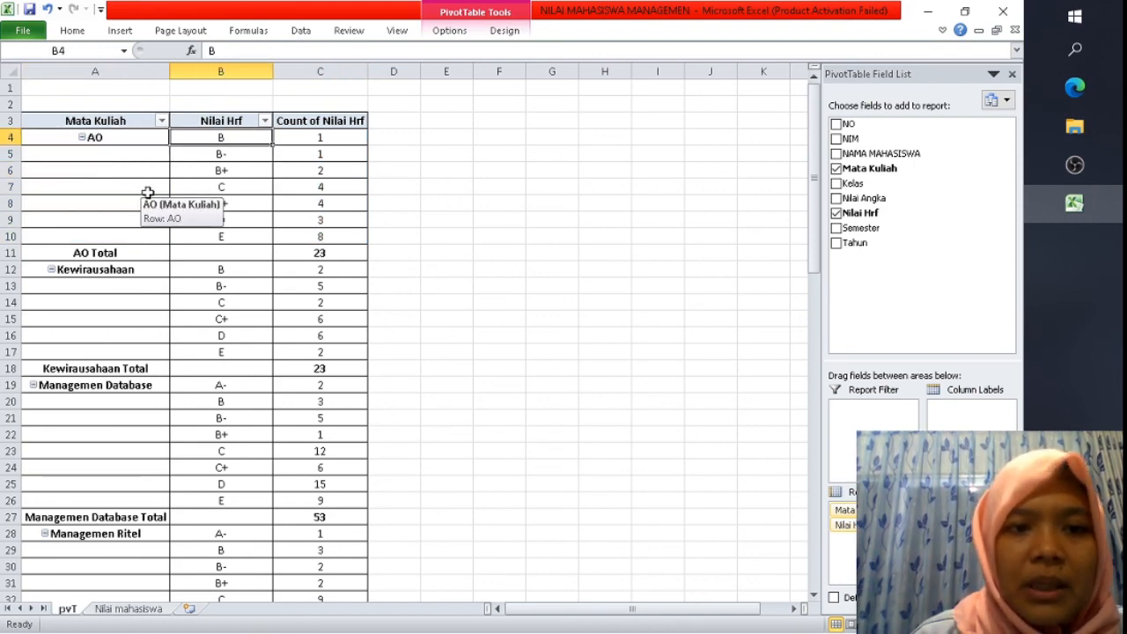
{"action": "left_click", "coordinate": [319, 144]}
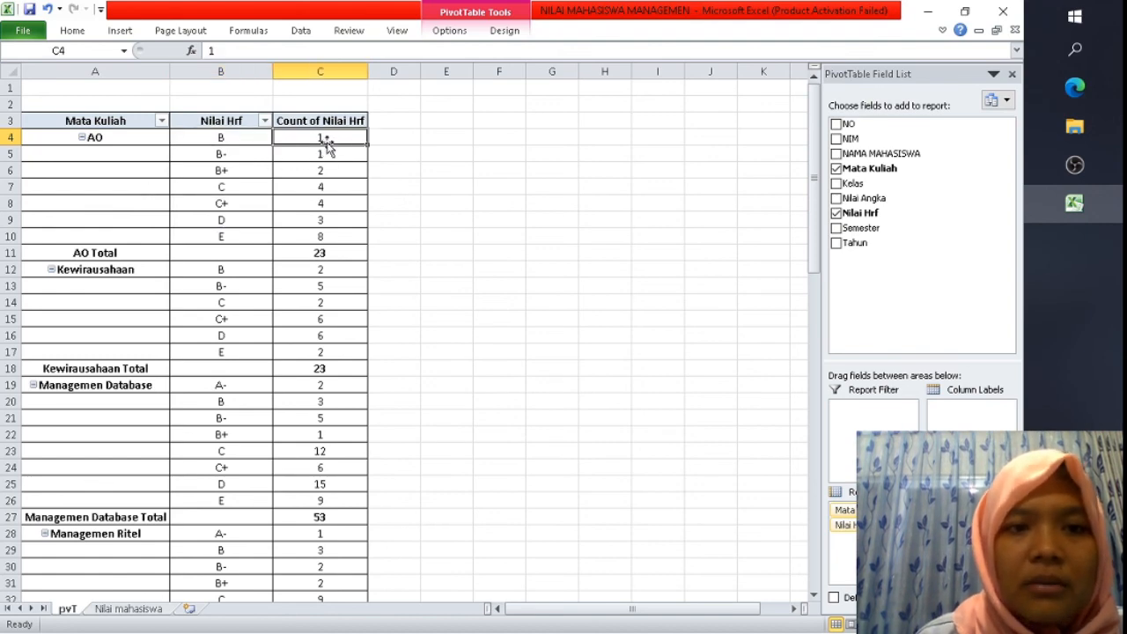
Shorten the PivotTable header in B3 to "Nilai".
{"action": "key", "text": "Left"}
{"action": "key", "text": "Up"}
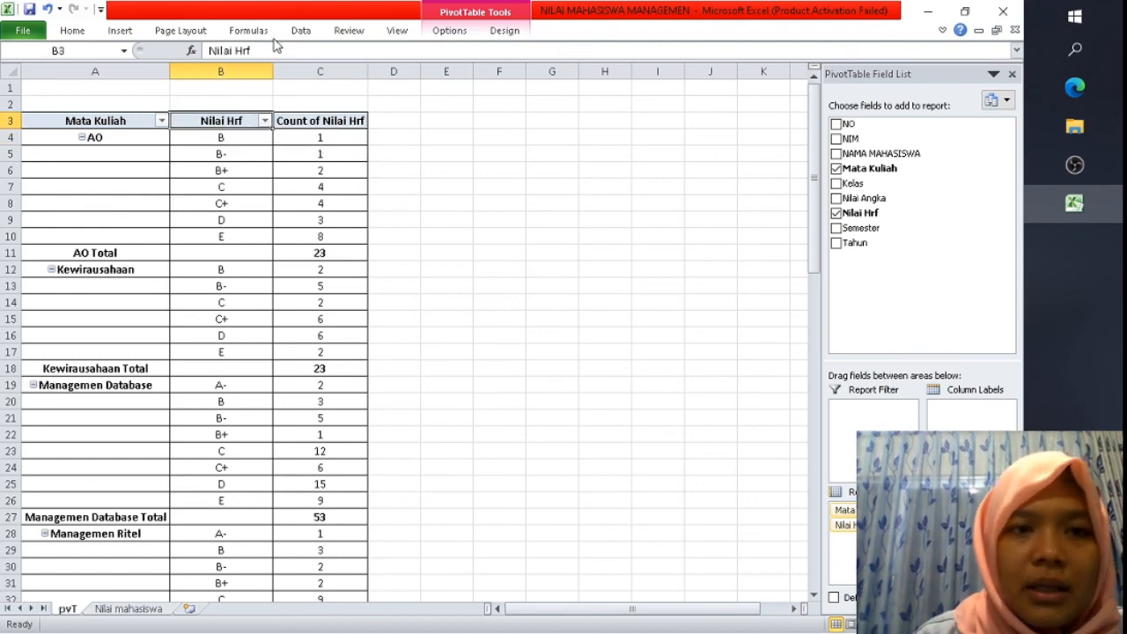
{"action": "left_click", "coordinate": [236, 50]}
{"action": "left_click_drag", "start_coordinate": [236, 50], "coordinate": [262, 50]}
{"action": "key", "text": "BackSpace"}
{"action": "key", "text": "BackSpace"}
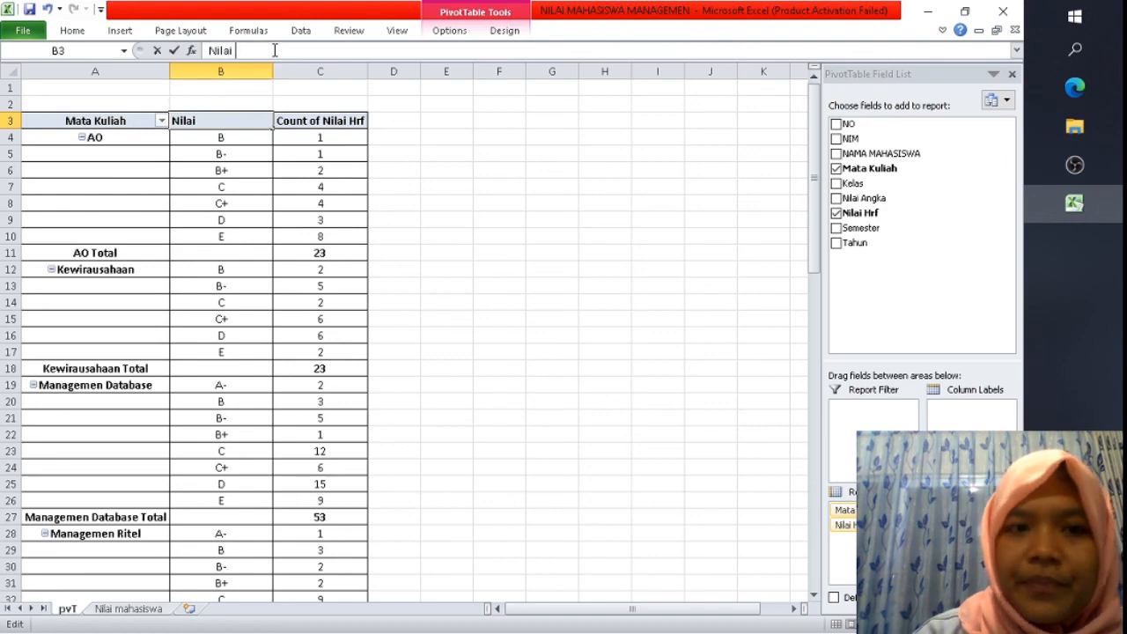
{"action": "key", "text": "Return"}
{"action": "key", "text": "Up"}
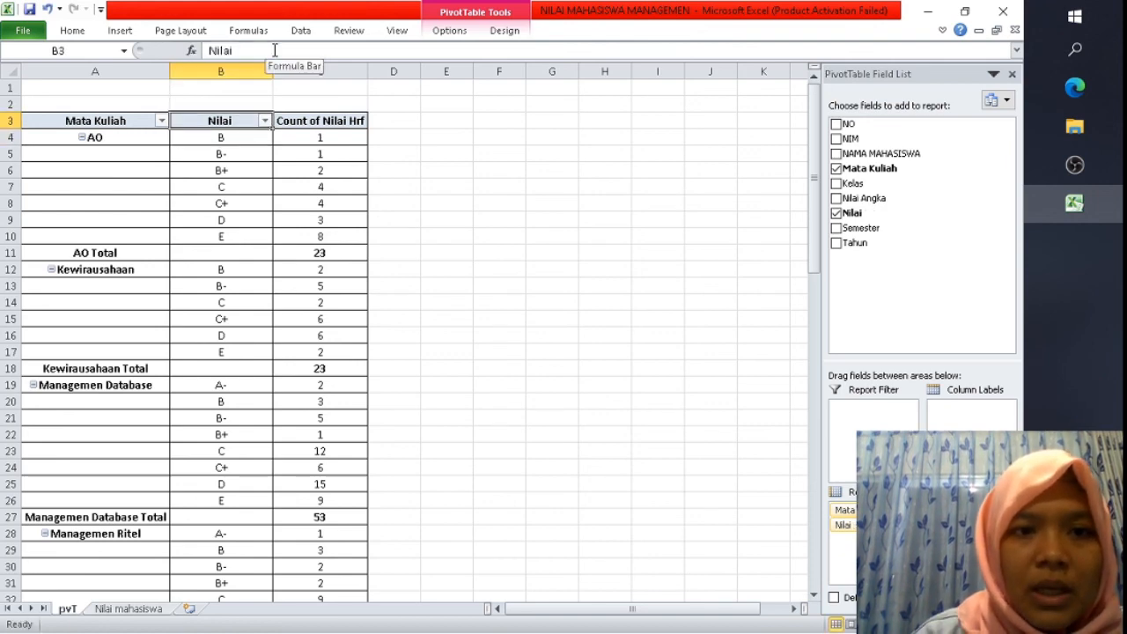
Rename the PivotTable's count column header in C3 as "Jumlah".
{"action": "key", "text": "Right"}
{"action": "type", "text": "jl"}
{"action": "key", "text": "BackSpace"}
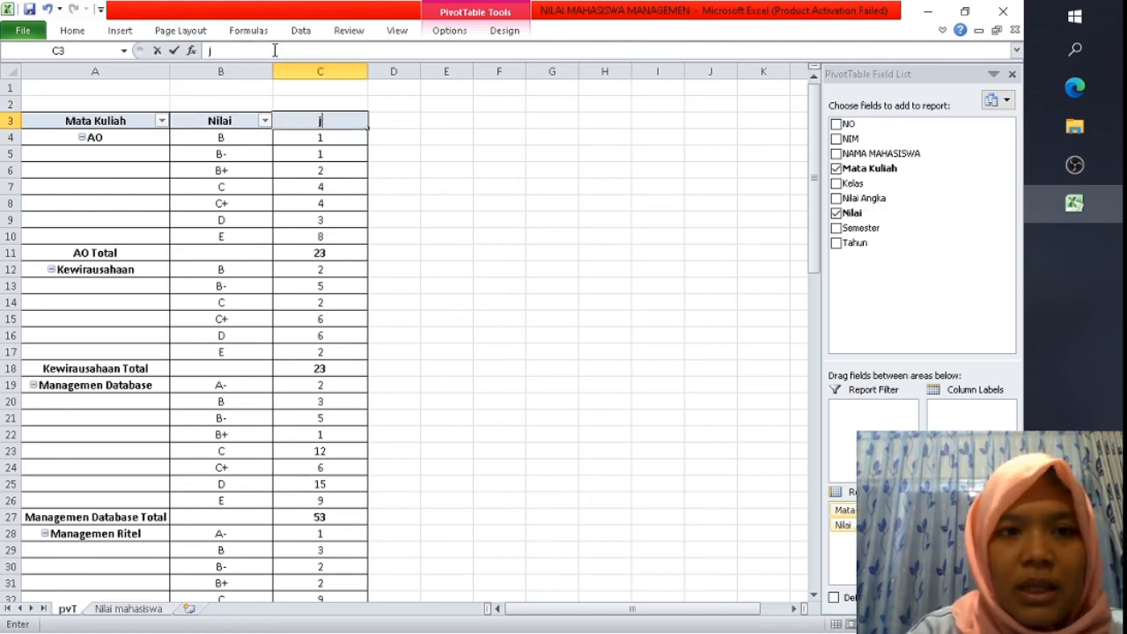
{"action": "key", "text": "BackSpace"}
{"action": "type", "text": "Jumlah"}
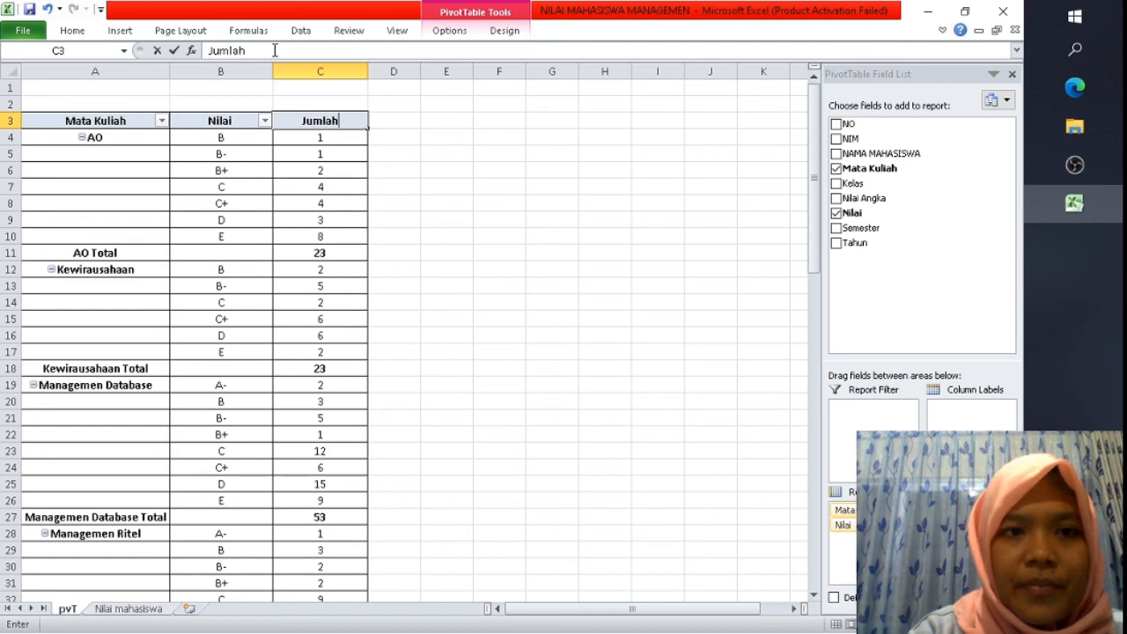
{"action": "key", "text": "Return"}
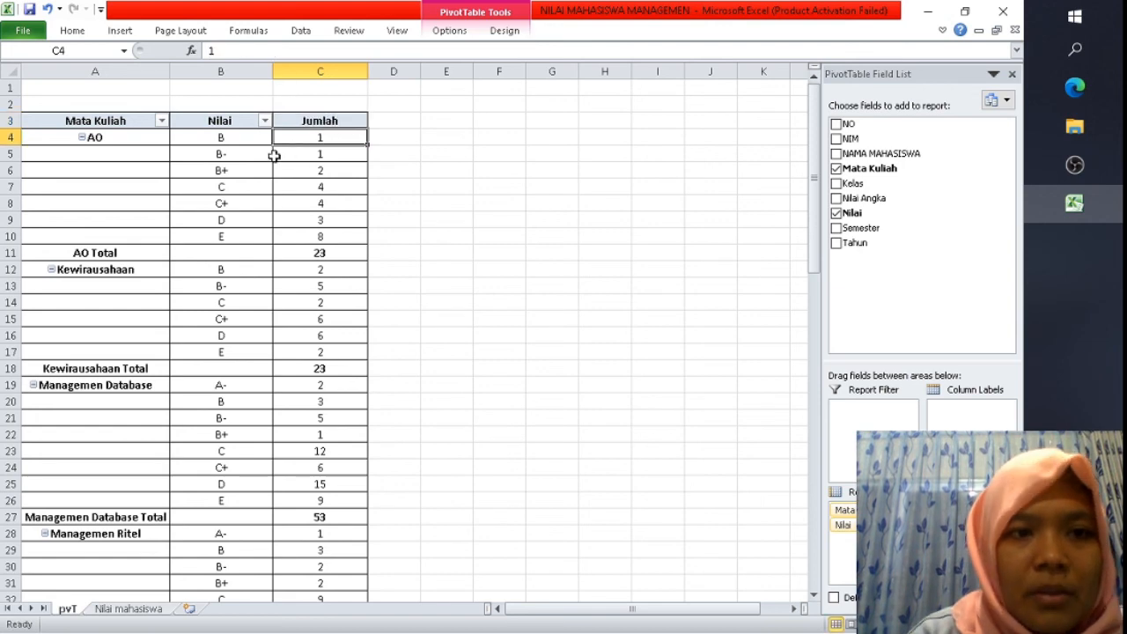
Review the letter-grade counts and totals for each course from AO to Managemen Ritel in the PivotTable.
{"action": "left_click", "coordinate": [247, 154]}
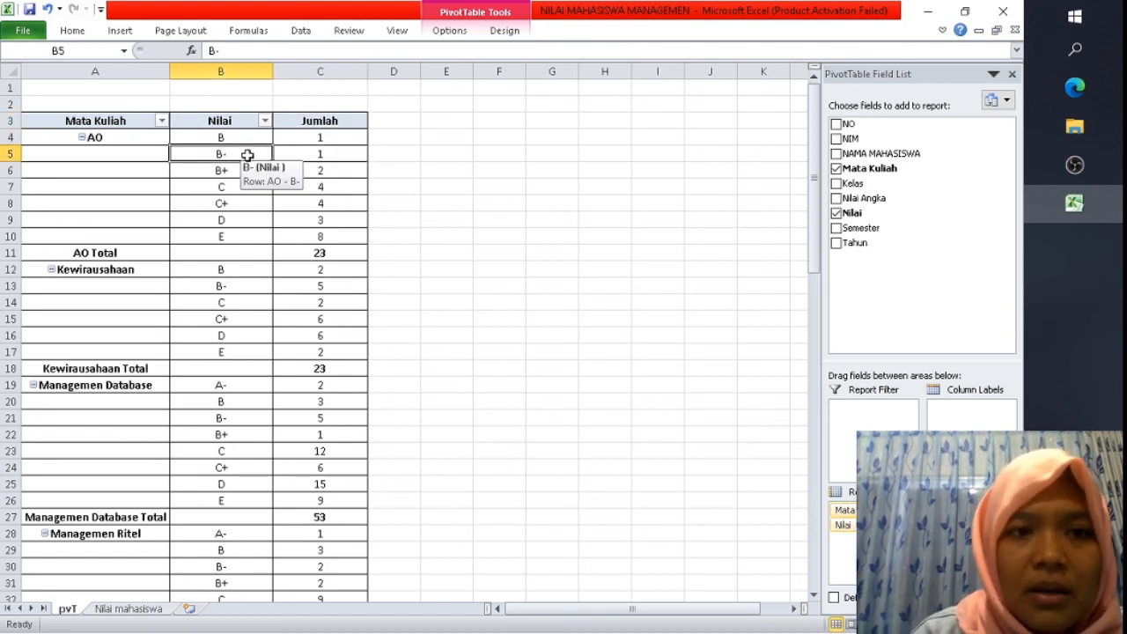
{"action": "left_click", "coordinate": [237, 170]}
{"action": "key", "text": "Right"}
{"action": "key", "text": "Down"}
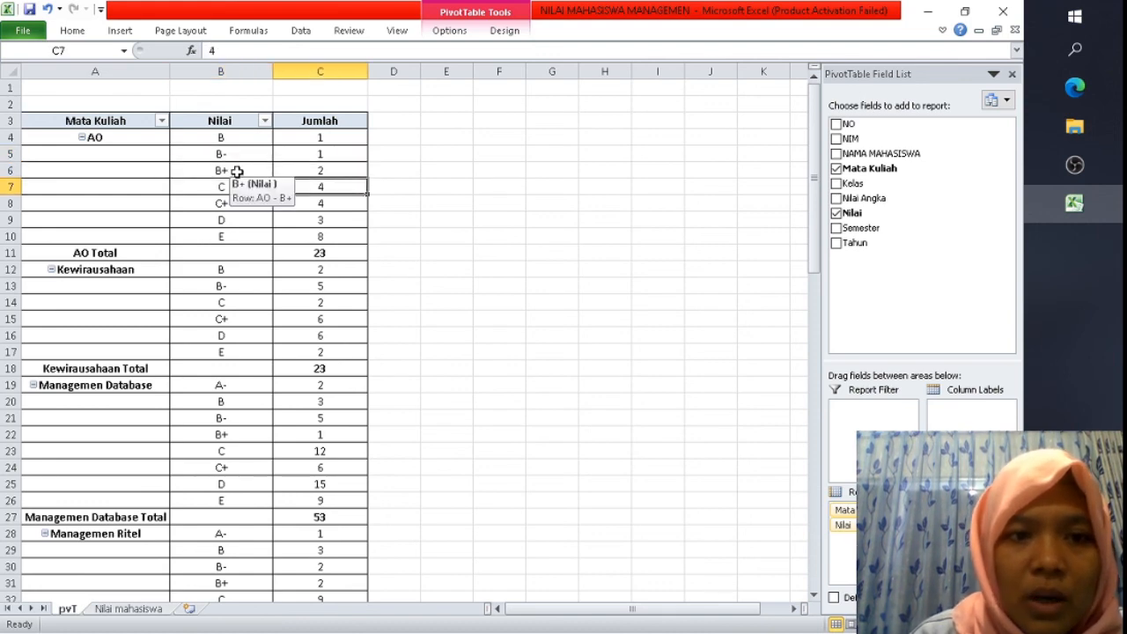
{"action": "key", "text": "Down"}
{"action": "key", "text": "Down"}
{"action": "key", "text": "Left"}
{"action": "key", "text": "Right"}
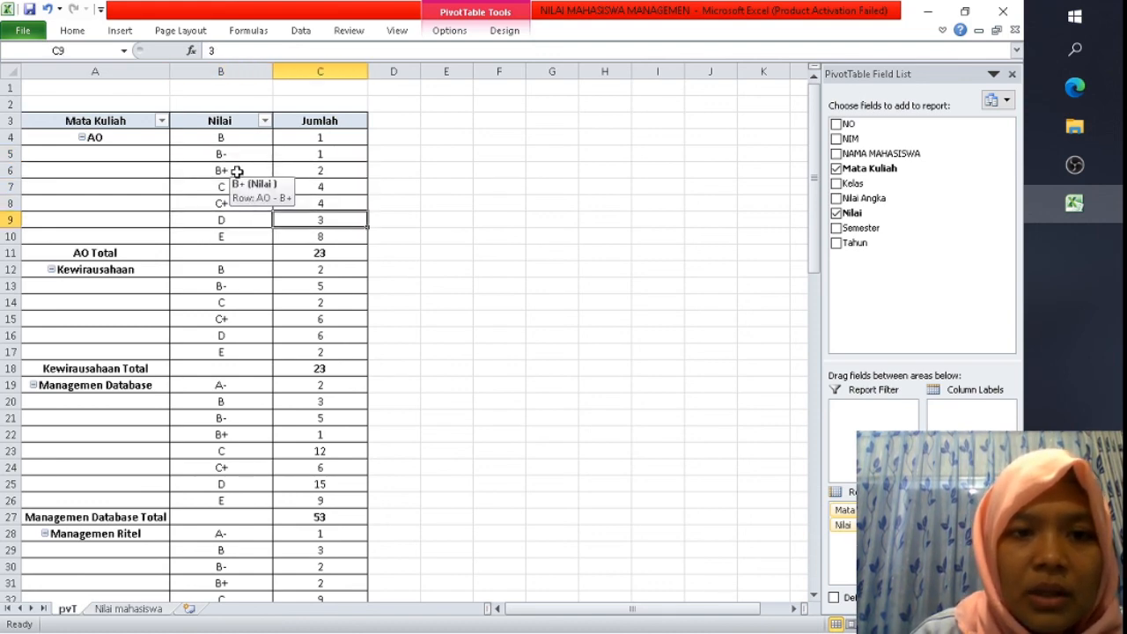
{"action": "key", "text": "Down"}
{"action": "key", "text": "Left"}
{"action": "key", "text": "Right"}
{"action": "key", "text": "Down"}
{"action": "key", "text": "Down"}
{"action": "key", "text": "Down"}
{"action": "key", "text": "Down"}
{"action": "key", "text": "Down"}
{"action": "key", "text": "Down"}
{"action": "key", "text": "Down"}
{"action": "key", "text": "Down"}
{"action": "key", "text": "Down"}
{"action": "key", "text": "Down"}
{"action": "key", "text": "Down"}
{"action": "key", "text": "Down"}
{"action": "key", "text": "Down"}
{"action": "key", "text": "Down"}
{"action": "key", "text": "Down"}
{"action": "key", "text": "Down"}
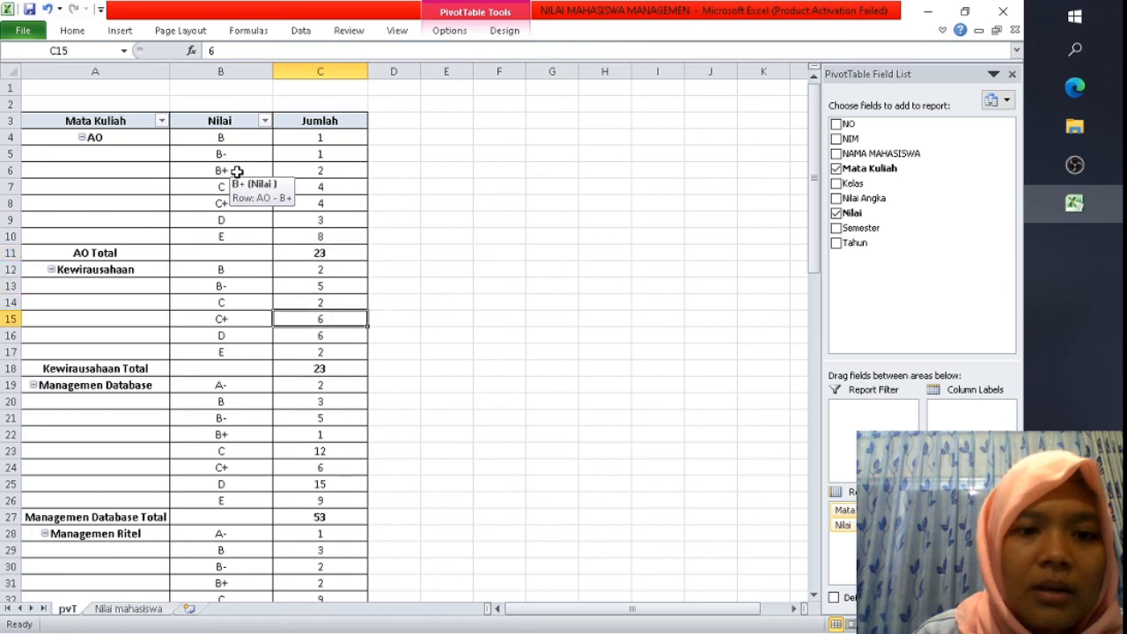
{"action": "key", "text": "Left"}
{"action": "key", "text": "Left"}
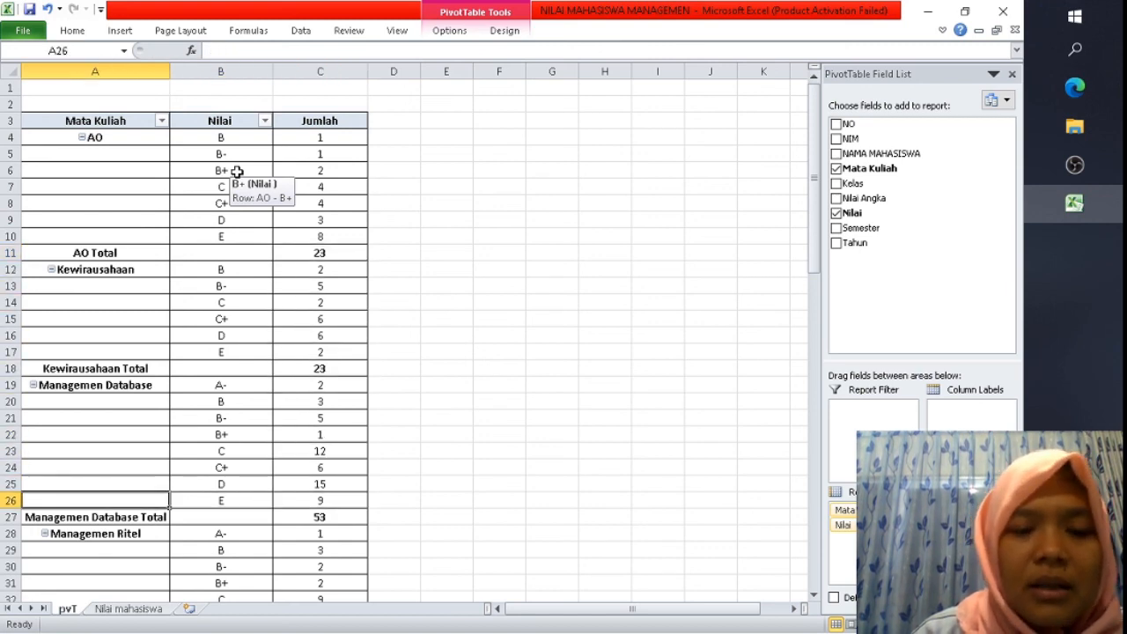
{"action": "key", "text": "Right"}
{"action": "key", "text": "Down"}
{"action": "key", "text": "Down"}
{"action": "key", "text": "Down"}
{"action": "key", "text": "Down"}
{"action": "key", "text": "Down"}
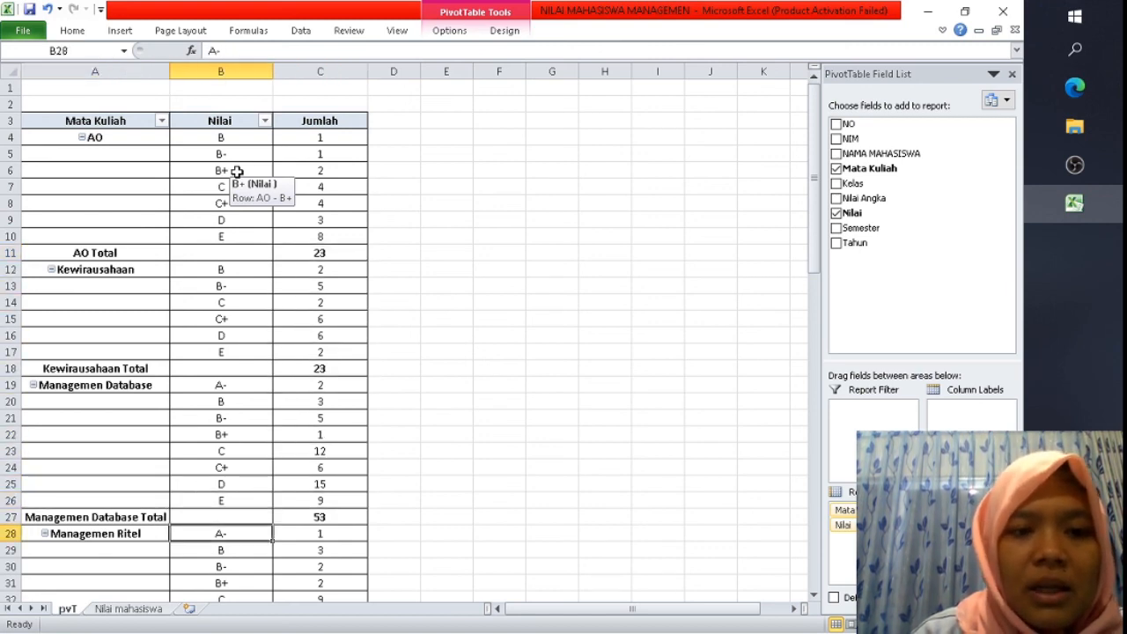
{"action": "key", "text": "Down"}
{"action": "key", "text": "Down"}
{"action": "key", "text": "Down"}
{"action": "key", "text": "Down"}
{"action": "key", "text": "Down"}
{"action": "key", "text": "Down"}
{"action": "key", "text": "Up"}
{"action": "key", "text": "Up"}
{"action": "key", "text": "Up"}
{"action": "key", "text": "Up"}
{"action": "key", "text": "Up"}
{"action": "key", "text": "Up"}
{"action": "key", "text": "Up"}
{"action": "key", "text": "Up"}
{"action": "key", "text": "Up"}
{"action": "key", "text": "Up"}
{"action": "key", "text": "Up"}
{"action": "key", "text": "Up"}
{"action": "key", "text": "Up"}
{"action": "key", "text": "Up"}
{"action": "key", "text": "Up"}
{"action": "key", "text": "Up"}
{"action": "key", "text": "Up"}
{"action": "key", "text": "Up"}
{"action": "key", "text": "Up"}
{"action": "key", "text": "Up"}
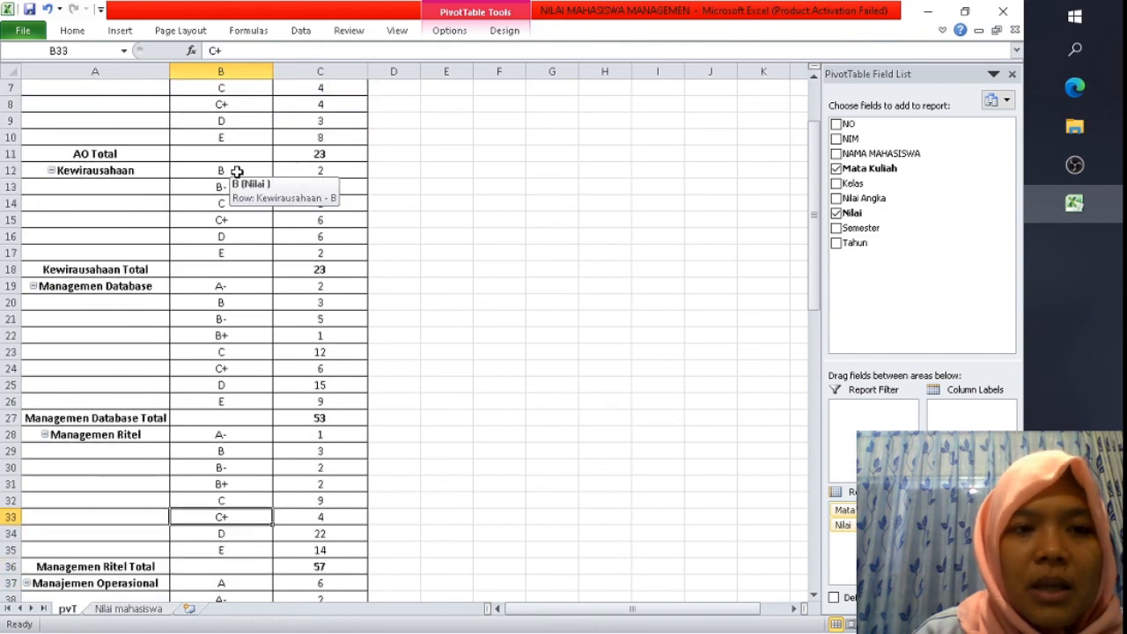
{"action": "key", "text": "Up"}
{"action": "key", "text": "Up"}
{"action": "key", "text": "Down"}
{"action": "key", "text": "Down"}
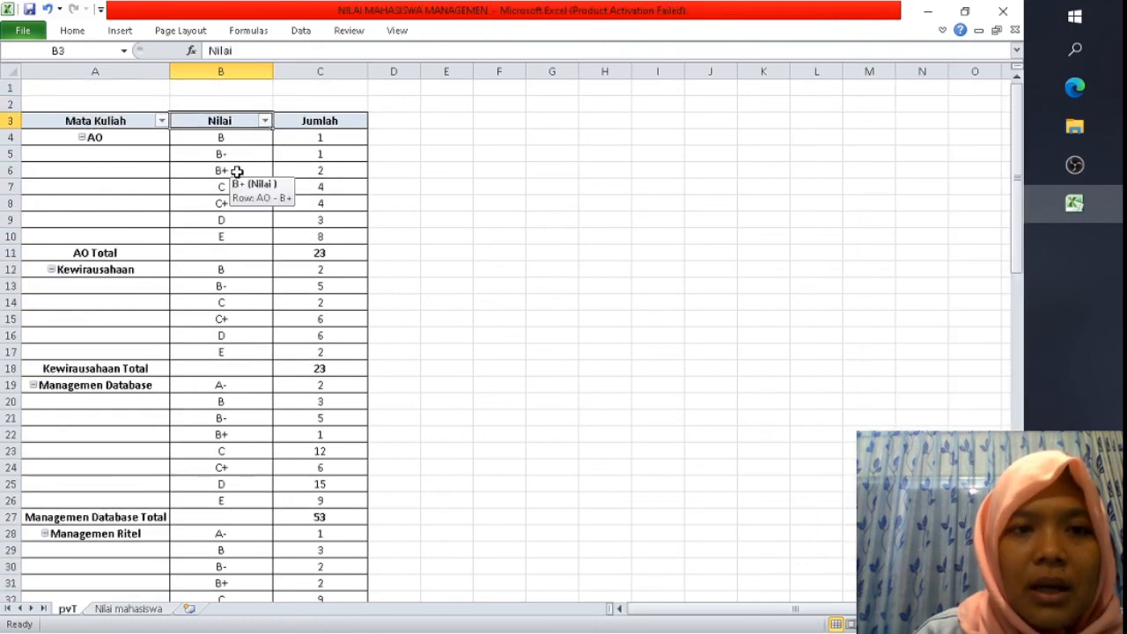
{"action": "key", "text": "Down"}
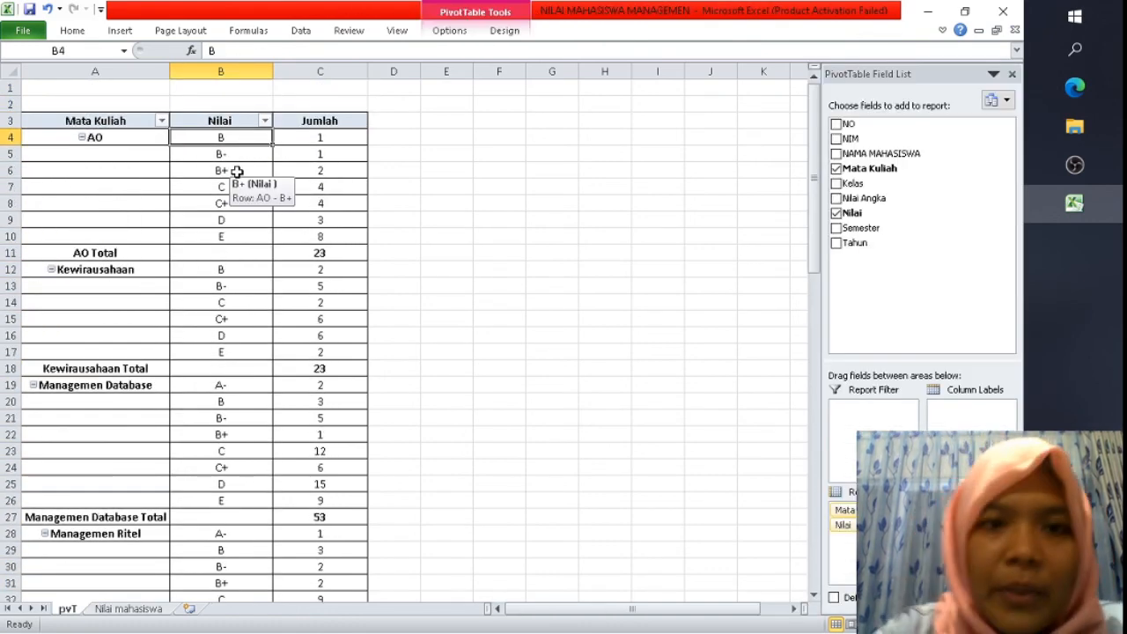